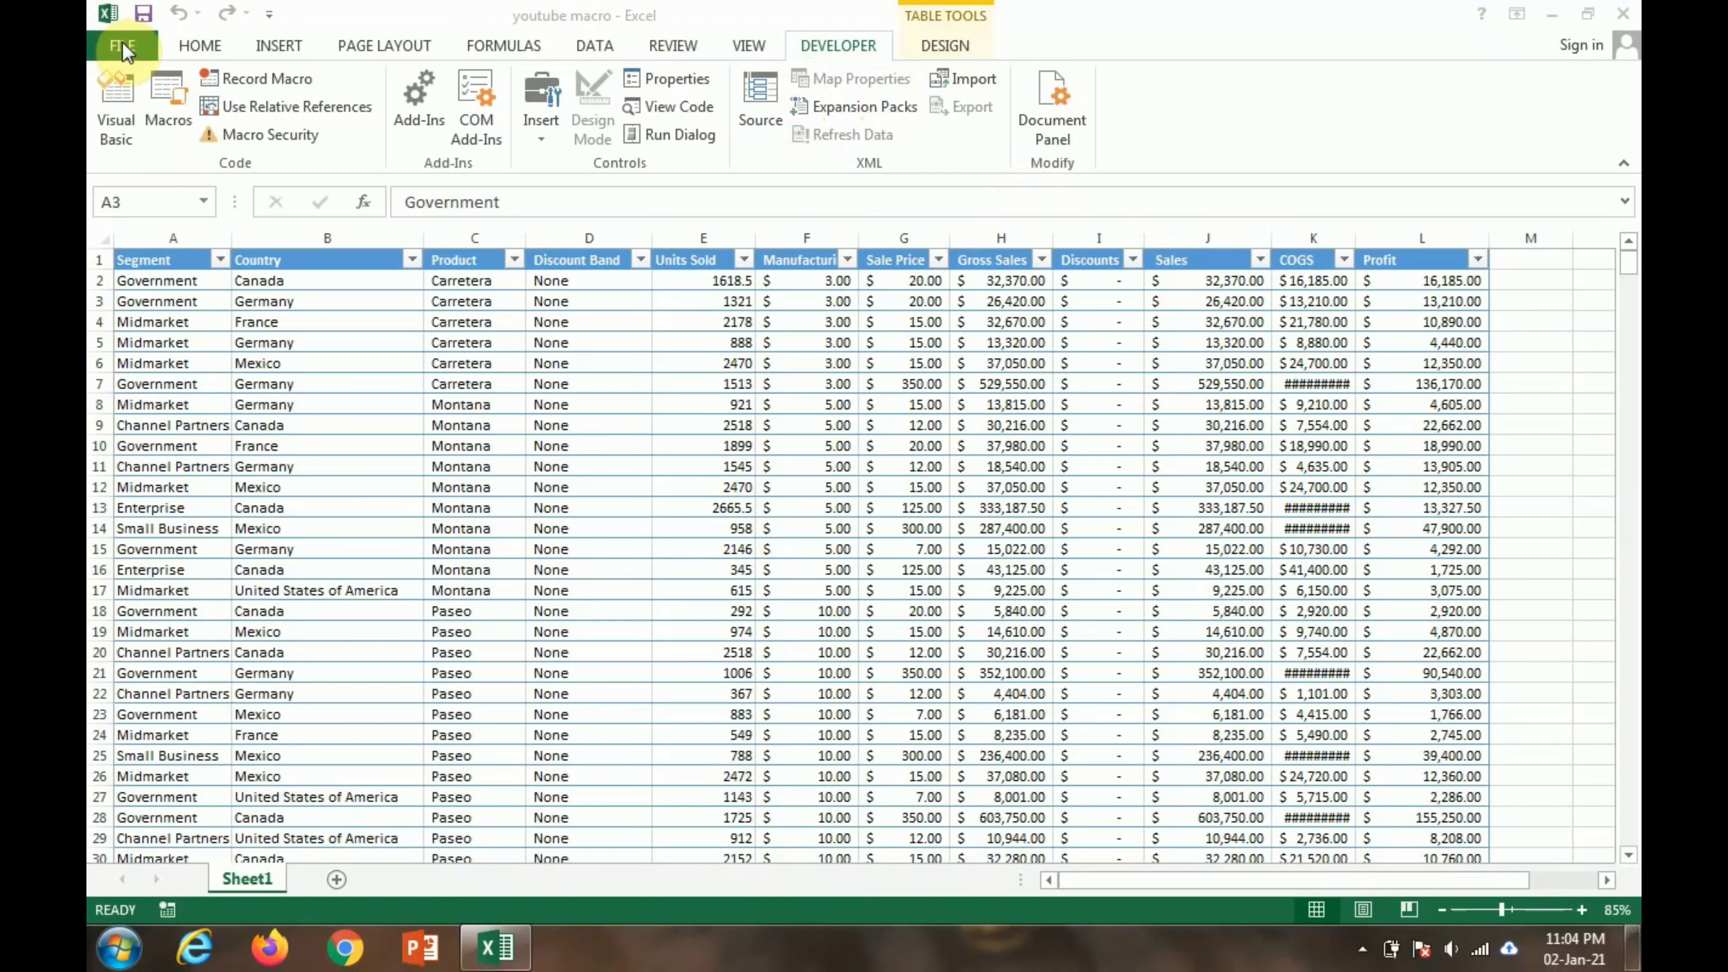
# Ensure the Developer tab is enabled among the main tabs in the ribbon customization options and apply the settings.
pyautogui.click(122, 43)
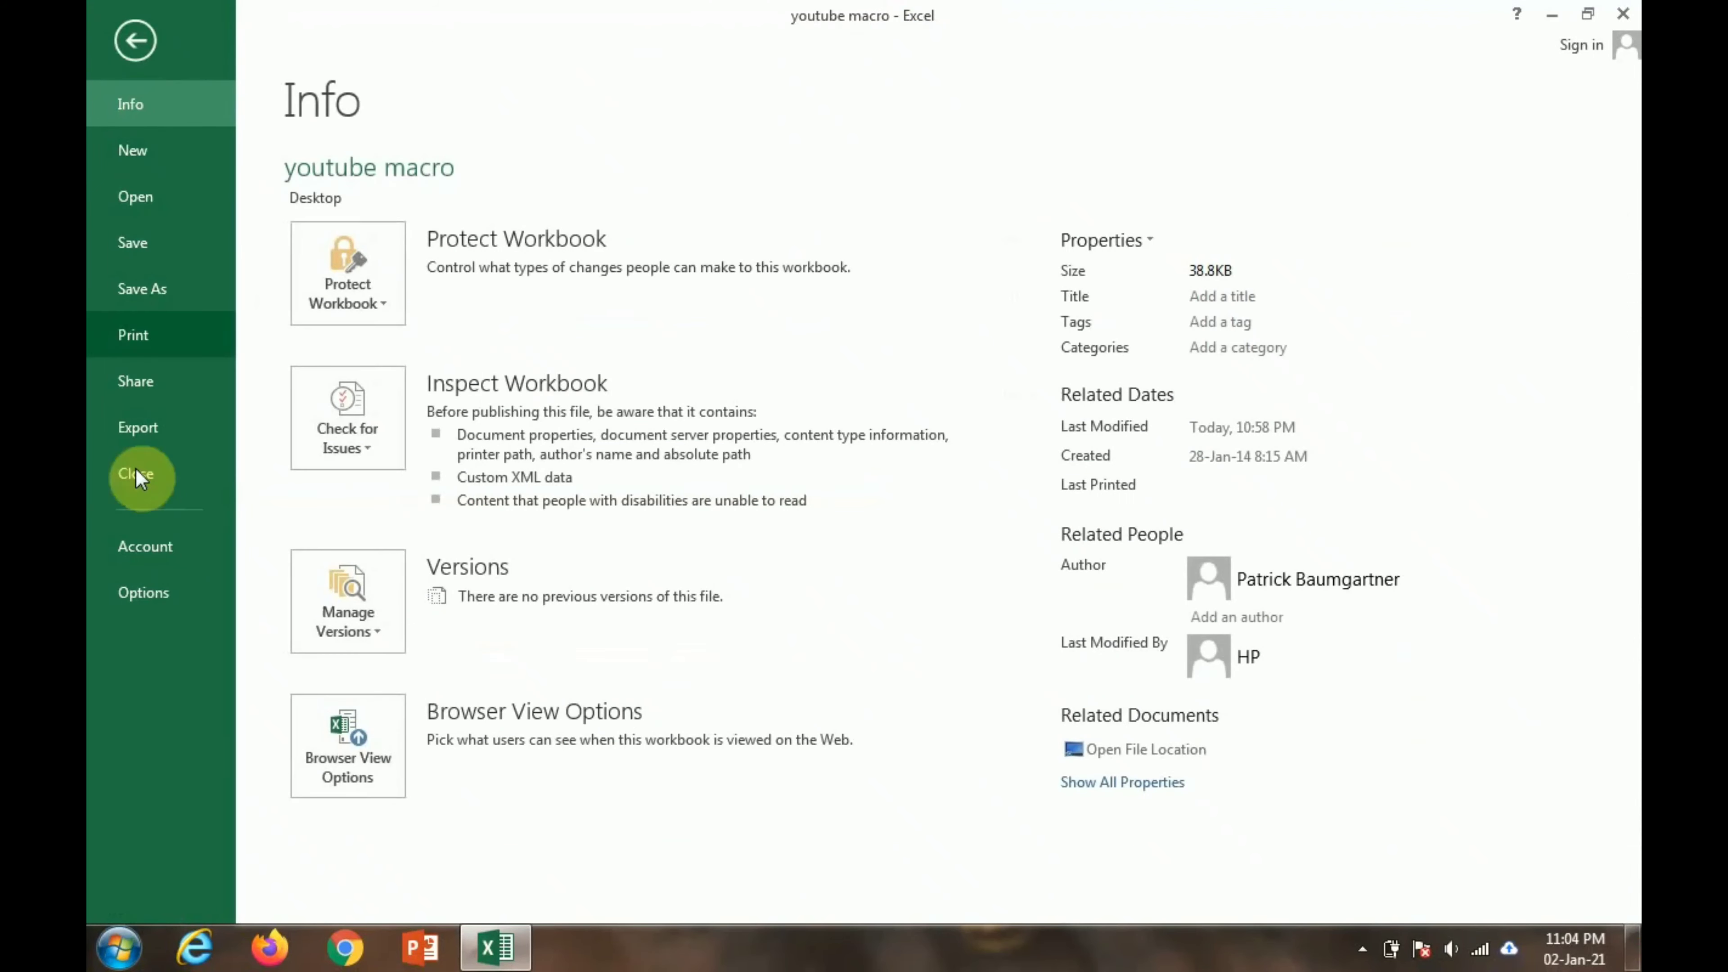
pyautogui.click(136, 589)
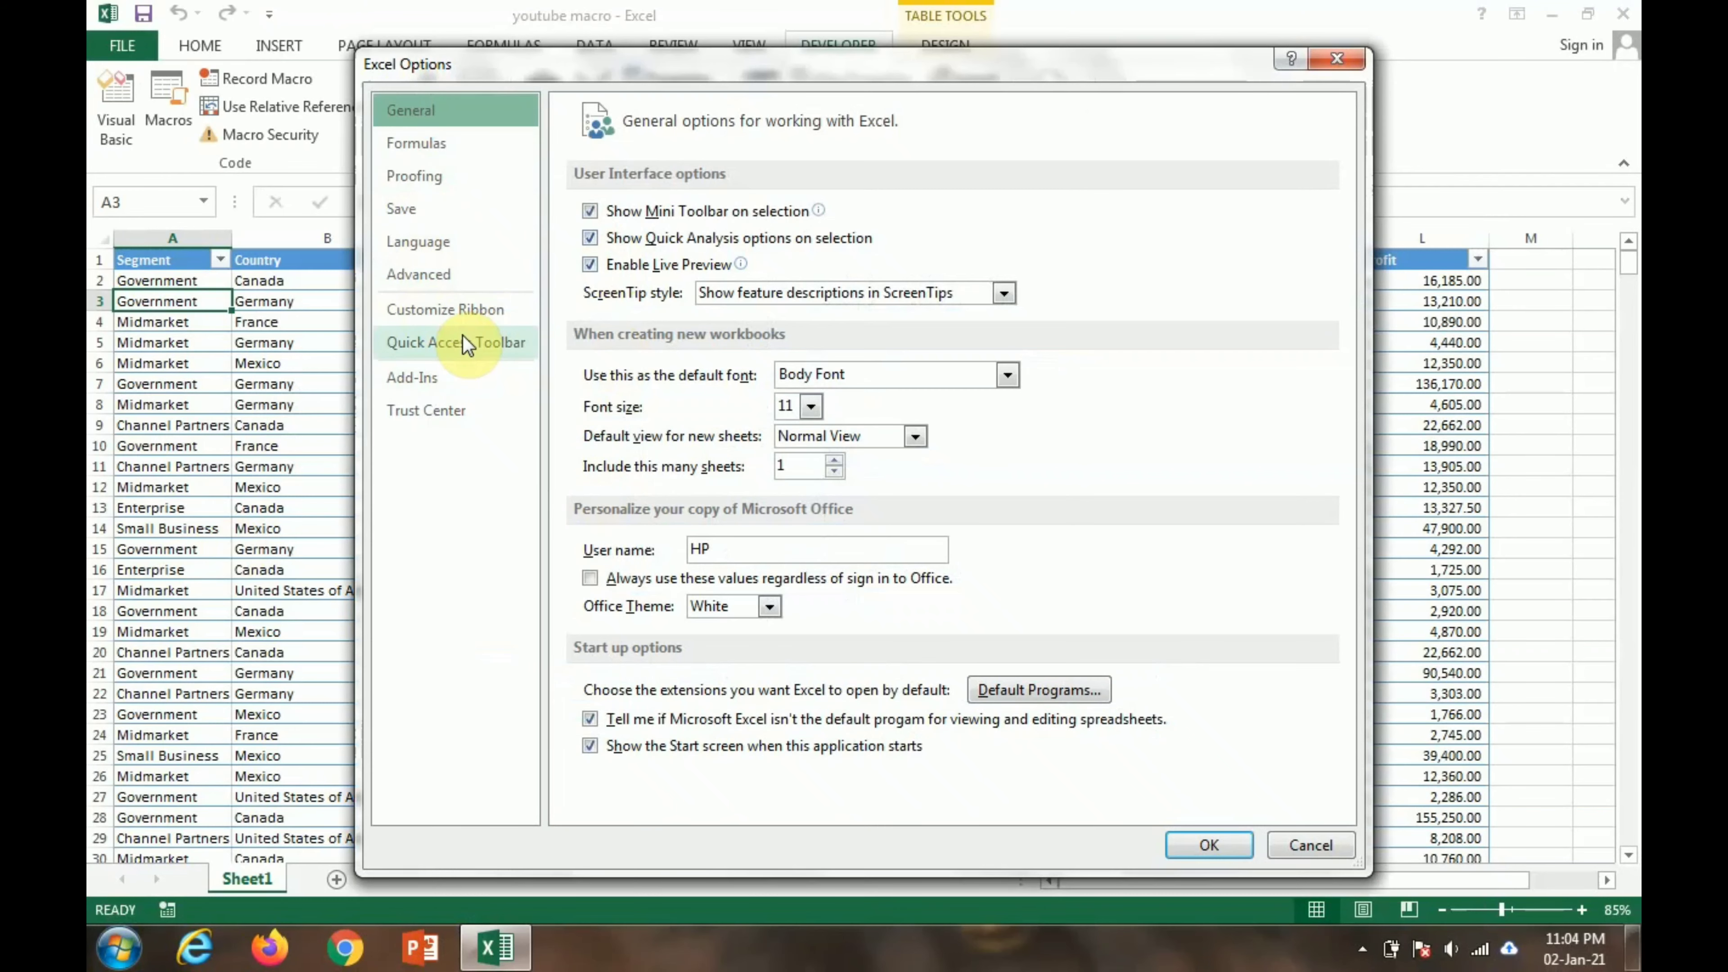
pyautogui.click(462, 317)
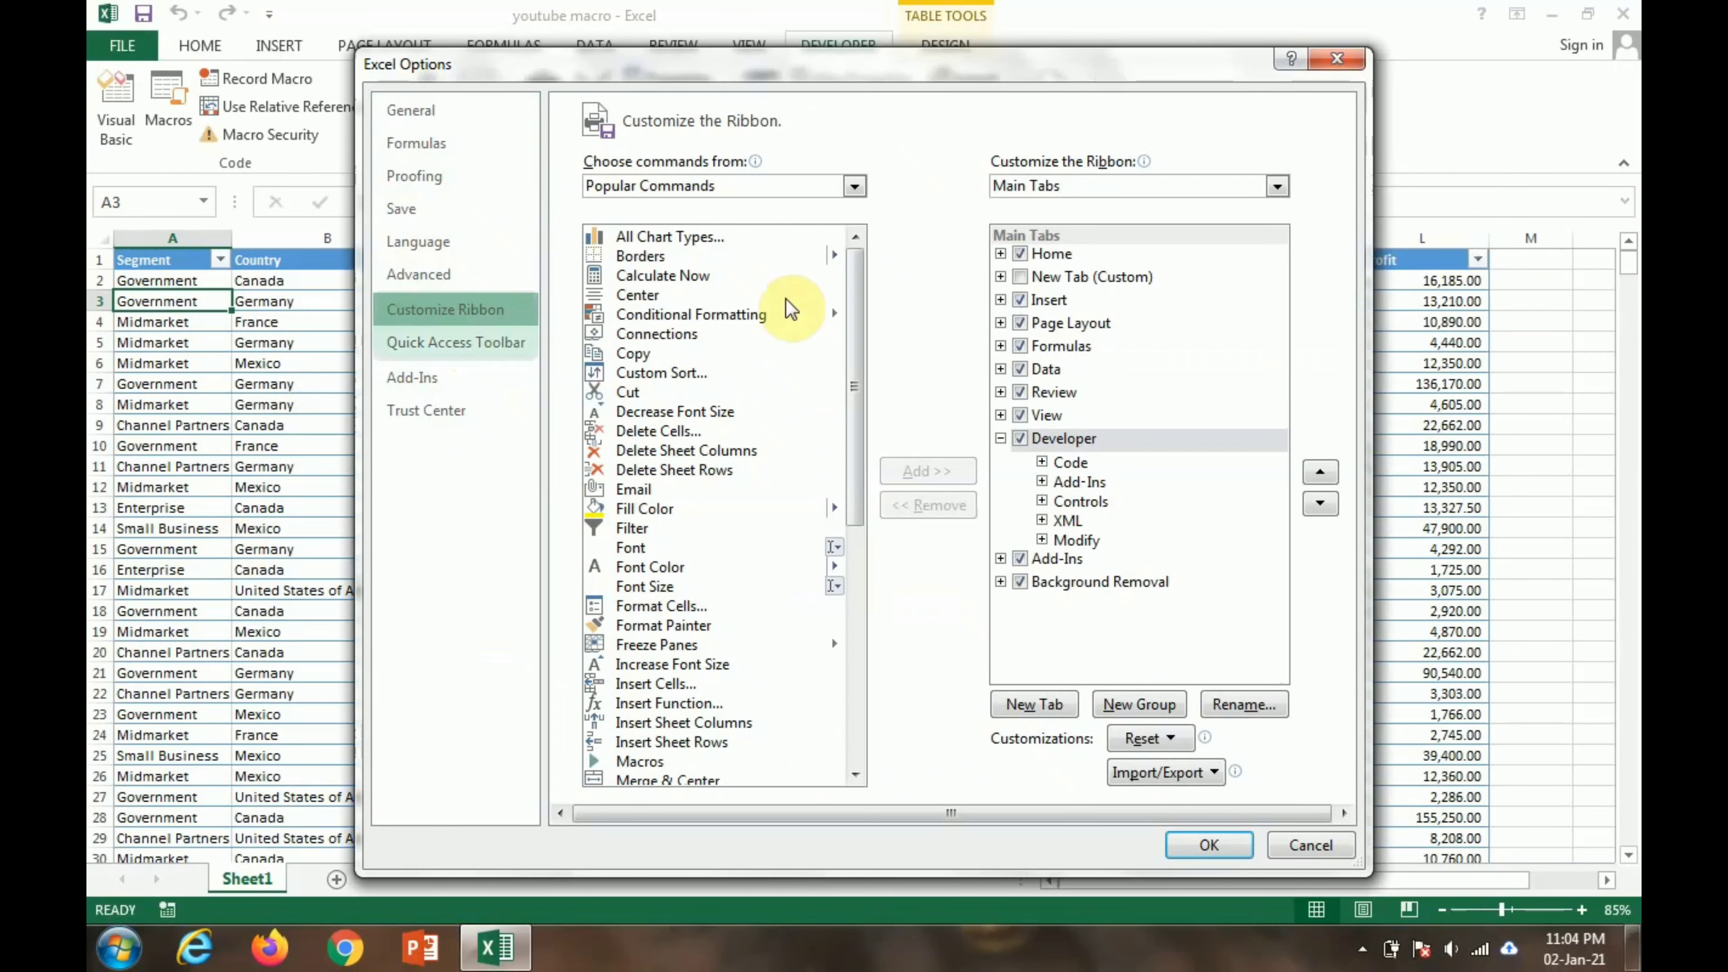
pyautogui.click(1022, 438)
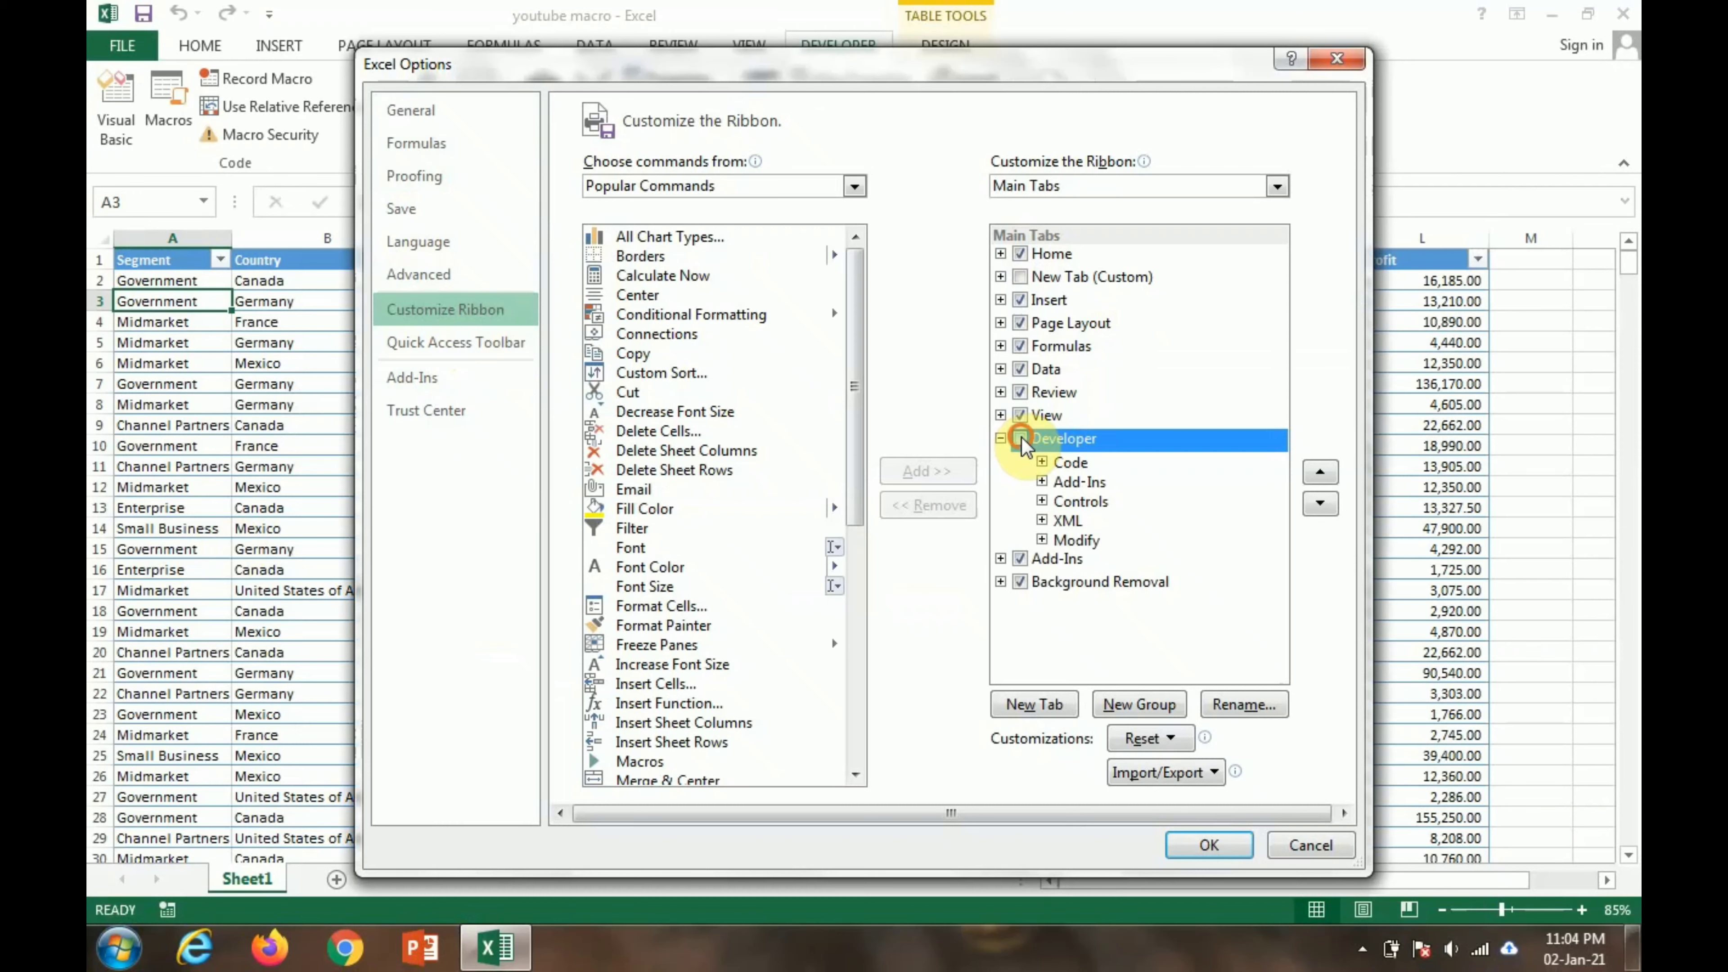
pyautogui.click(1021, 438)
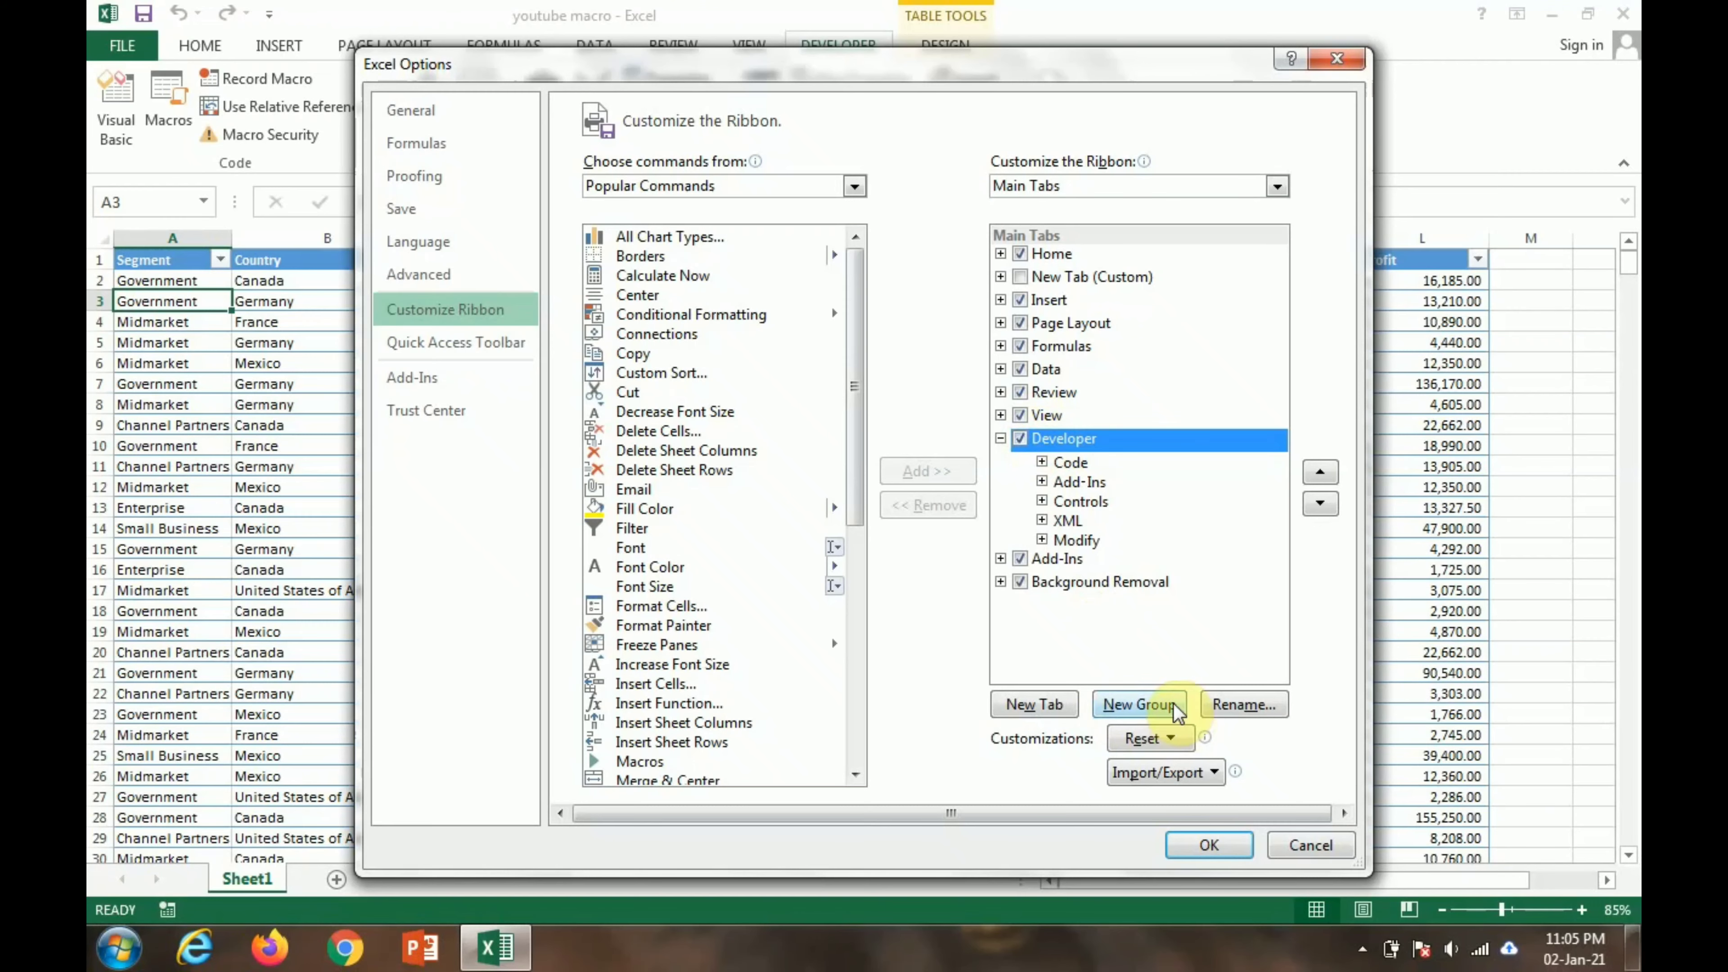
pyautogui.click(1210, 845)
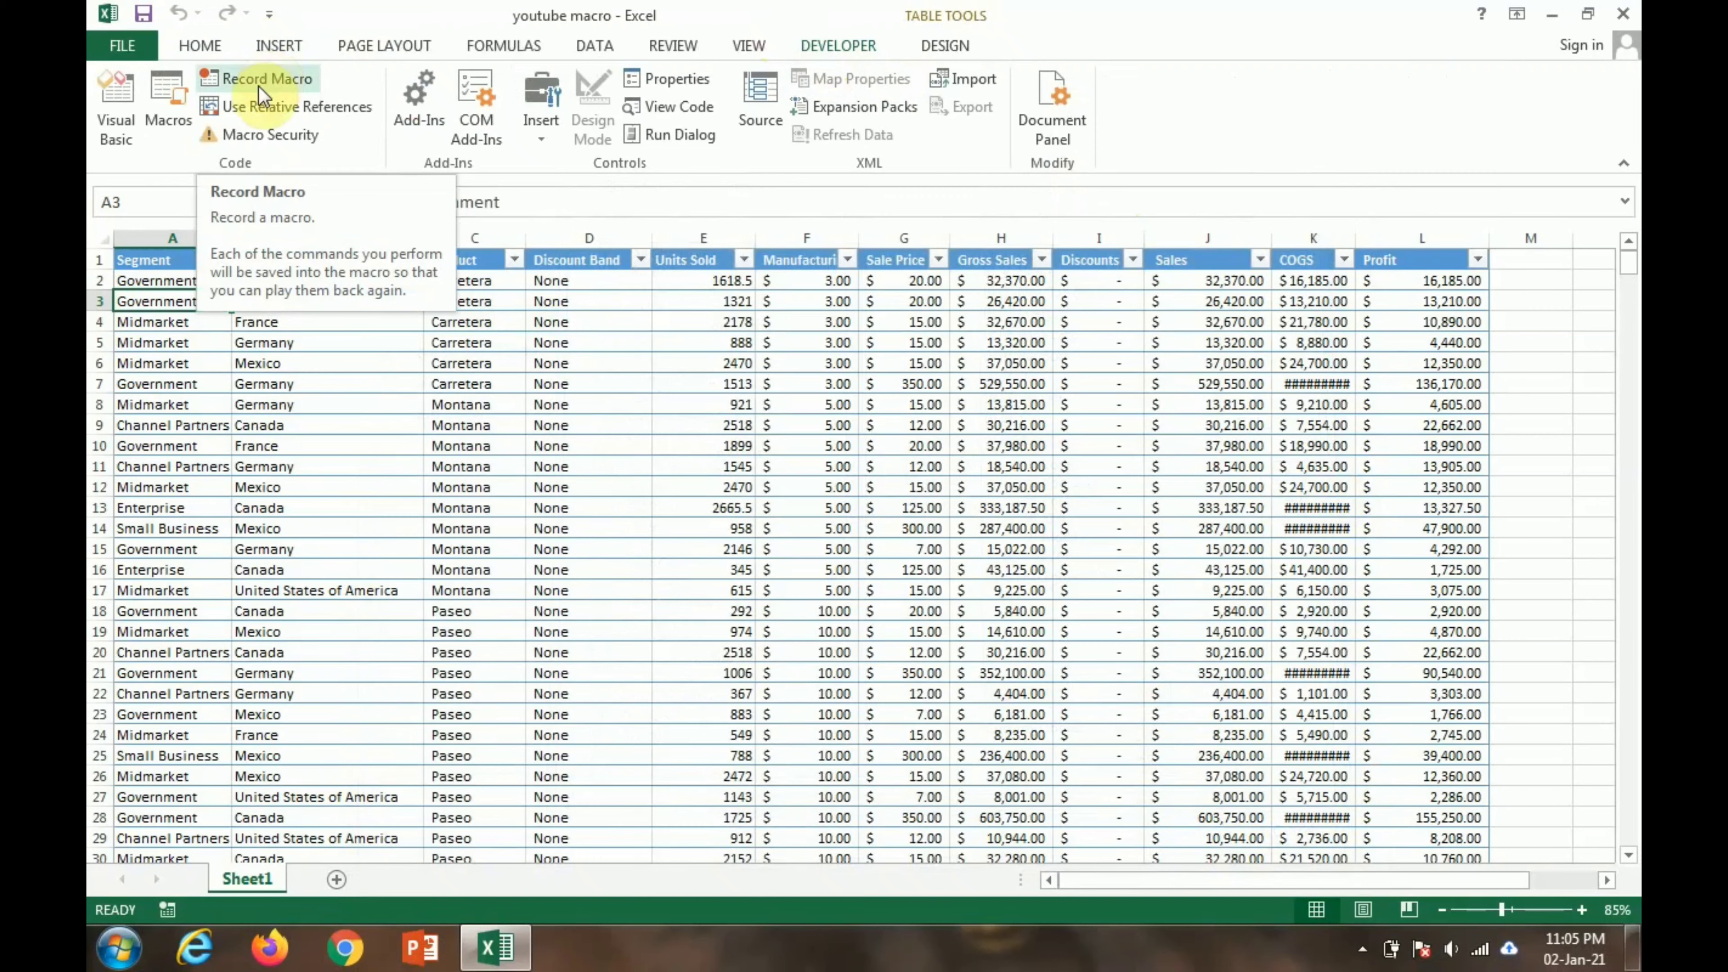
pyautogui.moveTo(147, 263); pyautogui.dragTo(617, 337)
pyautogui.moveTo(165, 266); pyautogui.dragTo(1392, 708)
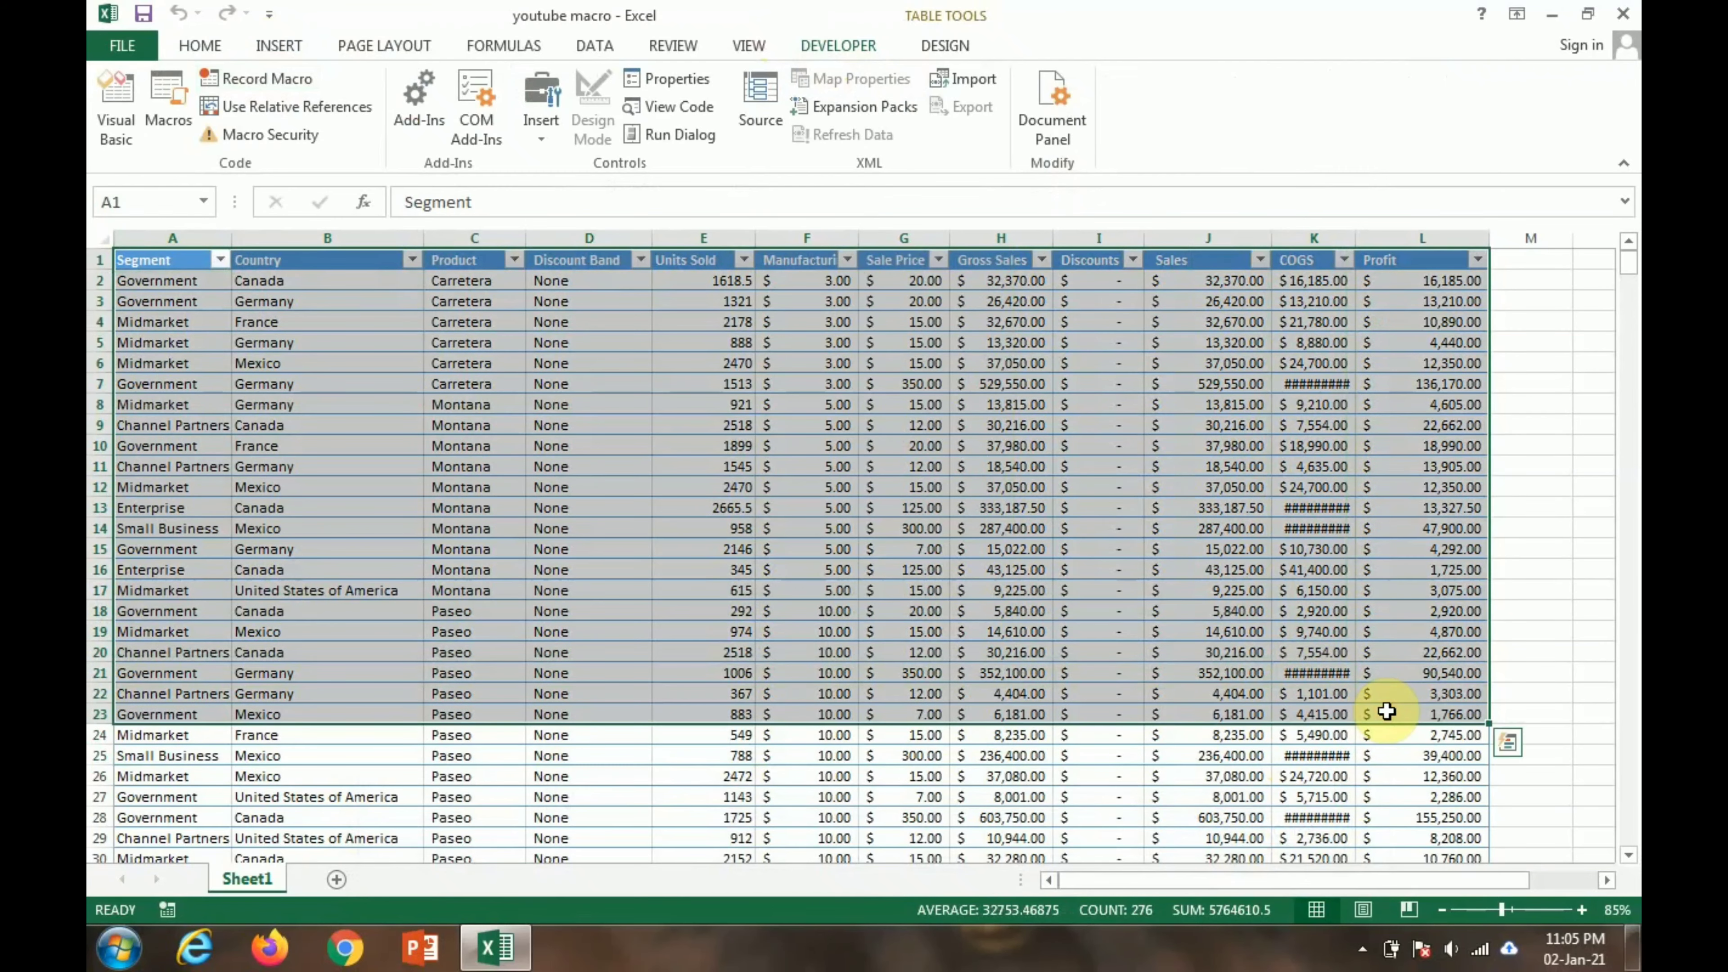
pyautogui.click(367, 343)
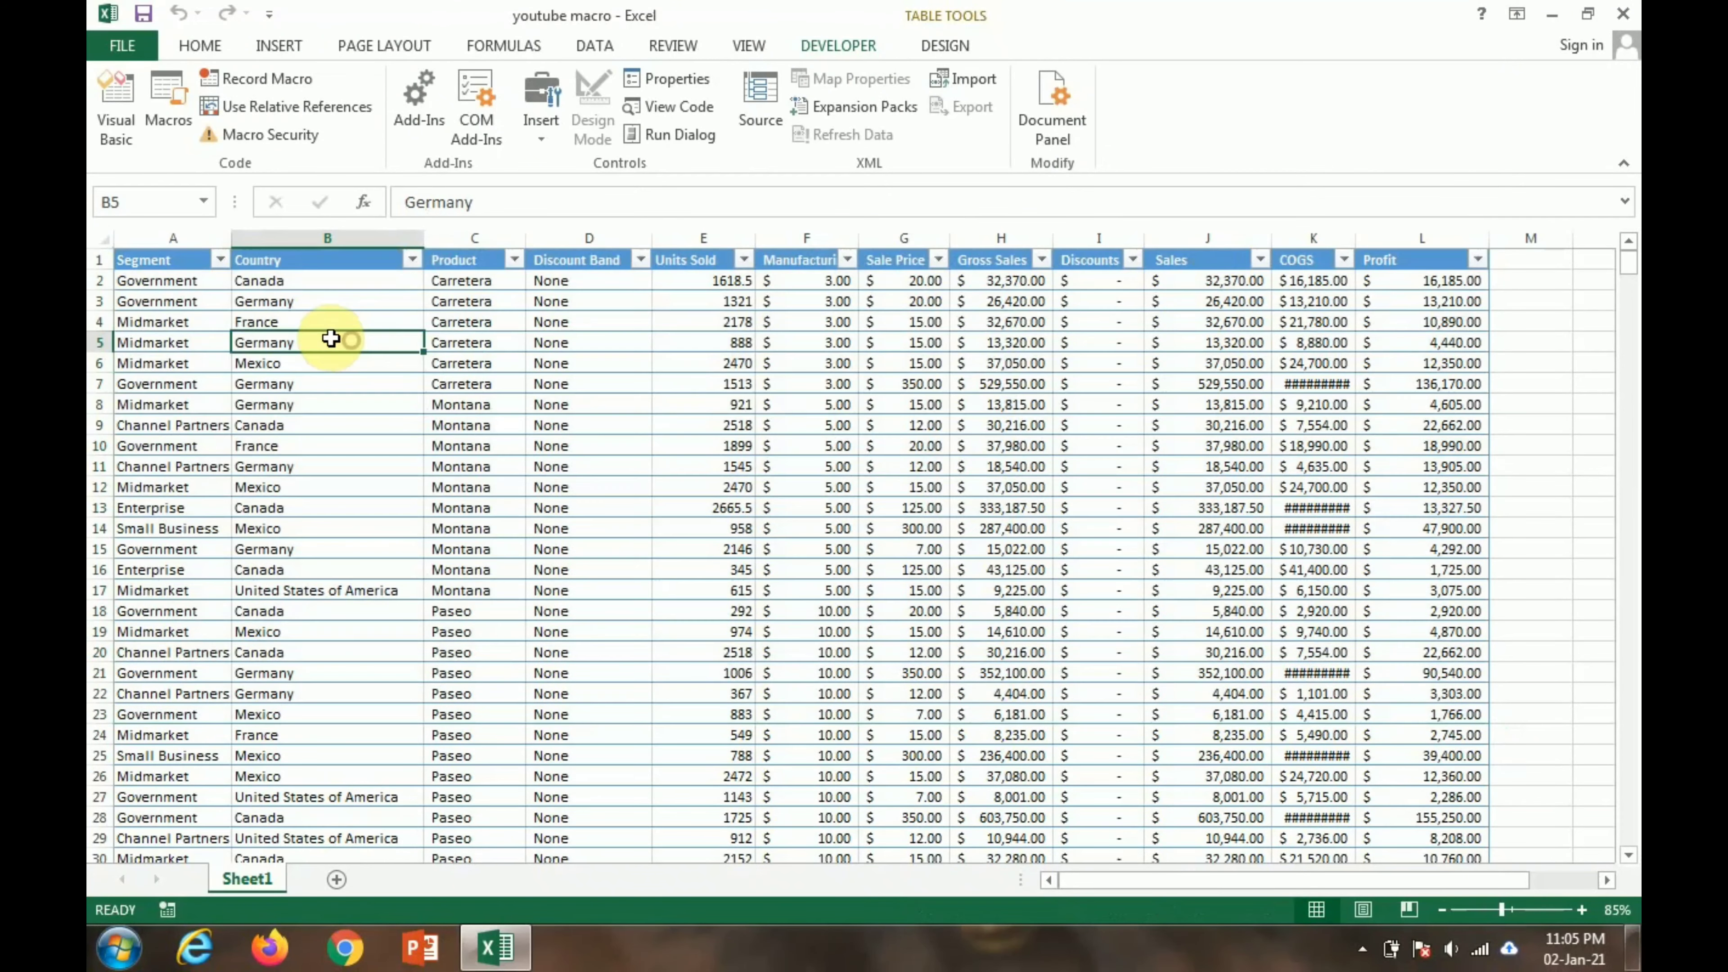
pyautogui.moveTo(178, 262); pyautogui.dragTo(994, 426)
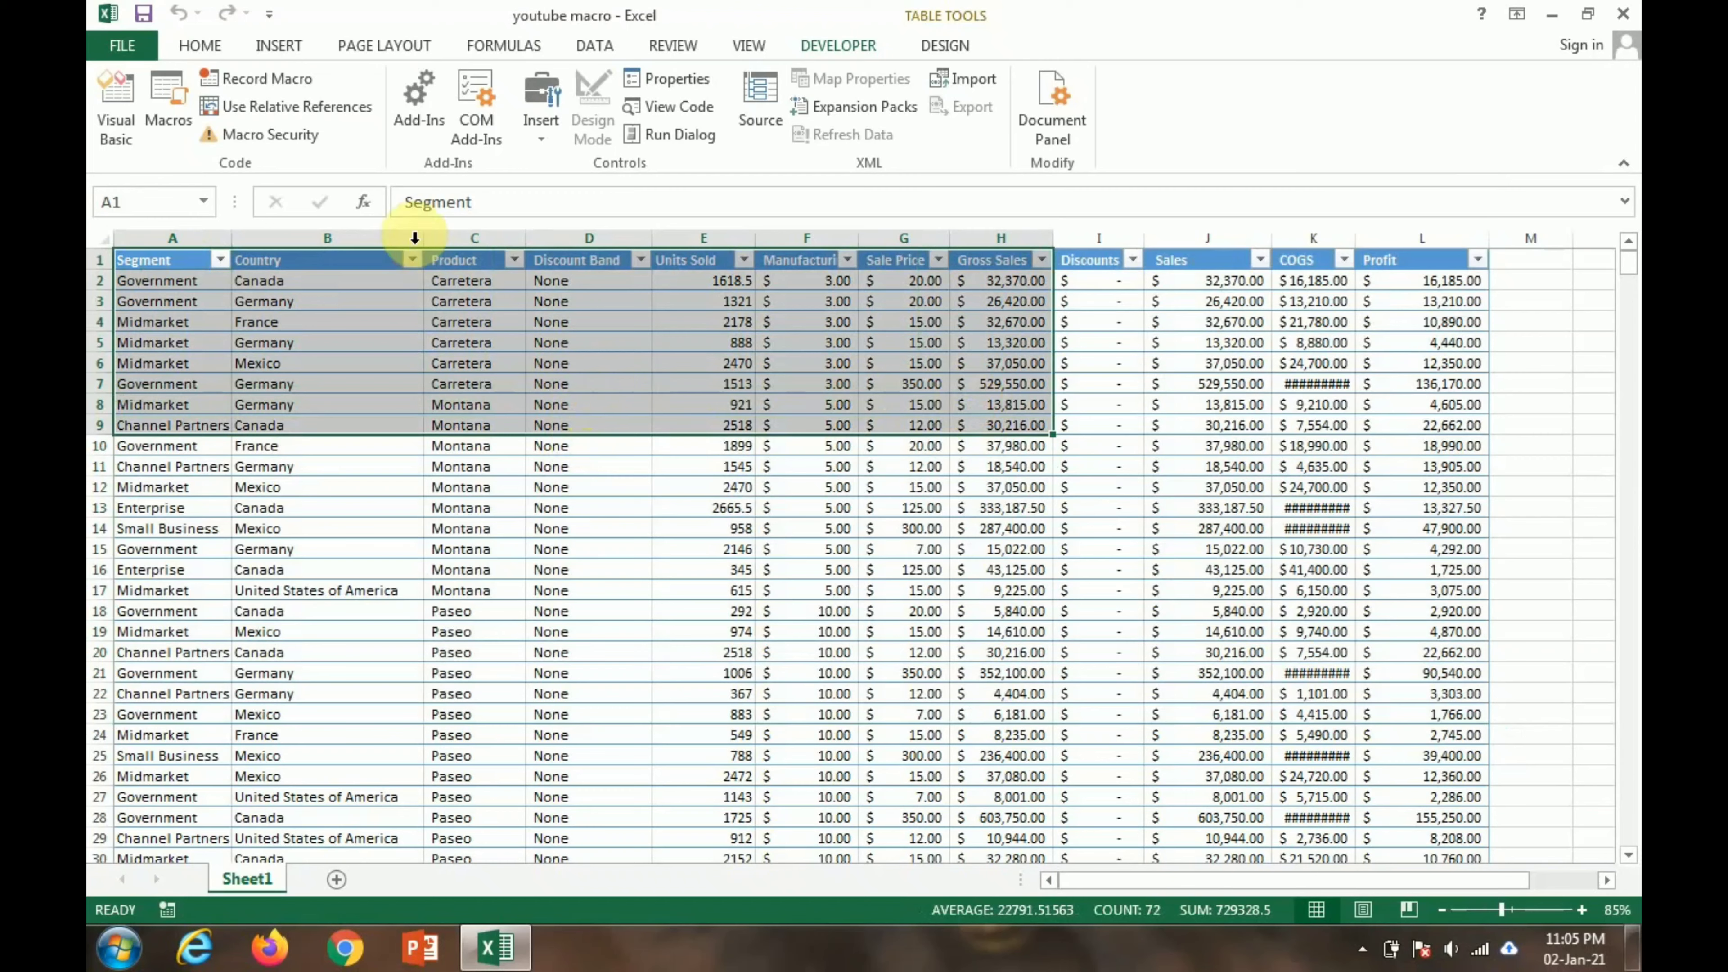
pyautogui.click(348, 302)
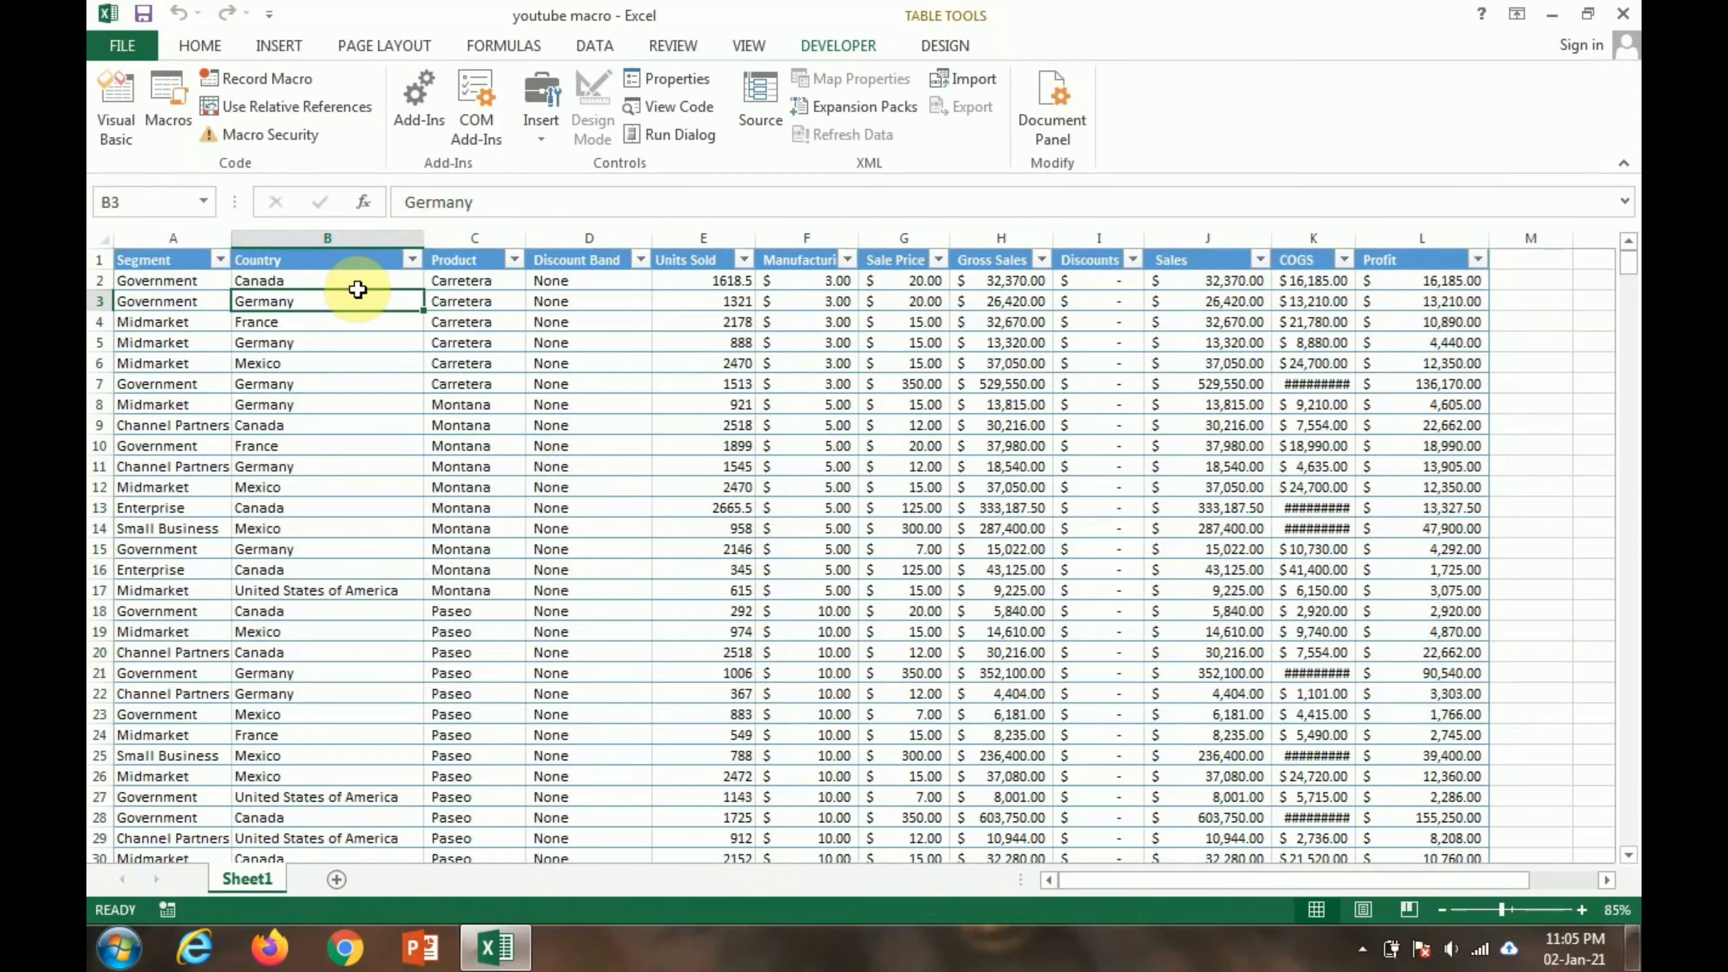
pyautogui.moveTo(174, 270); pyautogui.dragTo(773, 637)
pyautogui.click(569, 753)
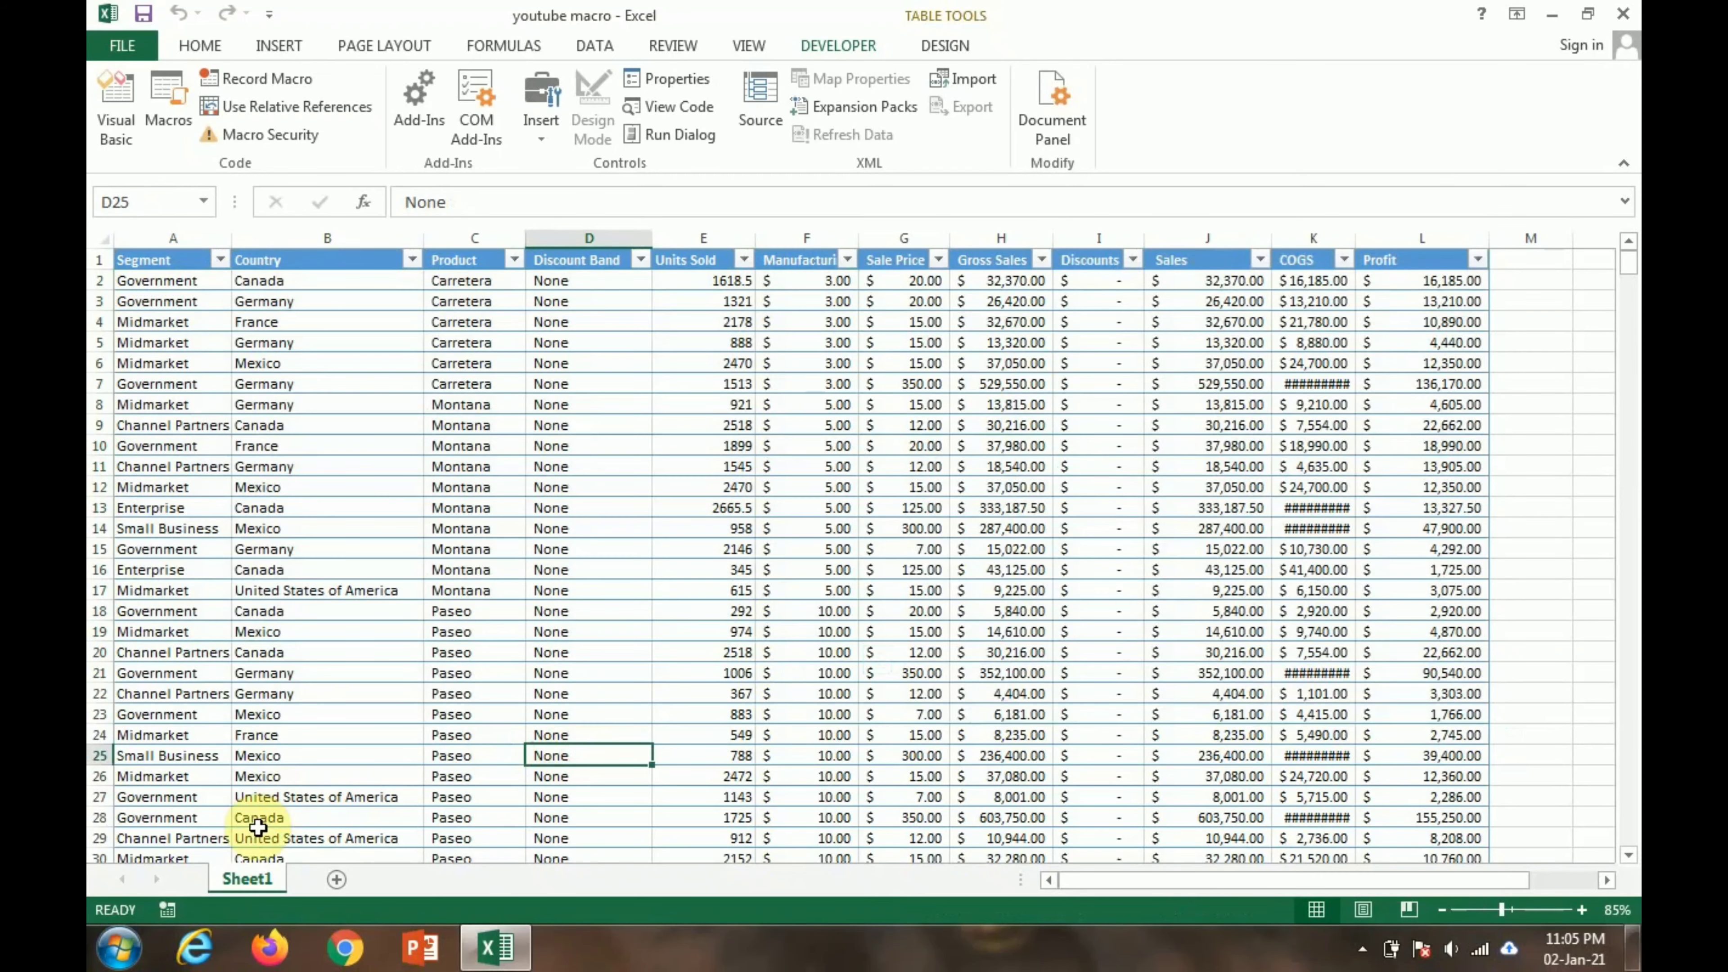
# Try to duplicate Sheet1 within the youtube macro.xlsx workbook using Move or Copy.
pyautogui.rightClick(257, 887)
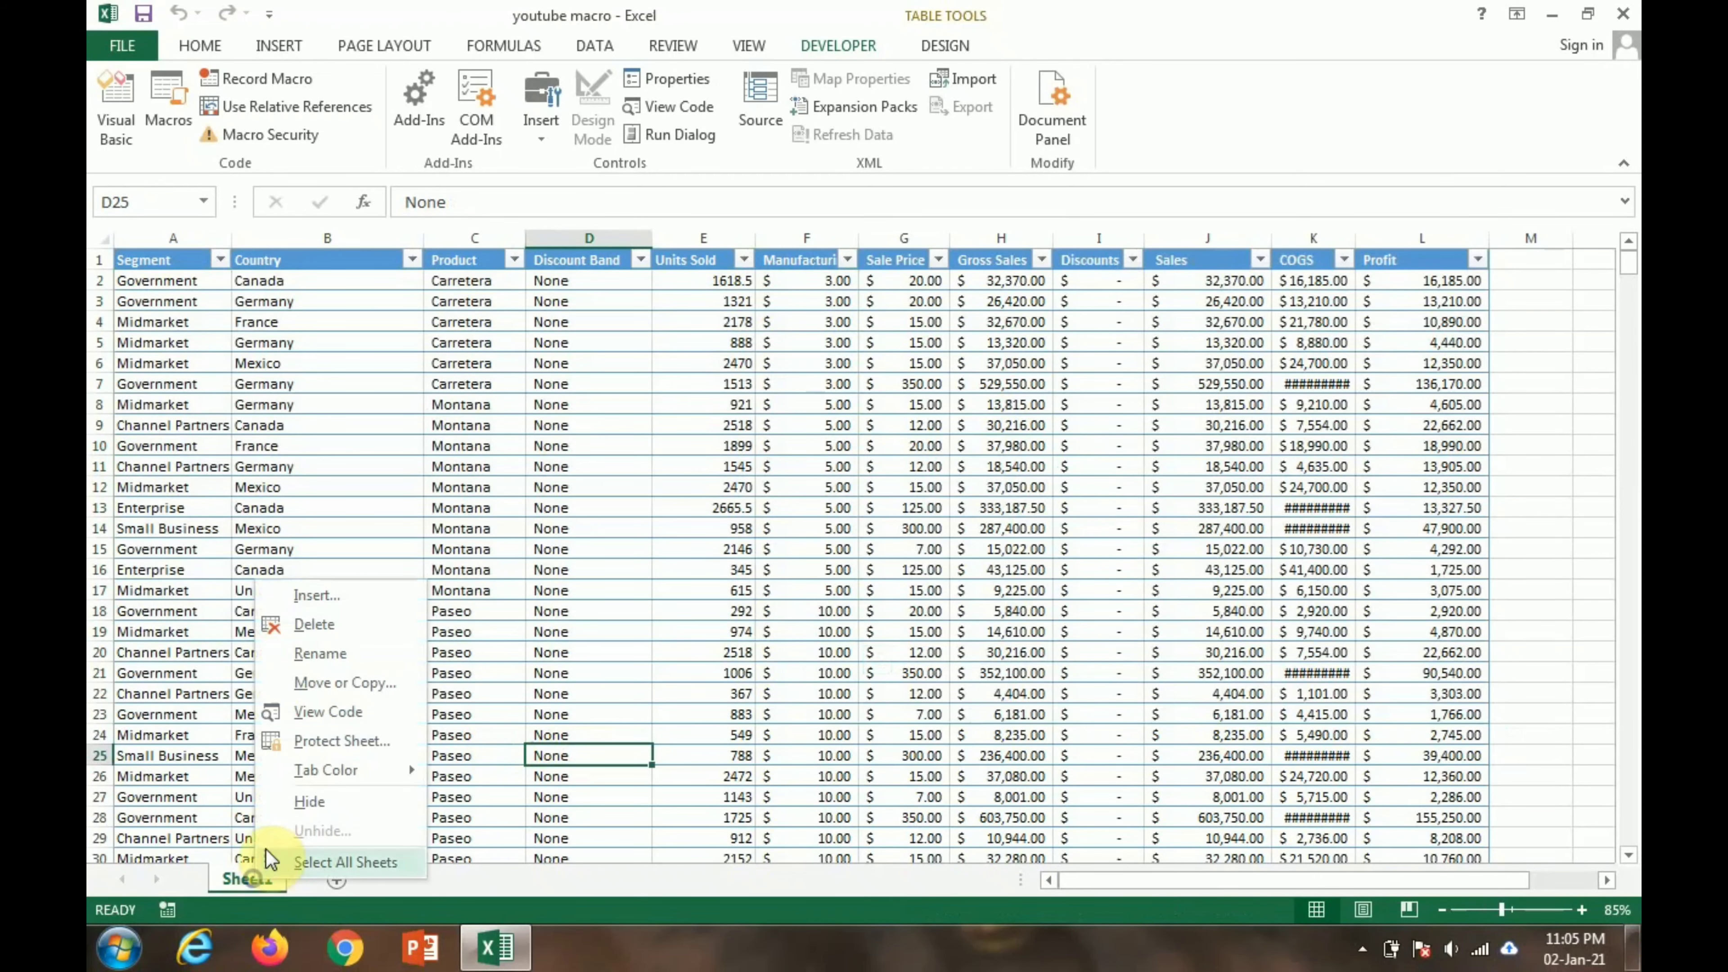
pyautogui.click(336, 684)
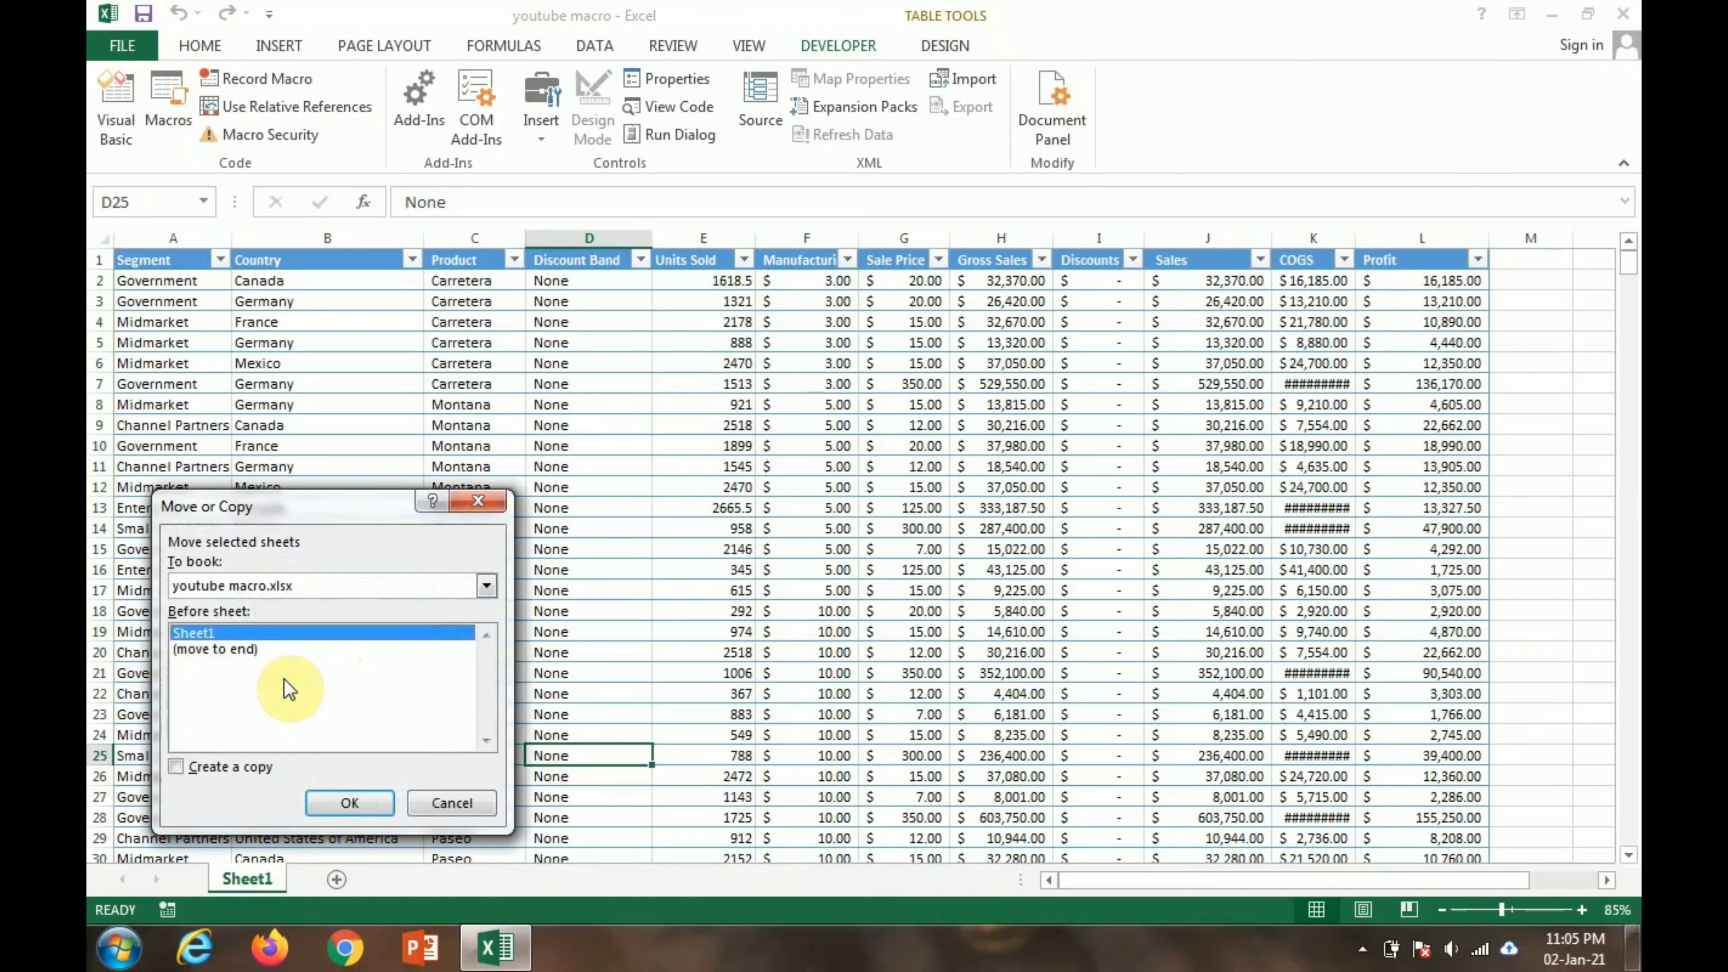
pyautogui.click(335, 802)
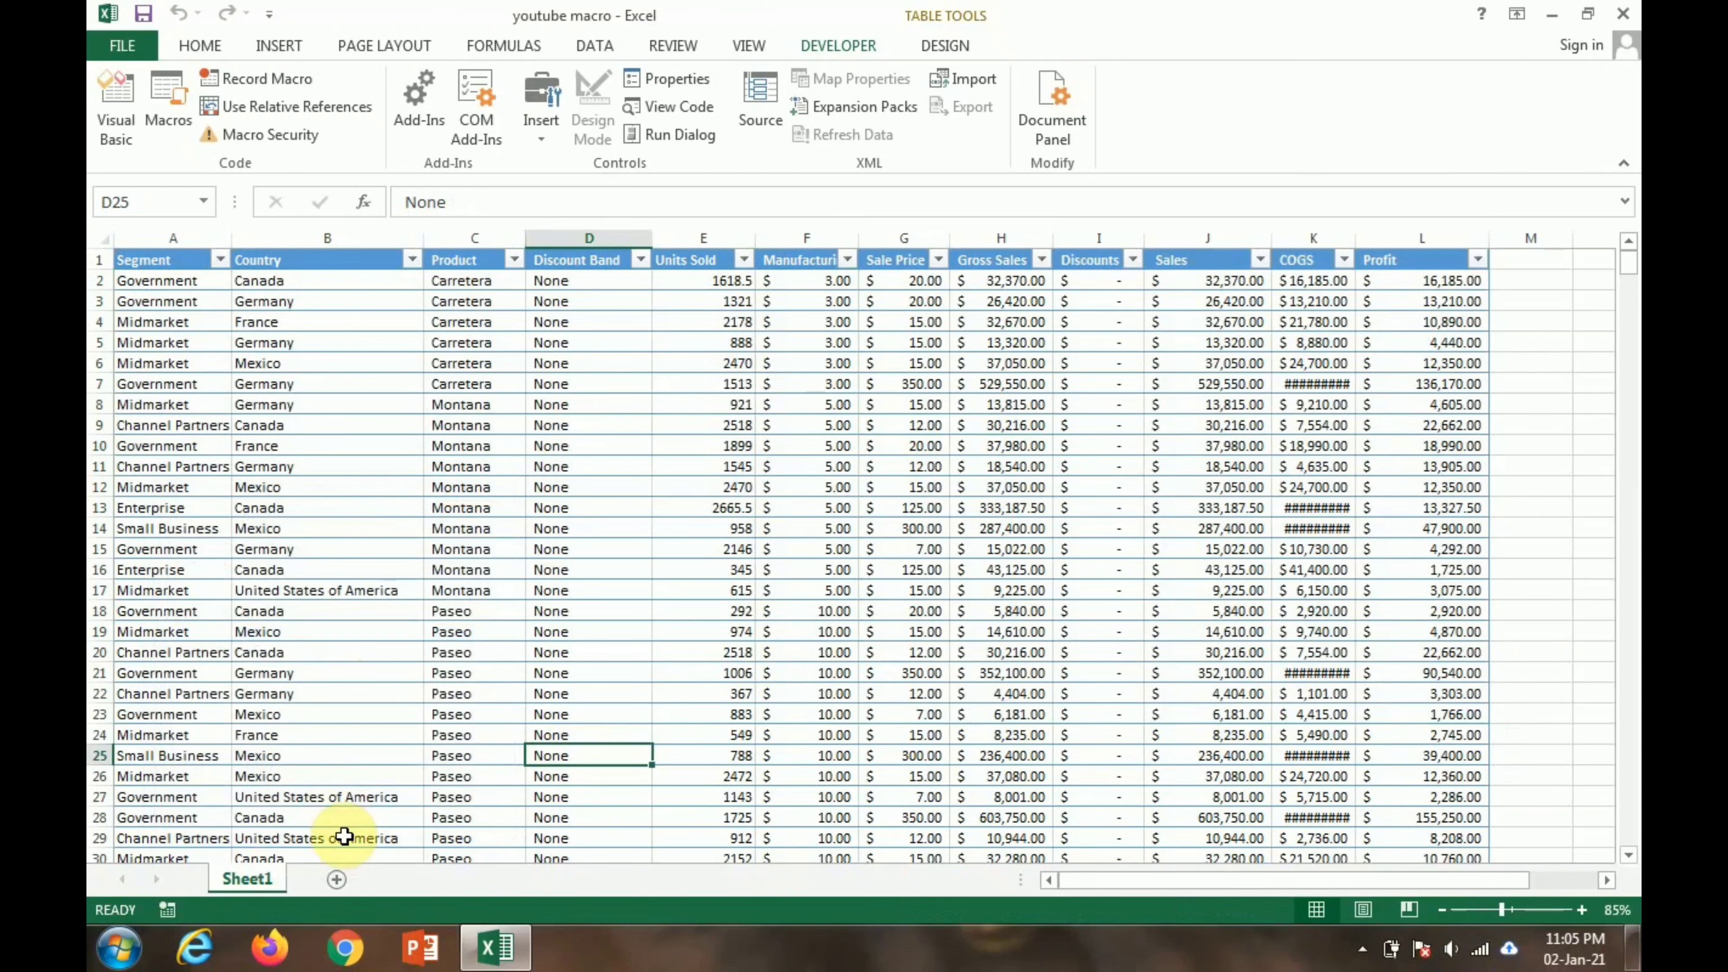
# Create a copy of Sheet1 in the same workbook, placed before the original sheet.
pyautogui.rightClick(266, 873)
pyautogui.click(330, 677)
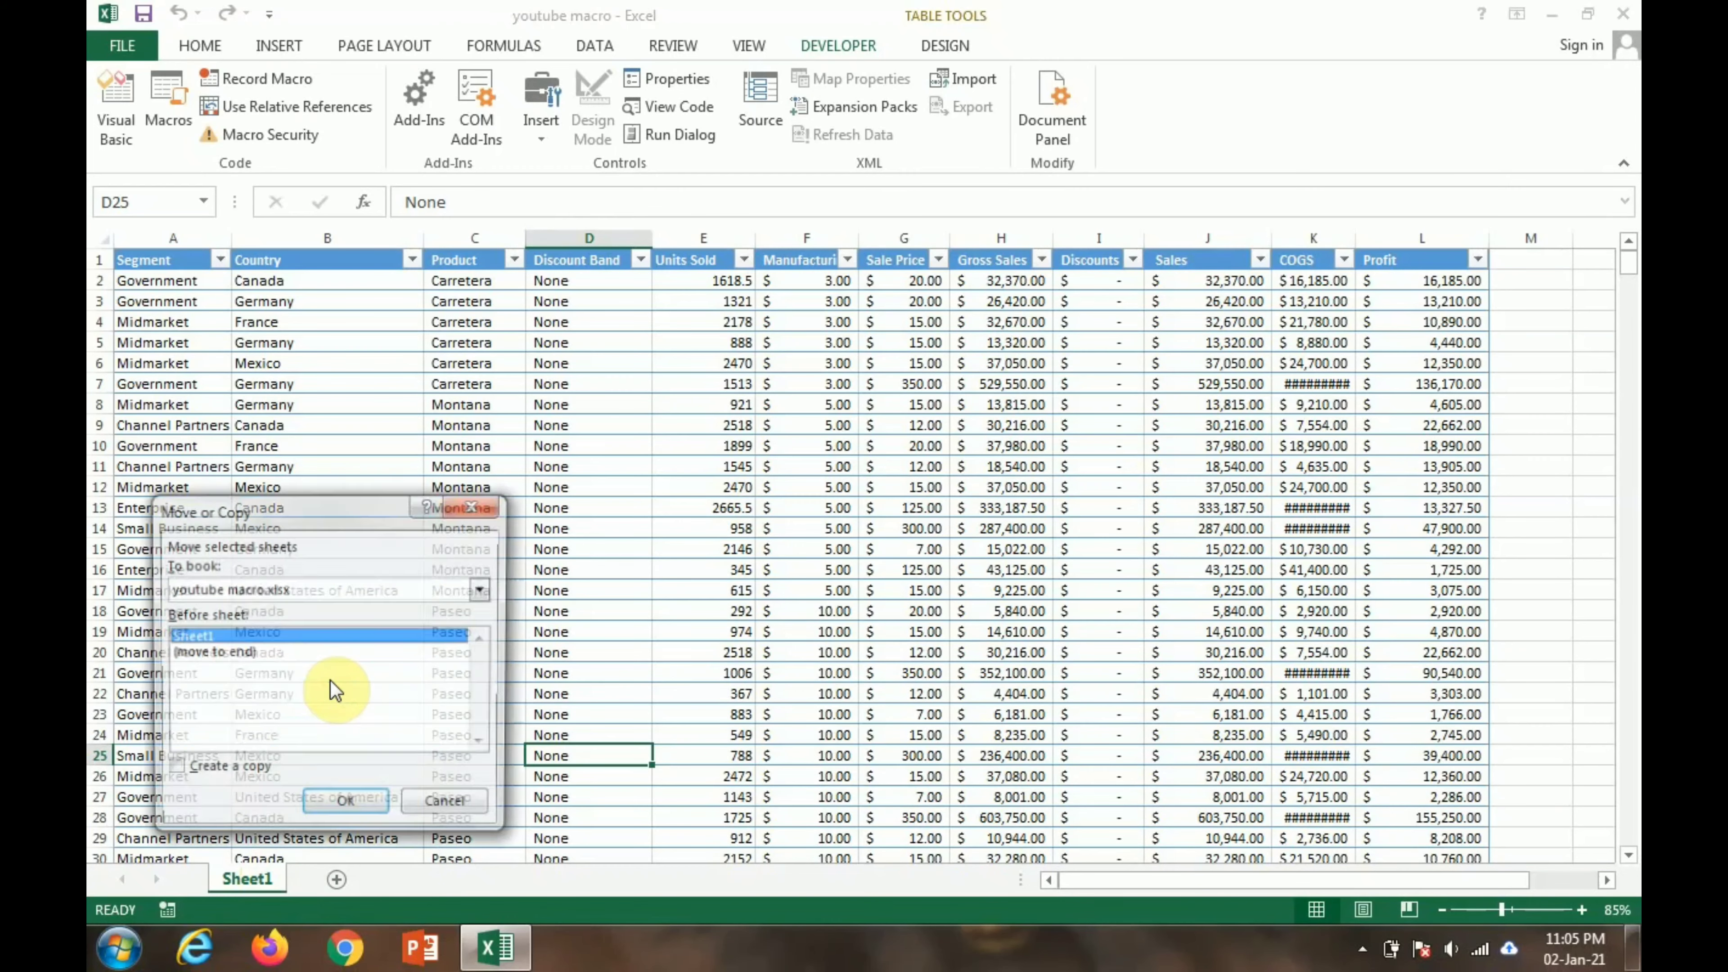
pyautogui.click(172, 770)
pyautogui.click(308, 812)
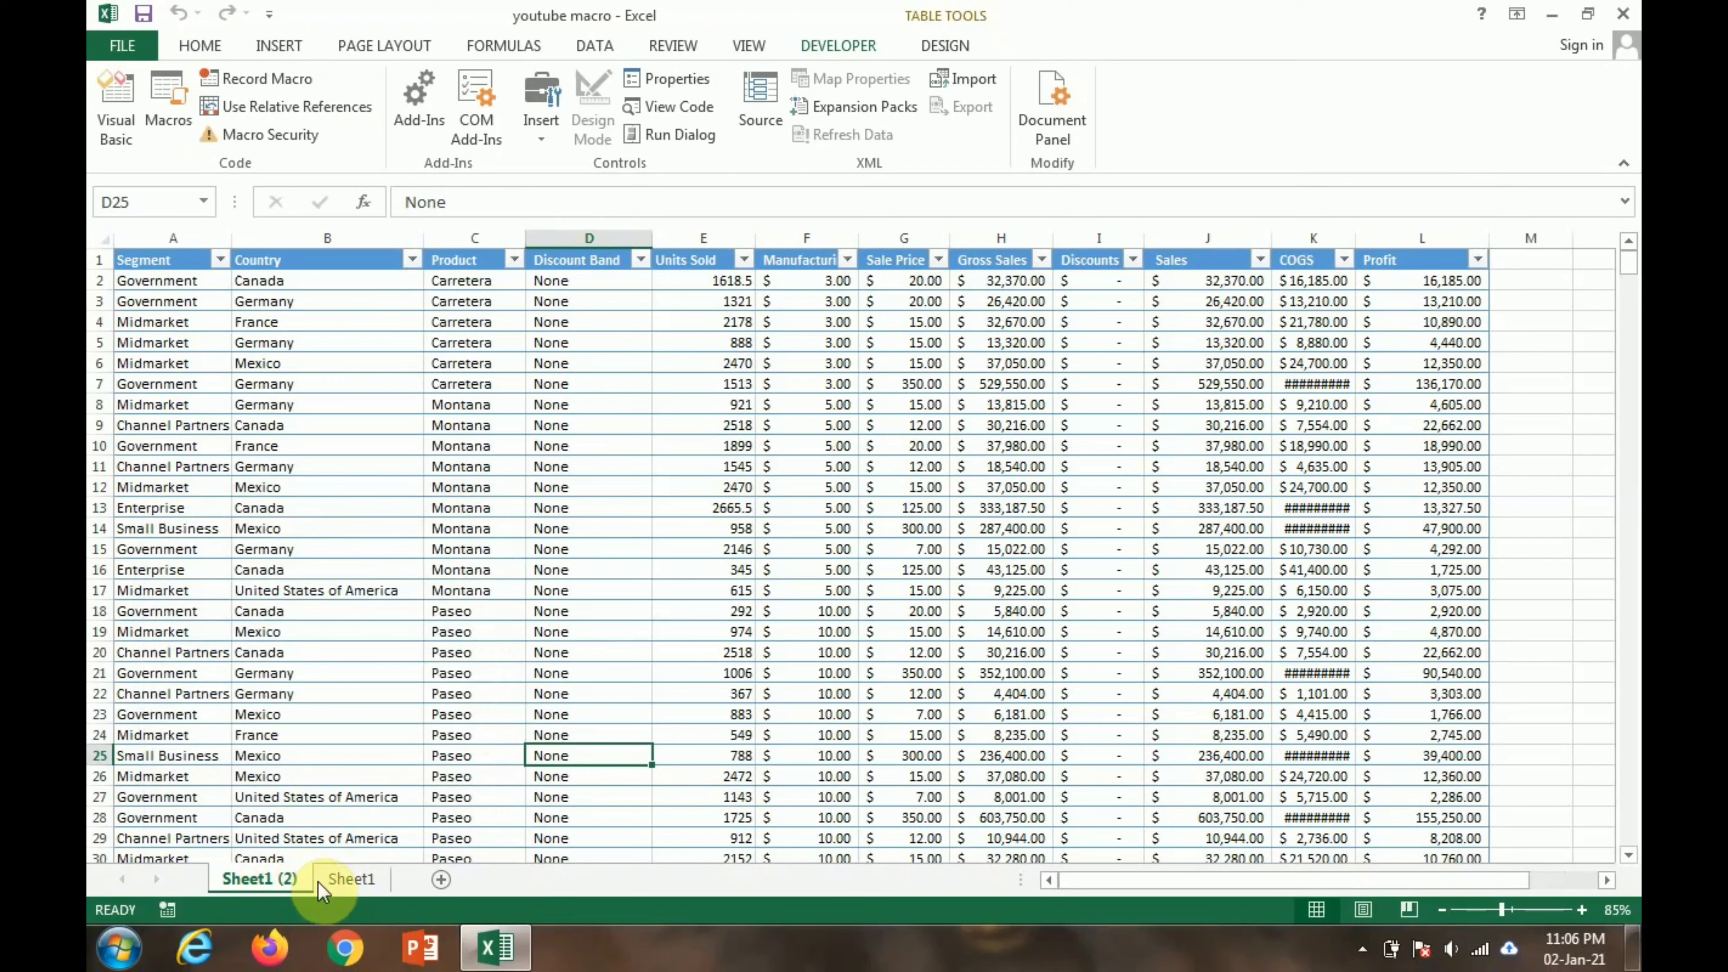
# On the original Sheet1, start recording a macro named myformat, stored in This Workbook.
pyautogui.click(350, 879)
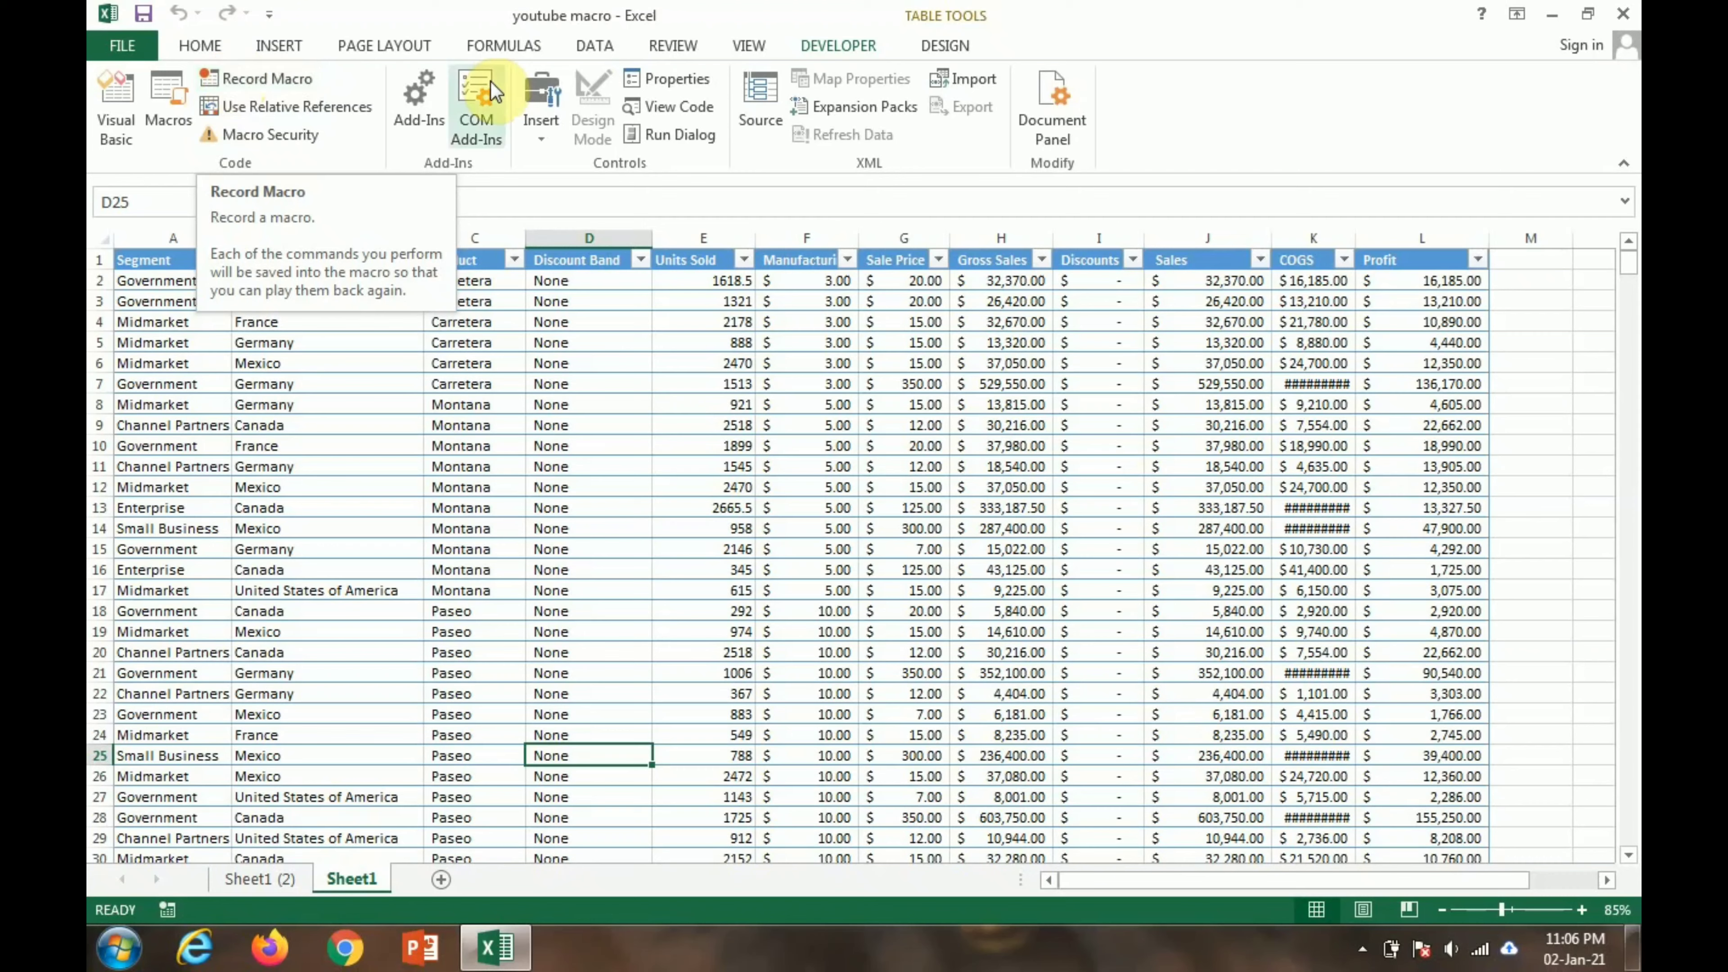
pyautogui.click(273, 83)
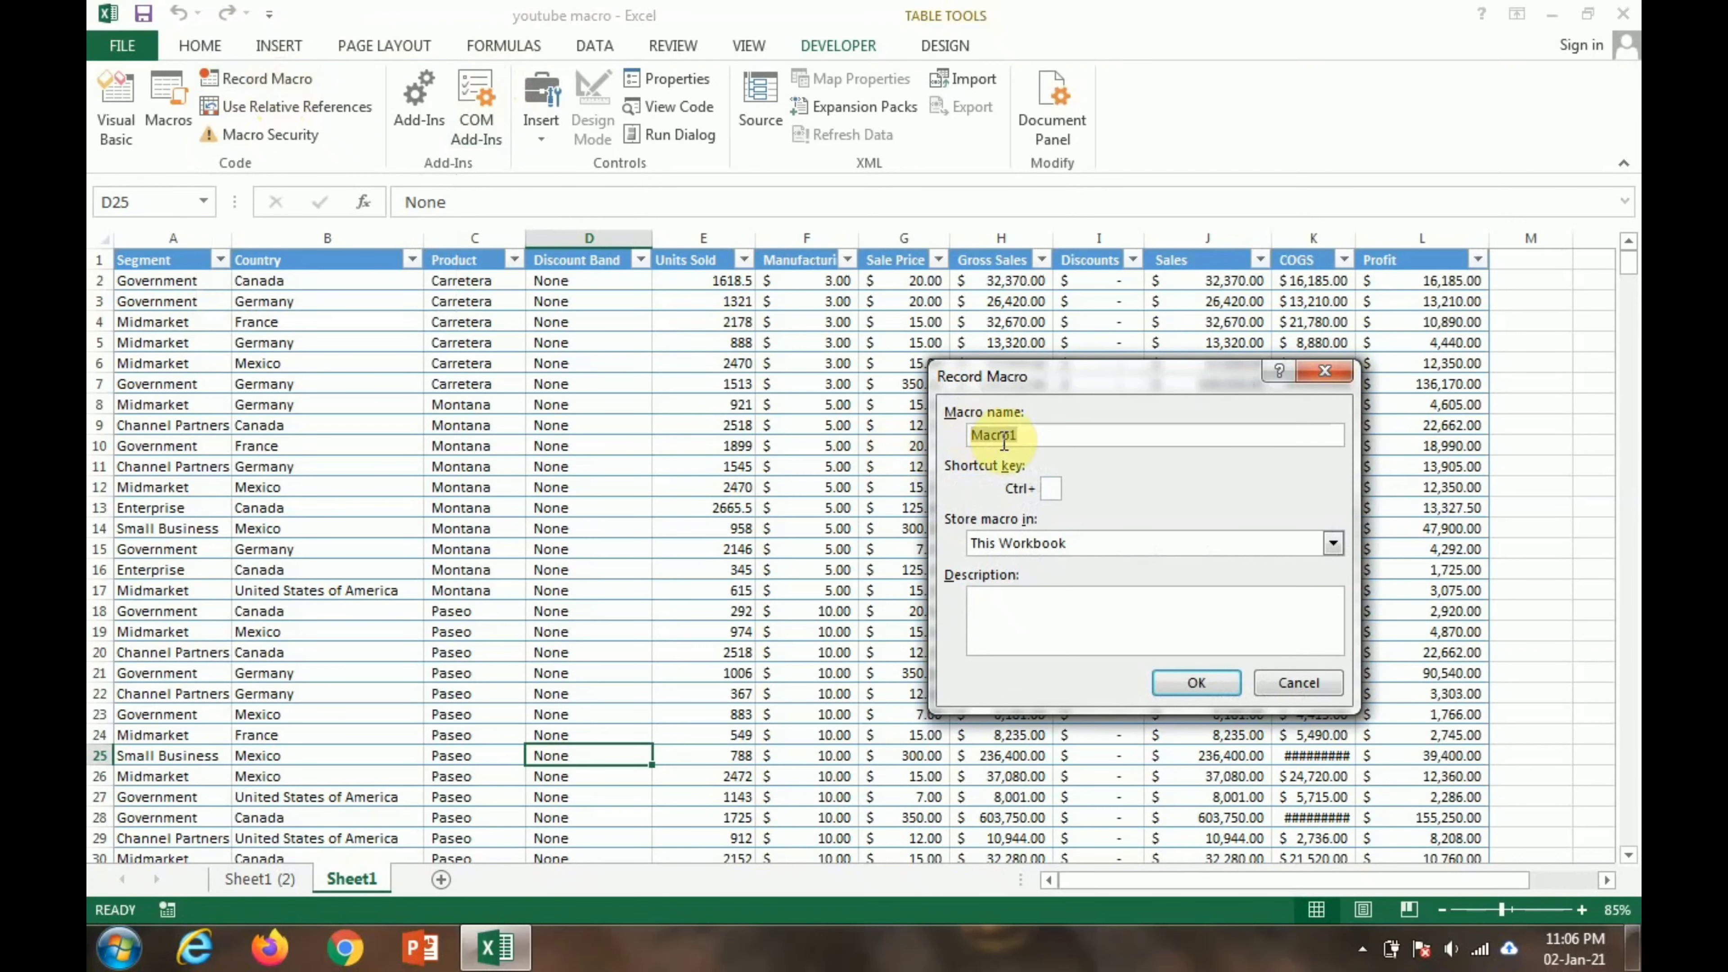
pyautogui.press('BackSpace')
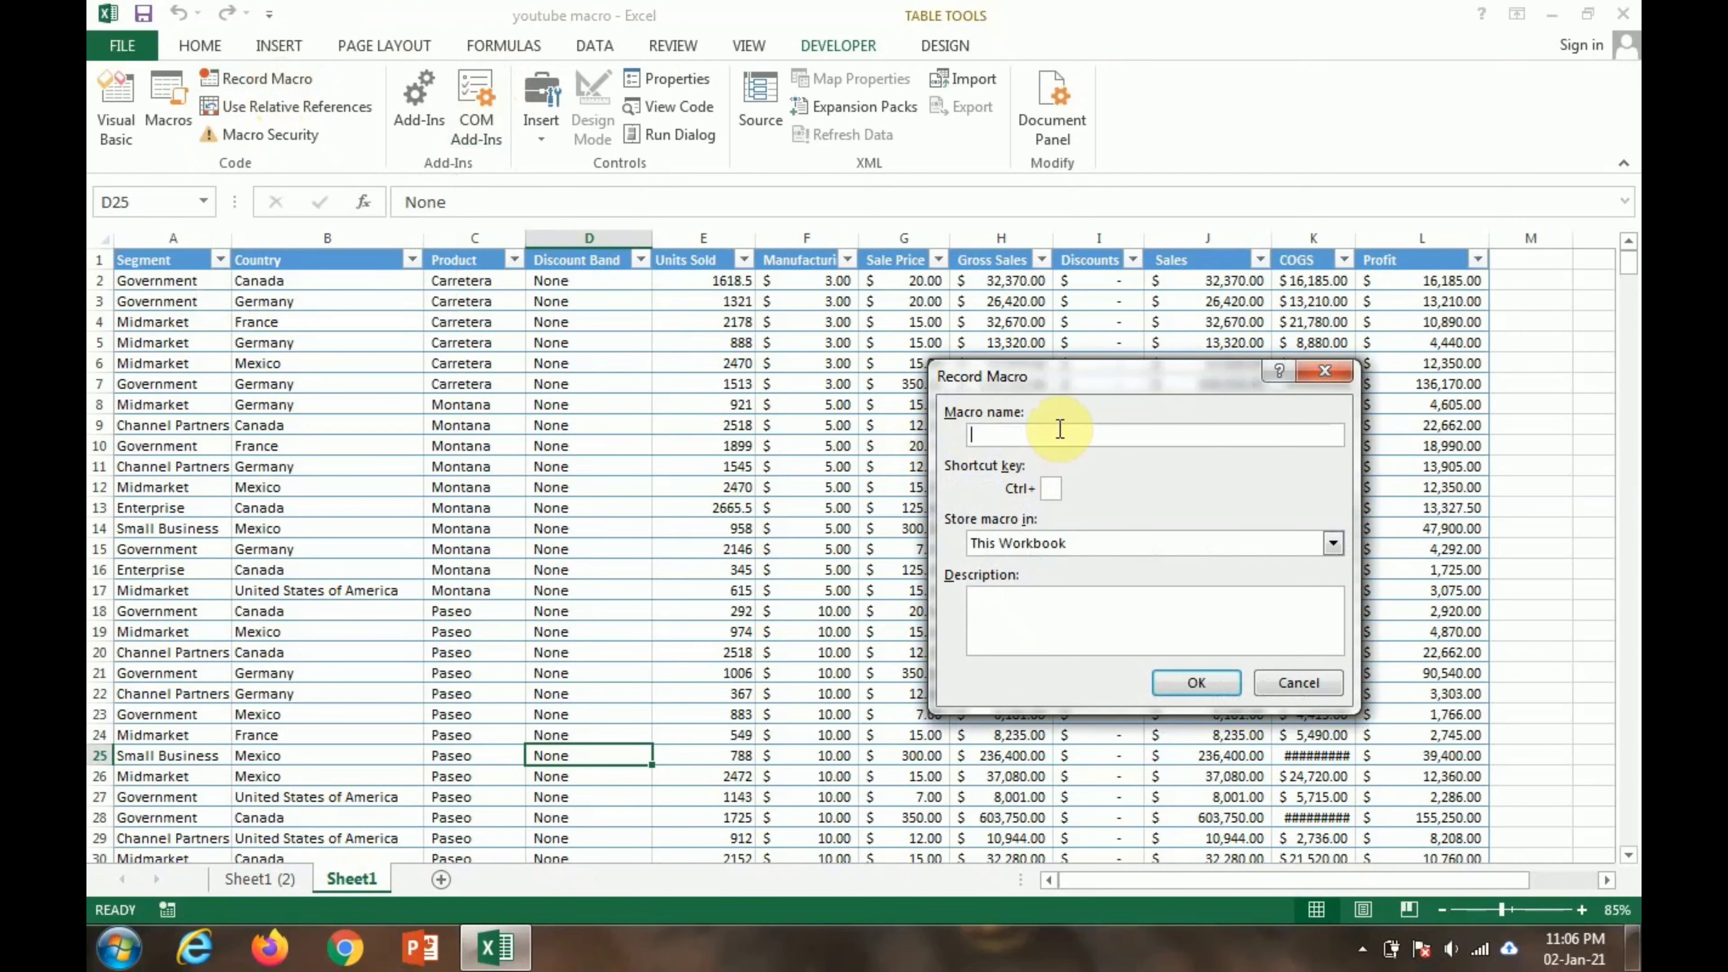
pyautogui.write('my format')
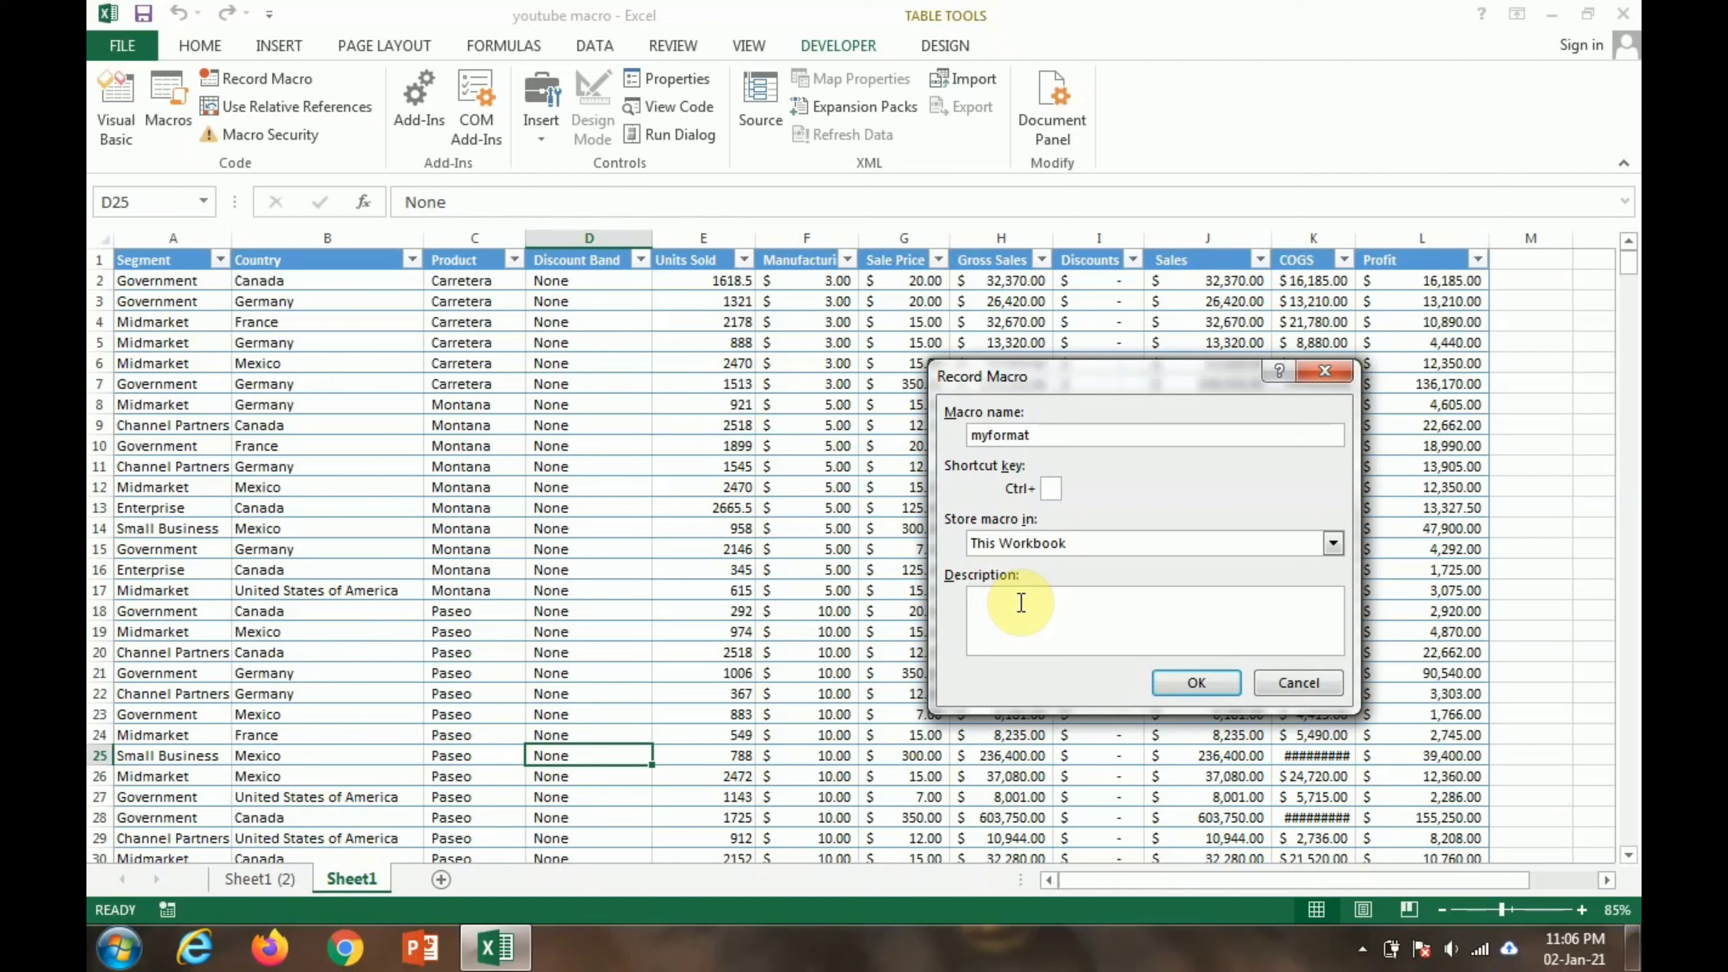
pyautogui.click(1172, 682)
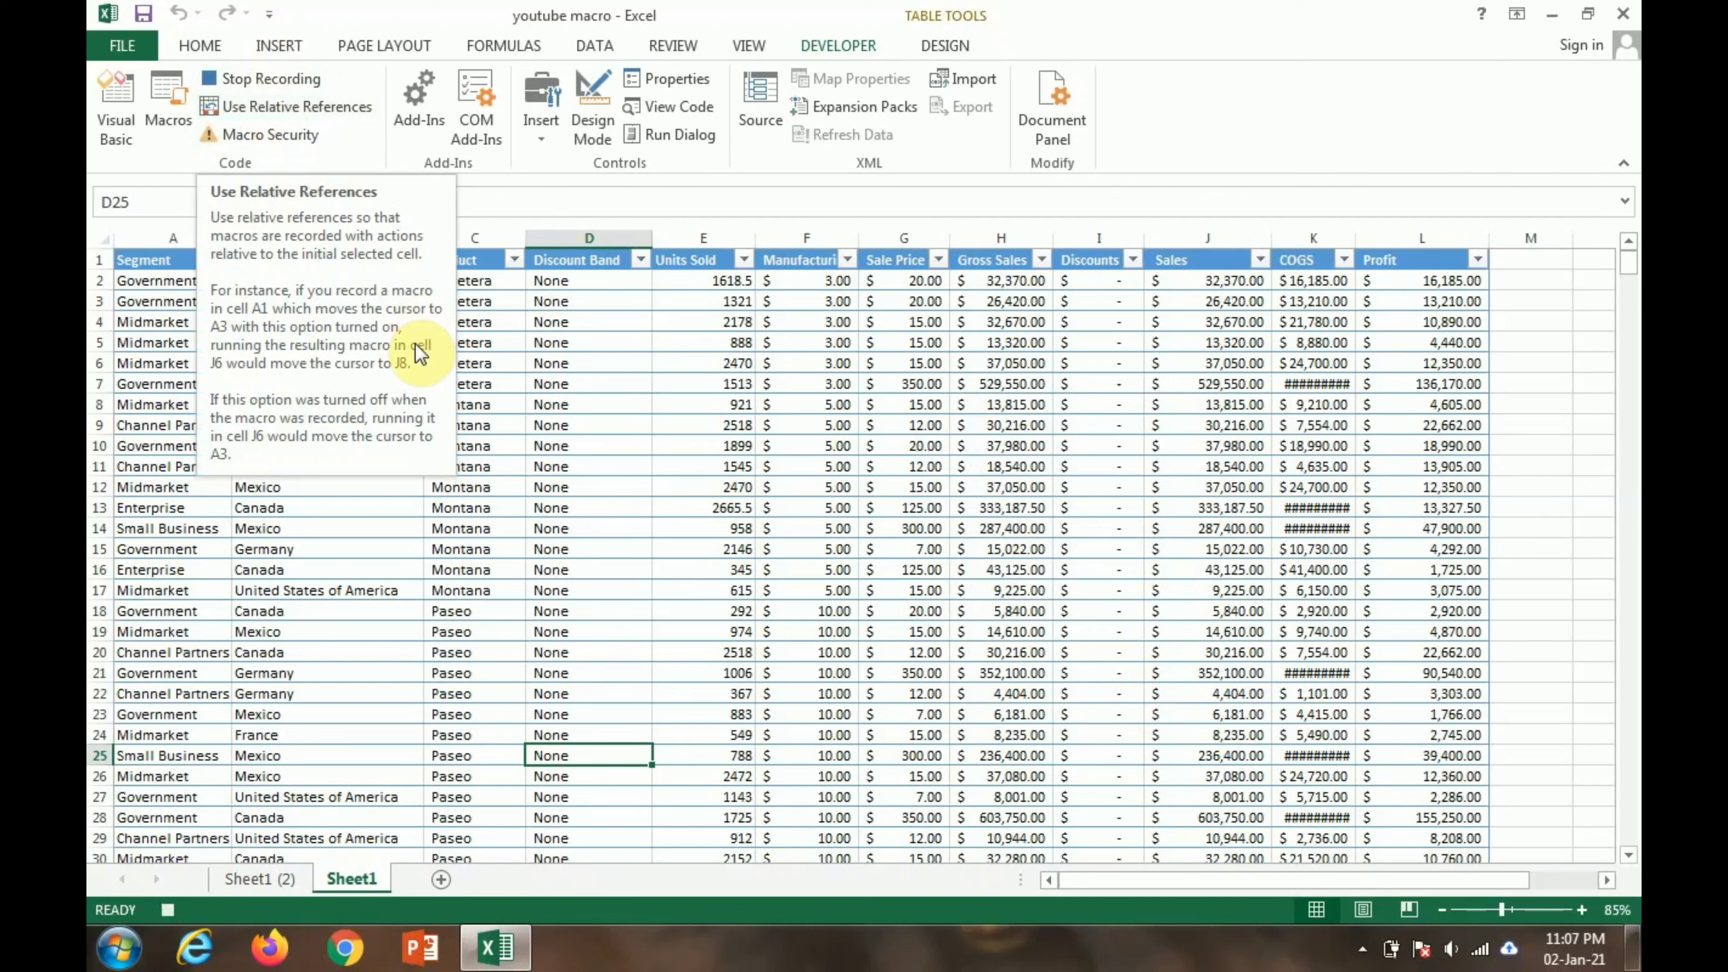
# Delete the entire Discount Band and Discounts columns from Sheet1.
pyautogui.click(534, 361)
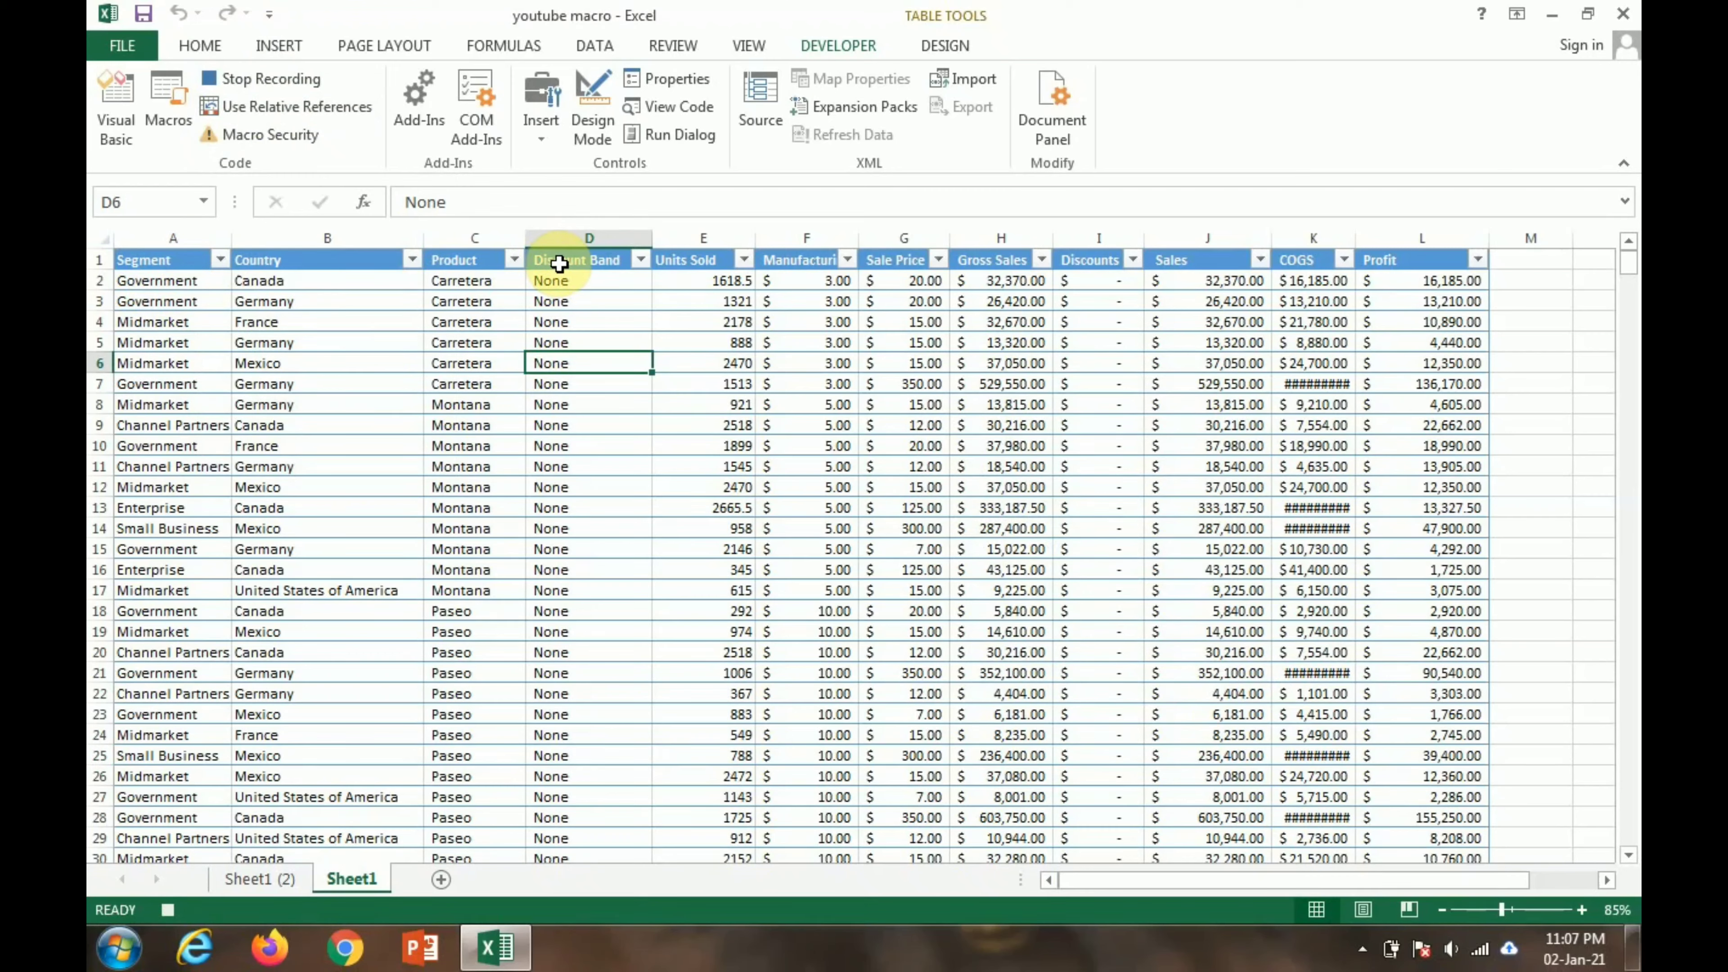
pyautogui.click(579, 236)
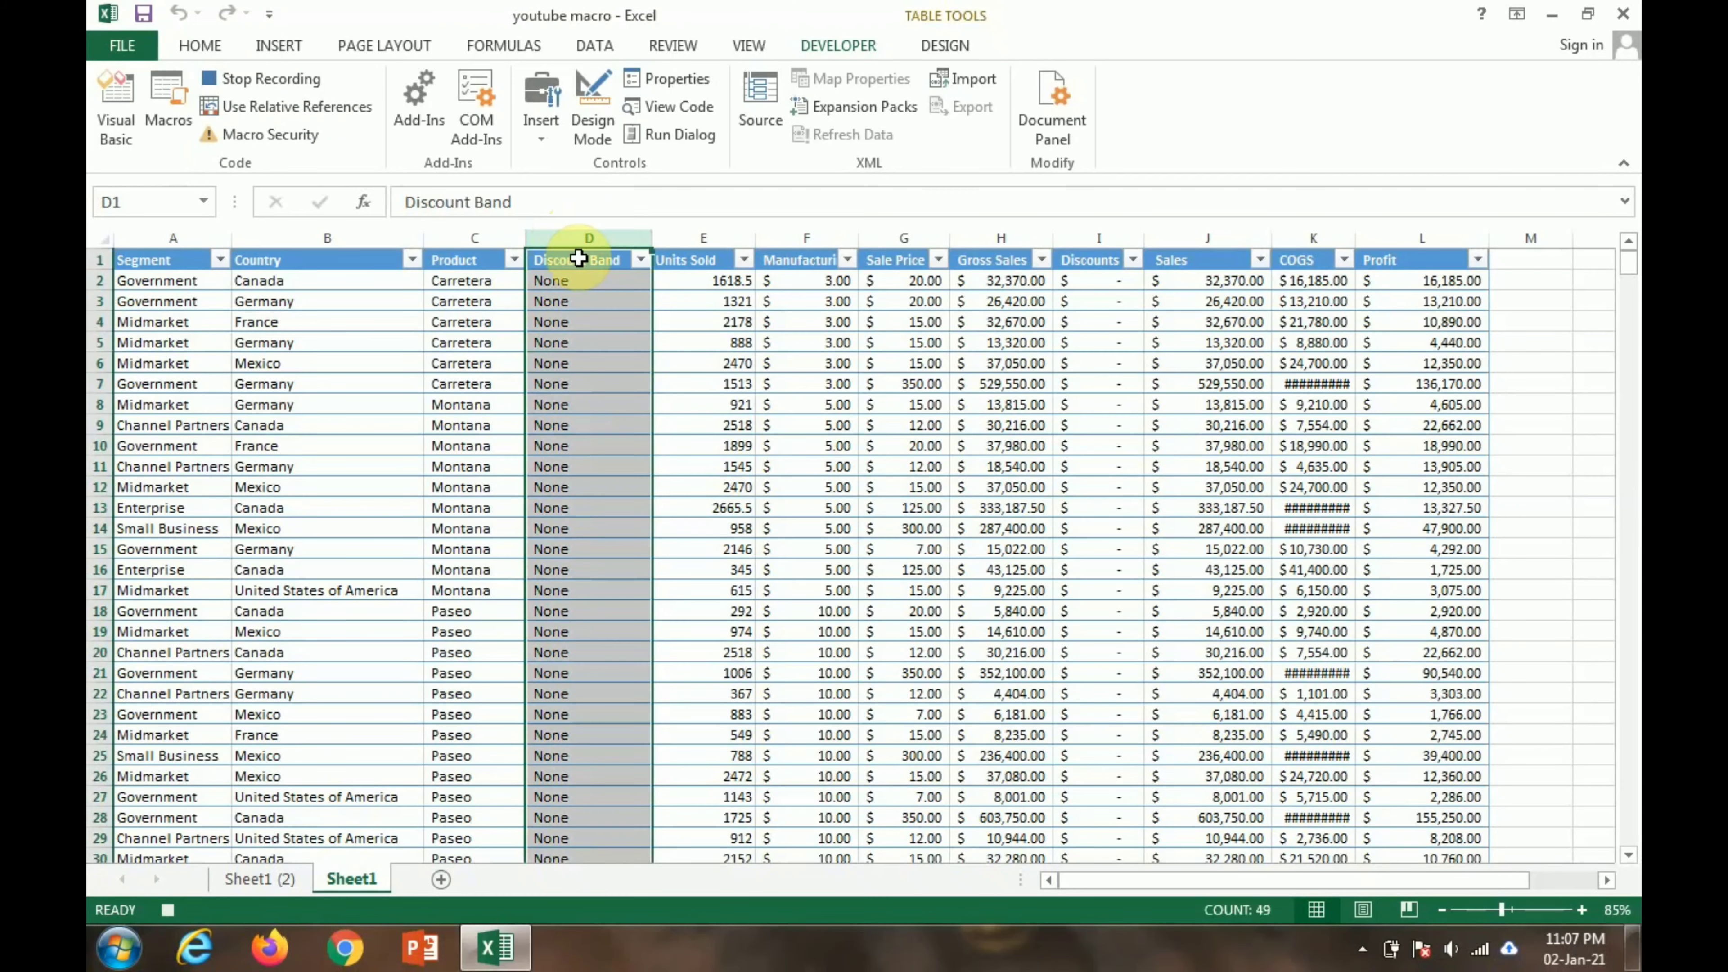
pyautogui.click(583, 236)
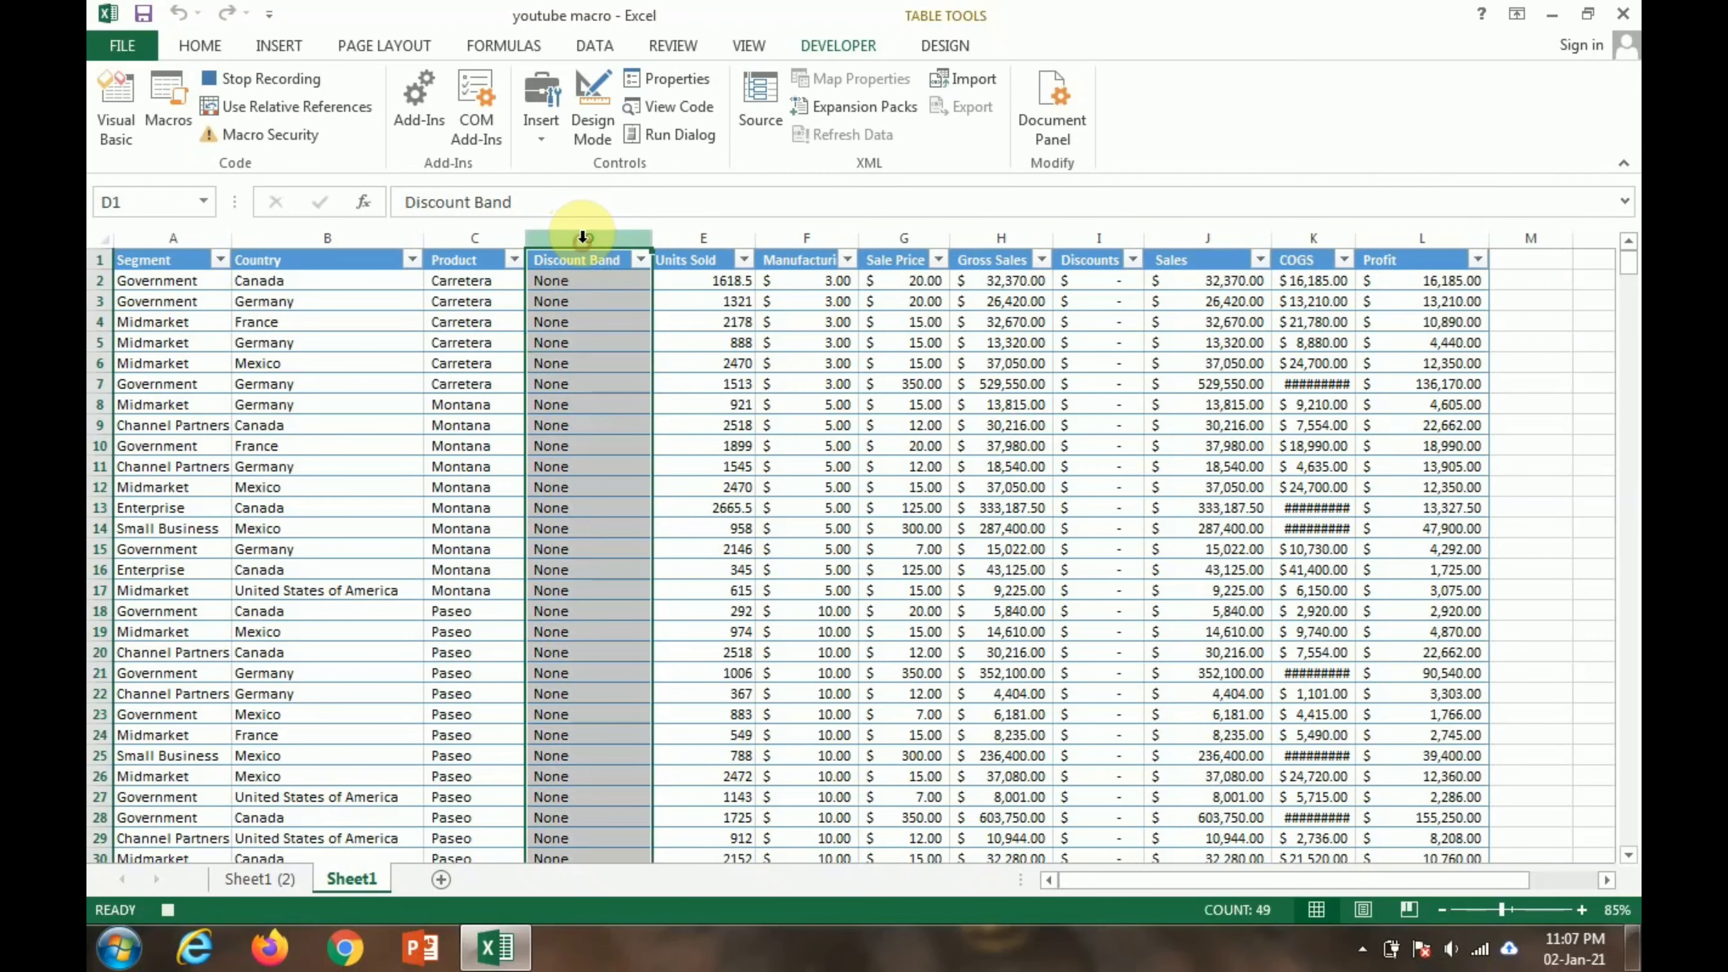
pyautogui.hotkey('ctrl', '-')
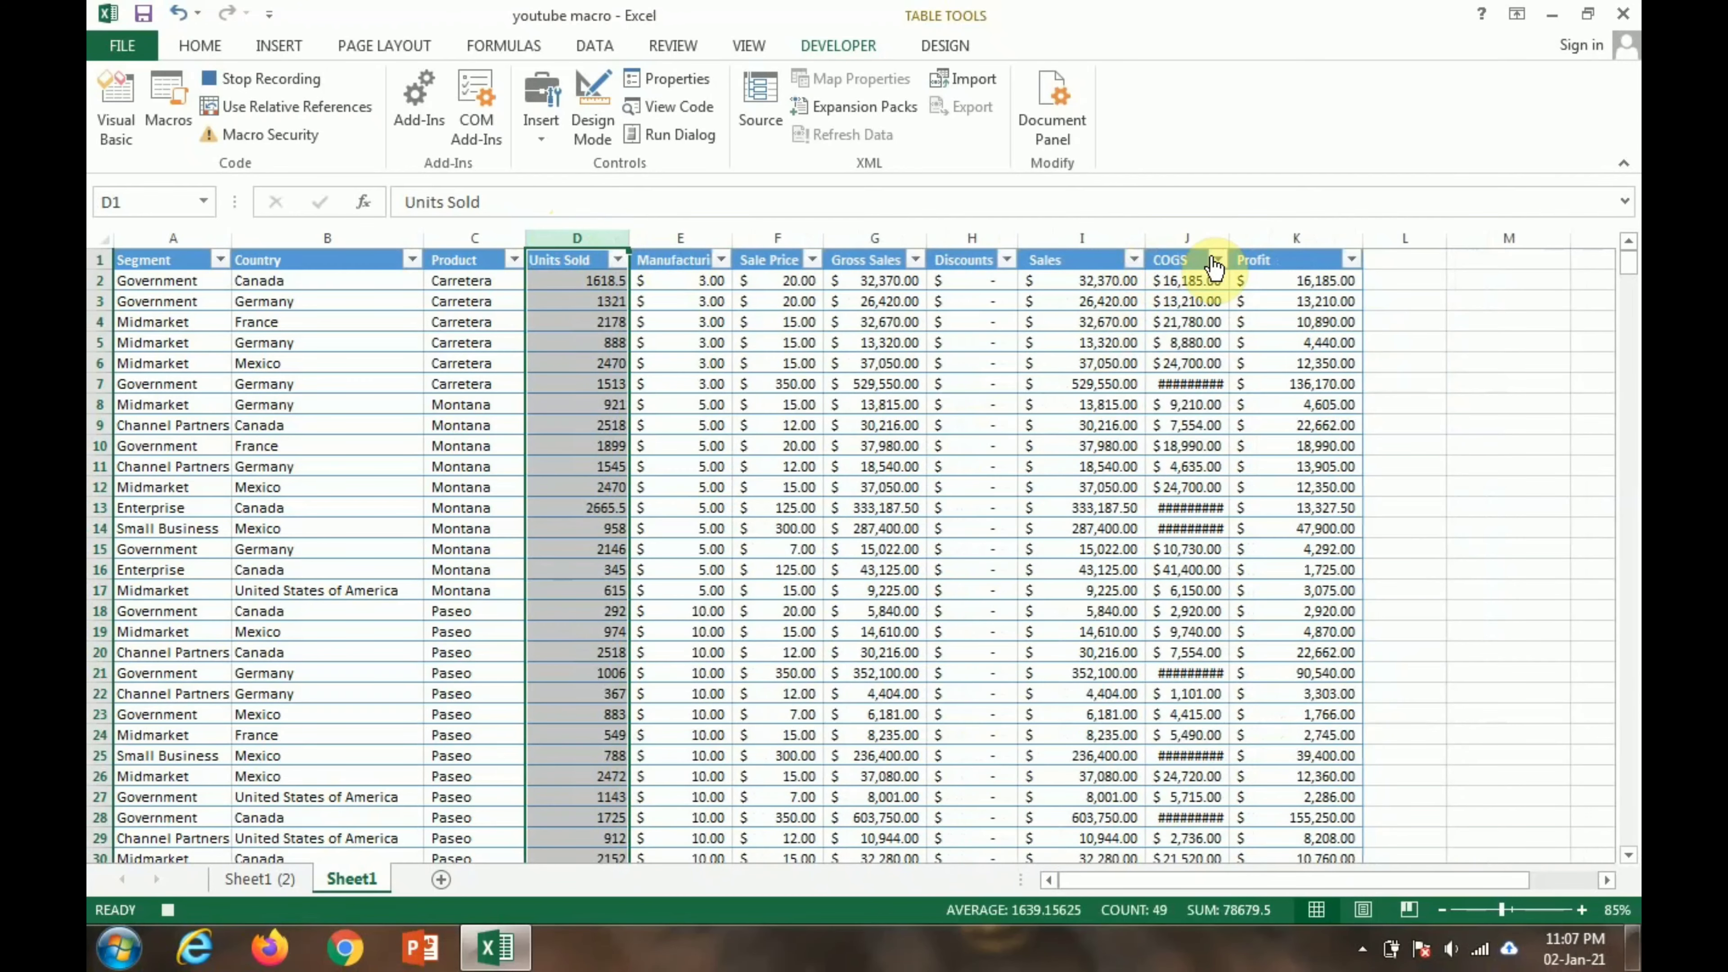
pyautogui.click(968, 236)
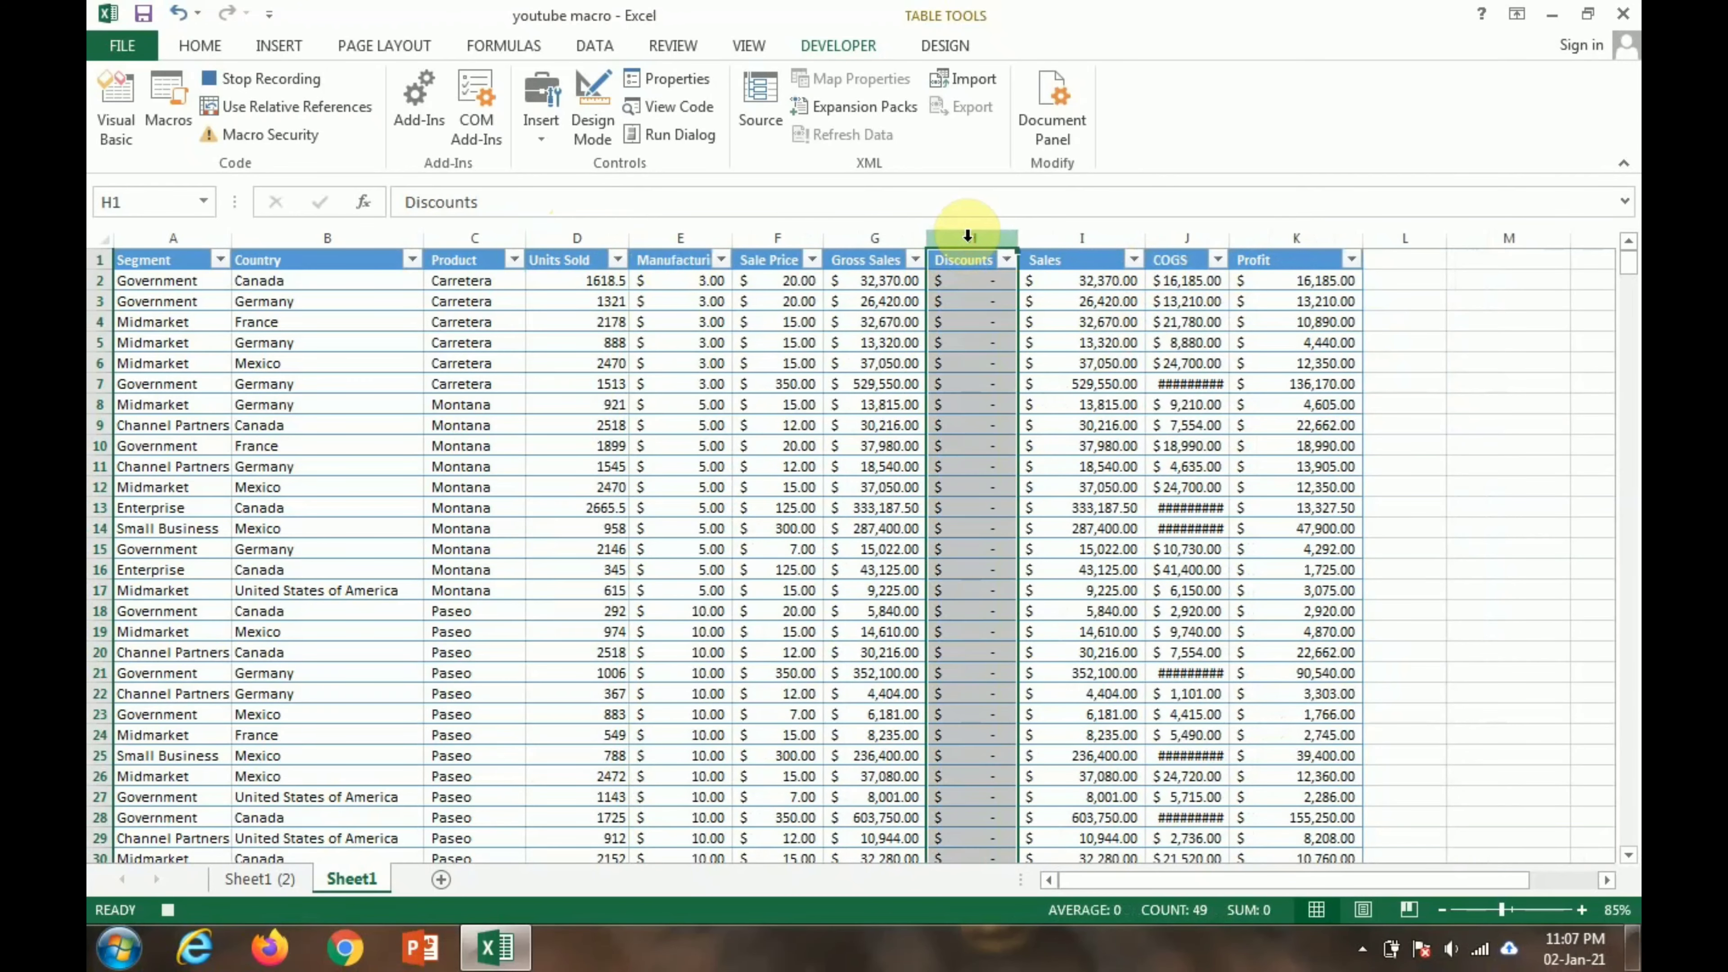
pyautogui.hotkey('ctrl', '-')
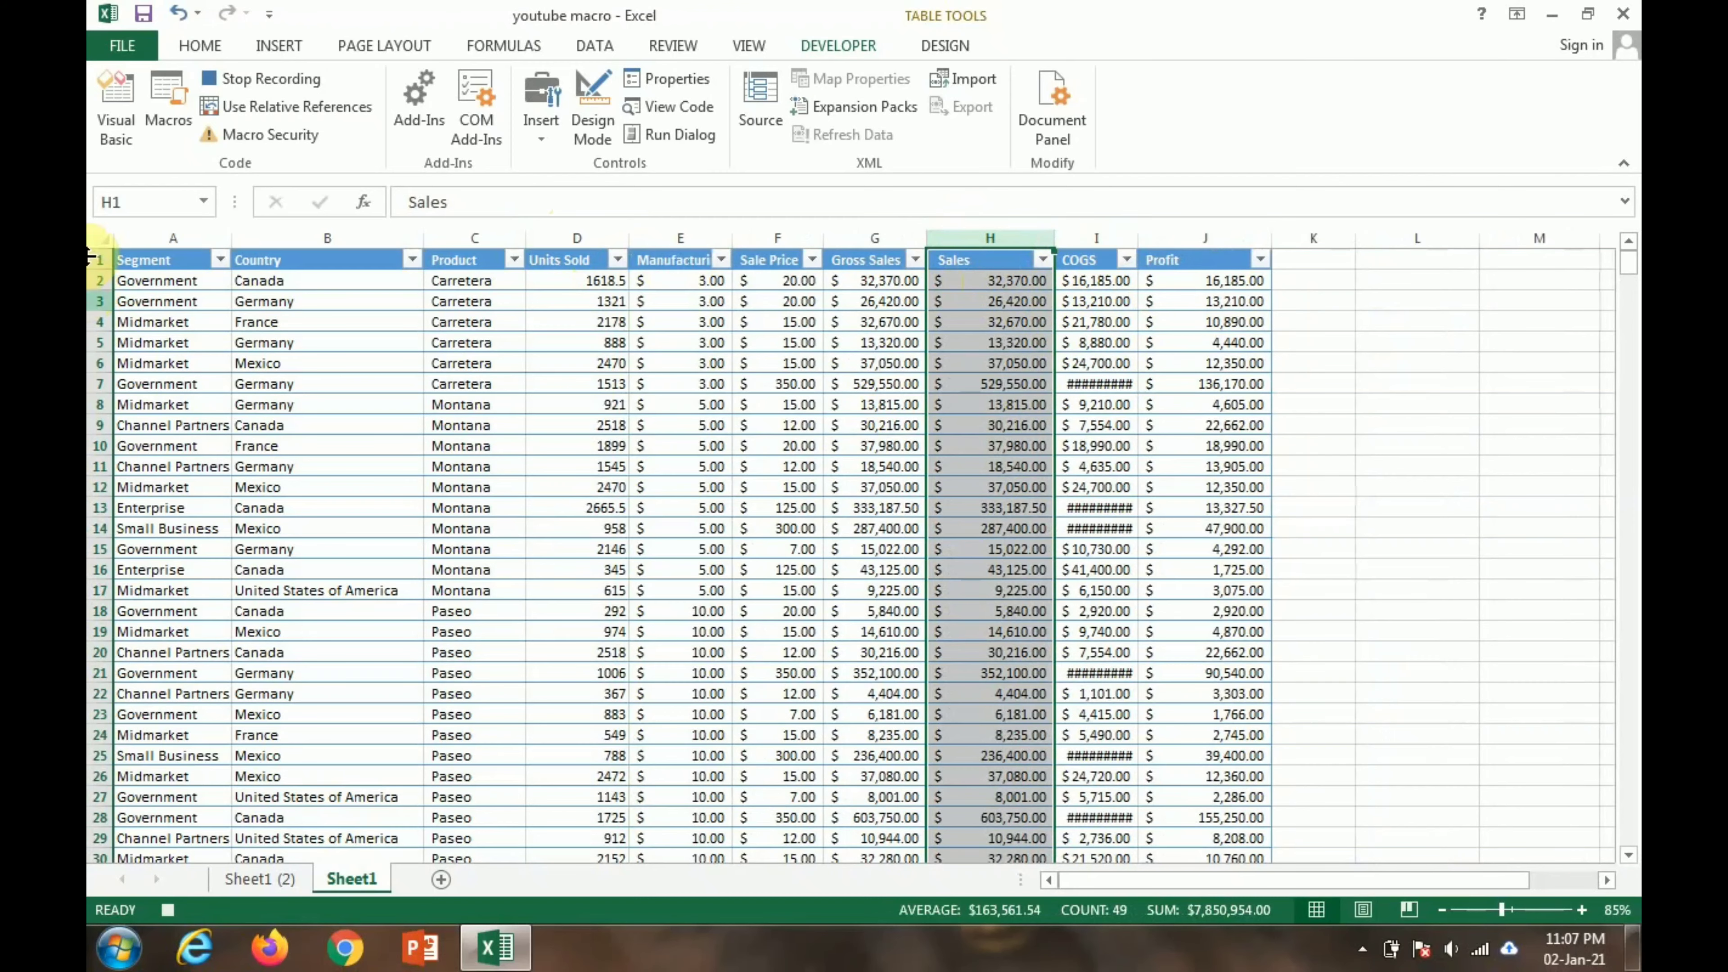
# Autofit the width of all columns on Sheet1 to their contents.
pyautogui.click(99, 240)
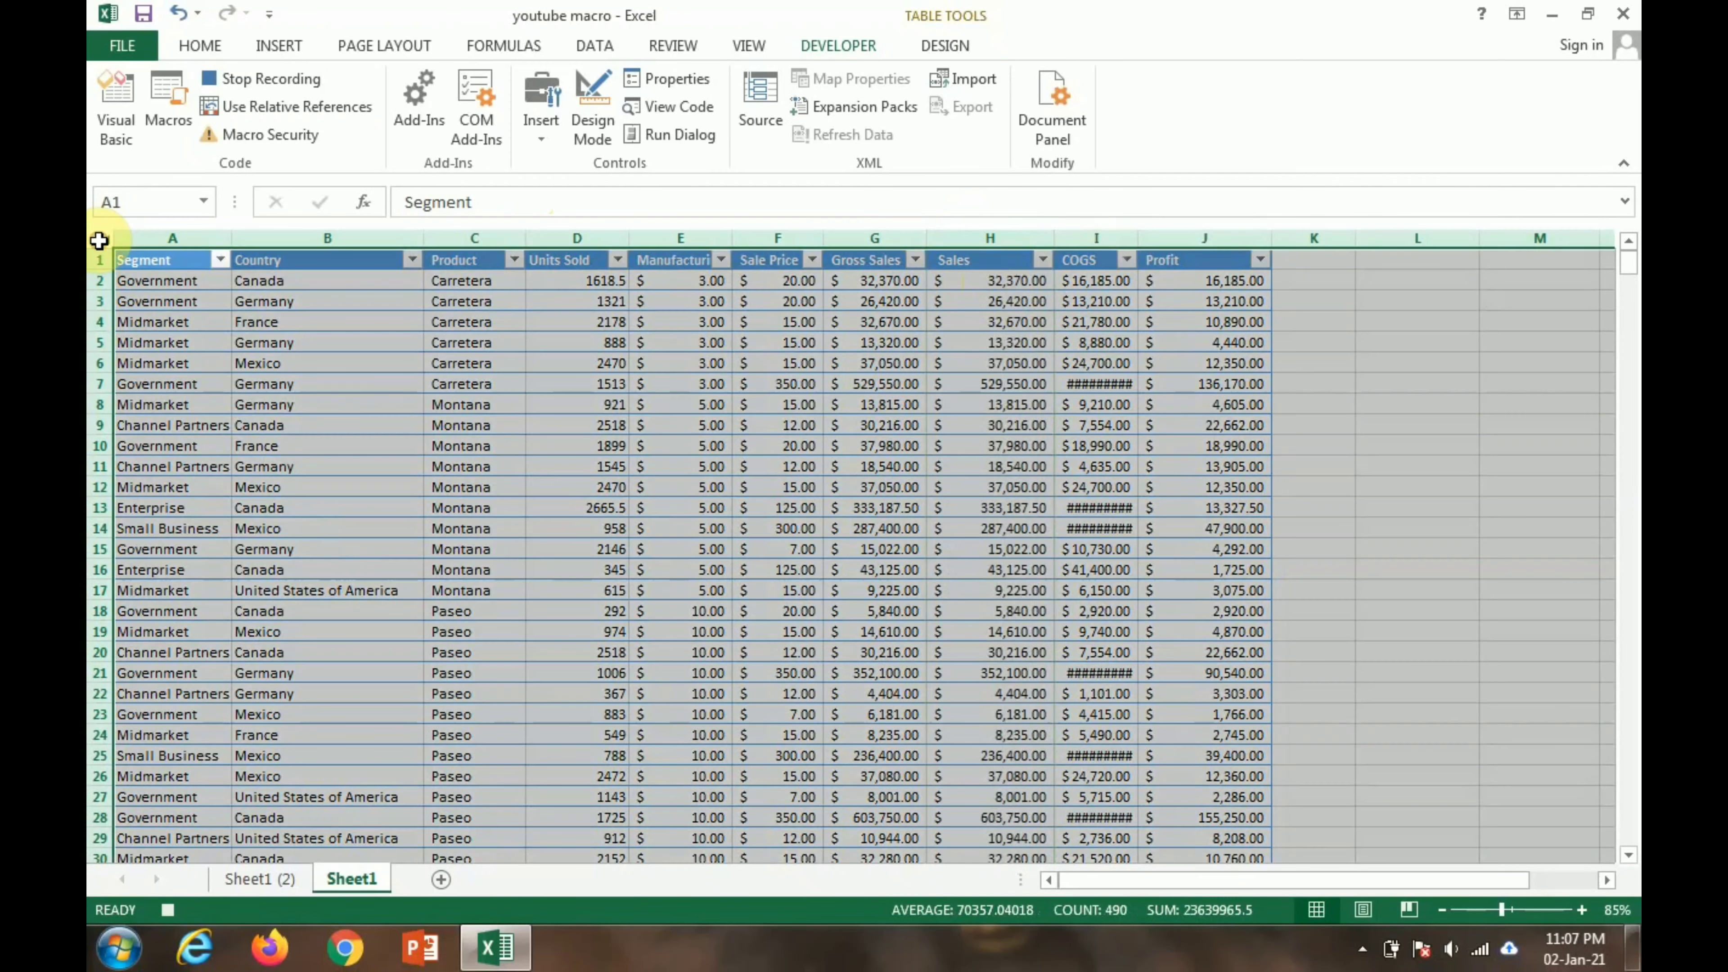
pyautogui.doubleClick(225, 243)
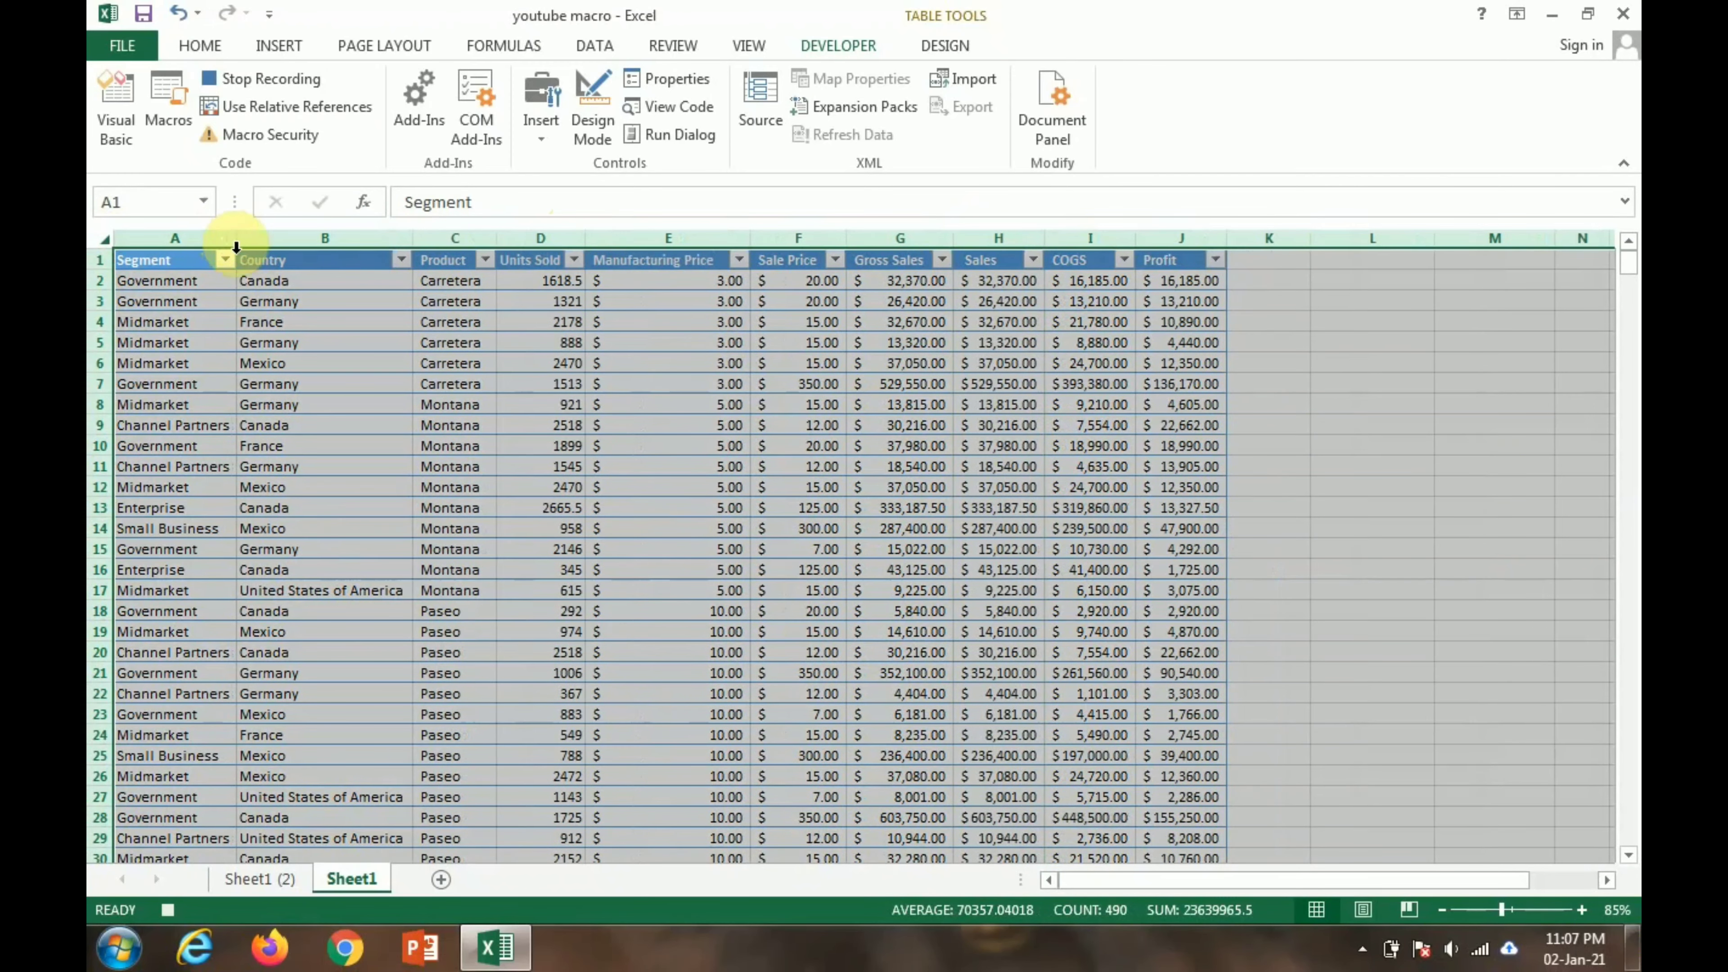
pyautogui.click(557, 441)
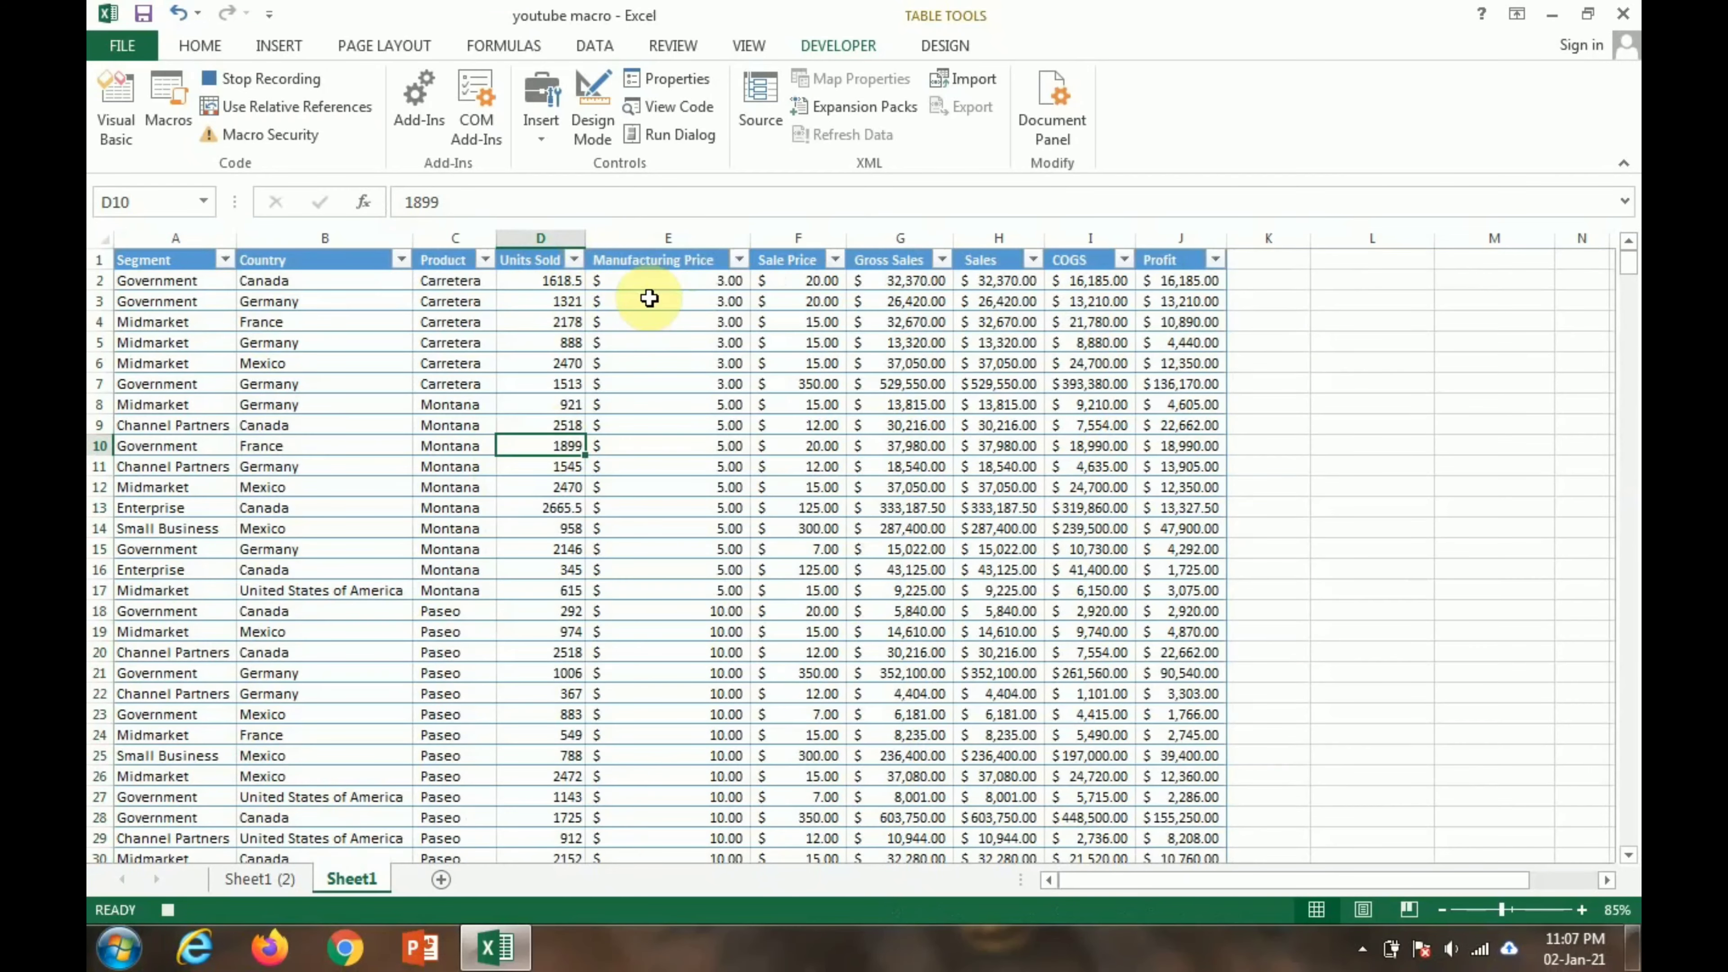
# Format all the Manufacturing Price values, from E2 down to the last data row, as Currency.
pyautogui.click(650, 283)
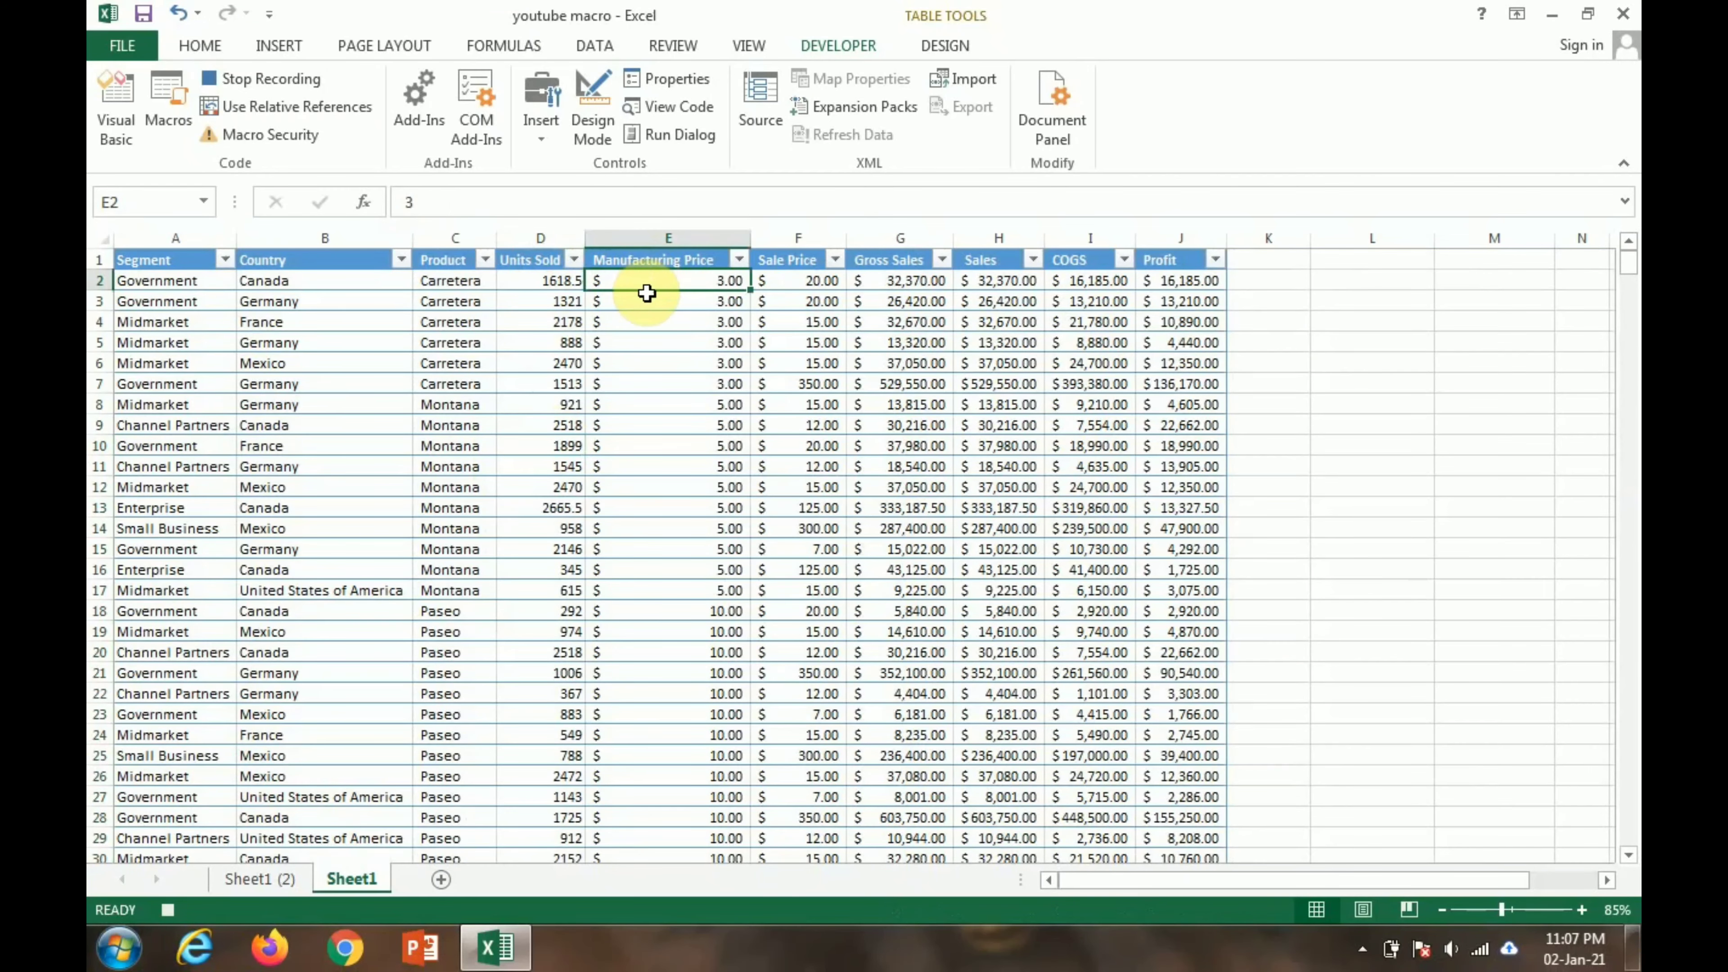
pyautogui.hotkey('ctrl', 'Down')
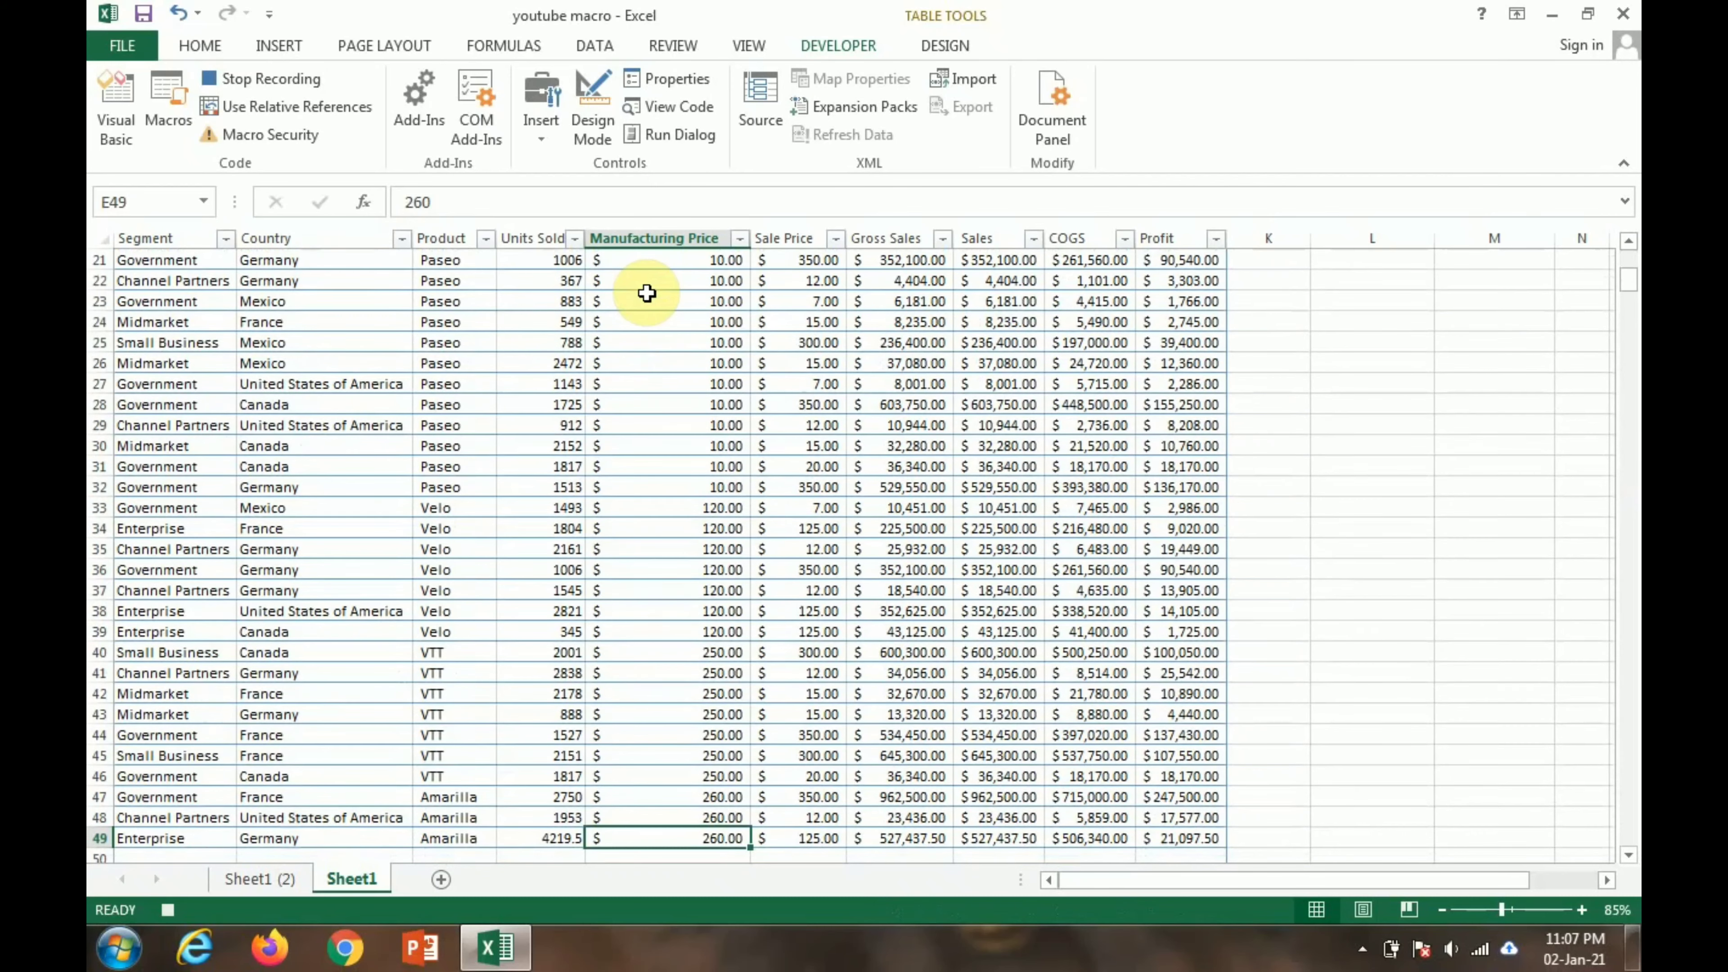
pyautogui.hotkey('ctrl', 'Up')
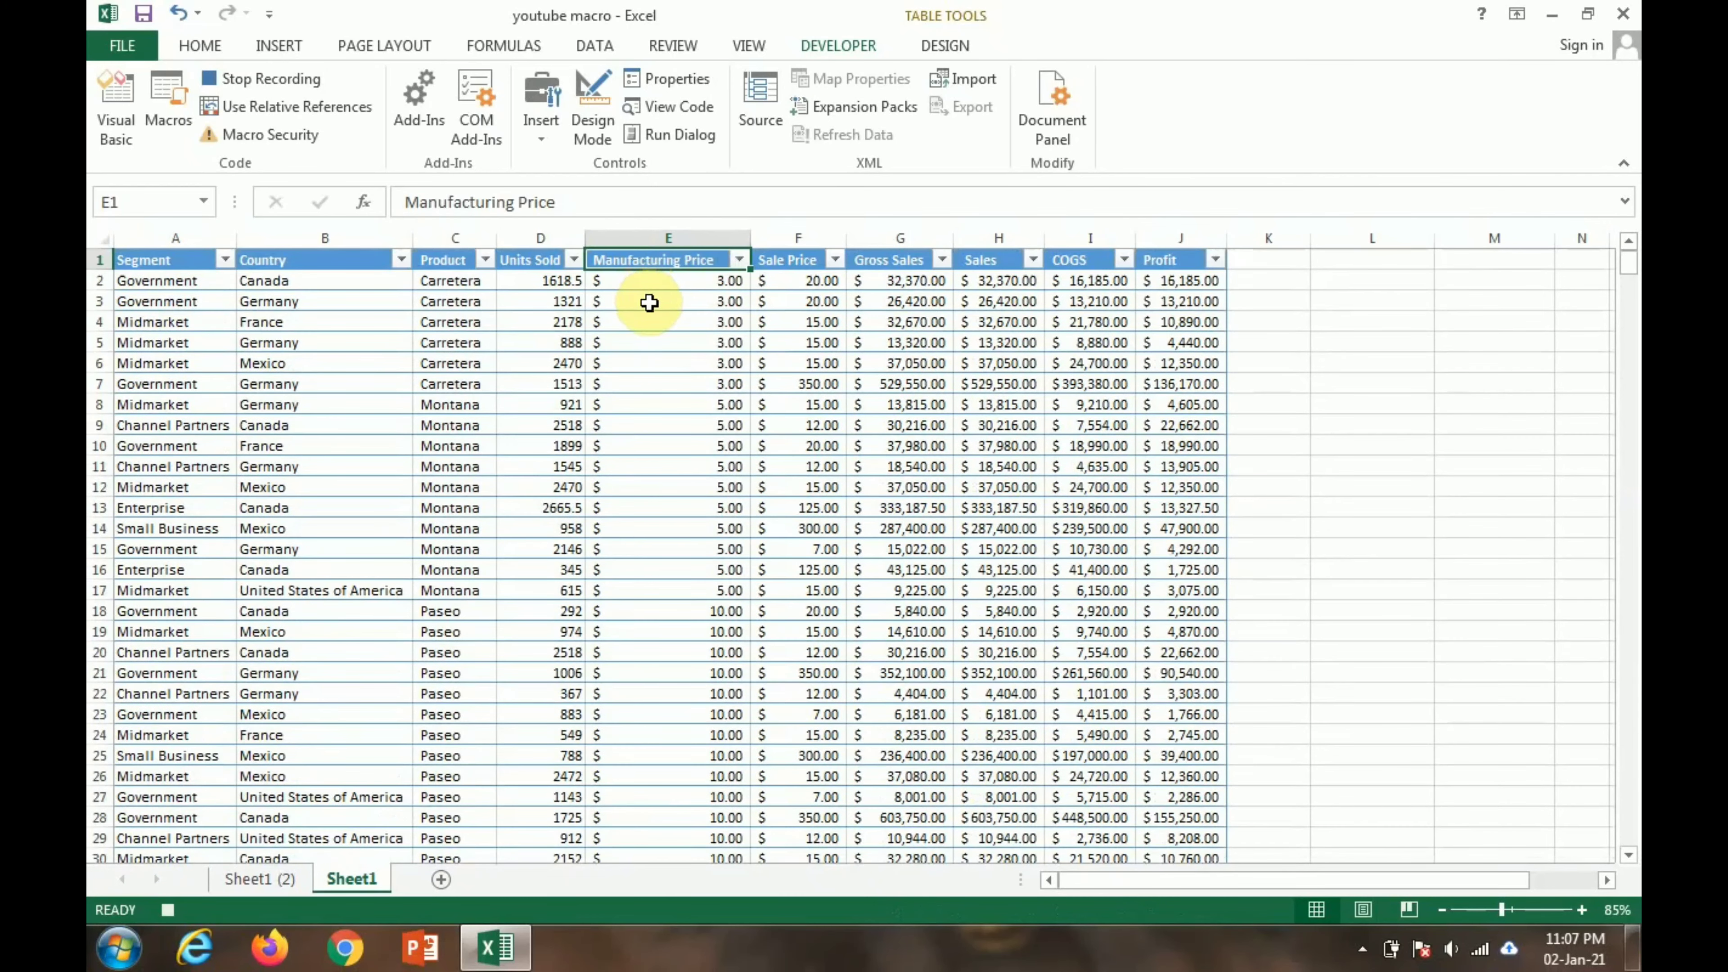
pyautogui.click(662, 280)
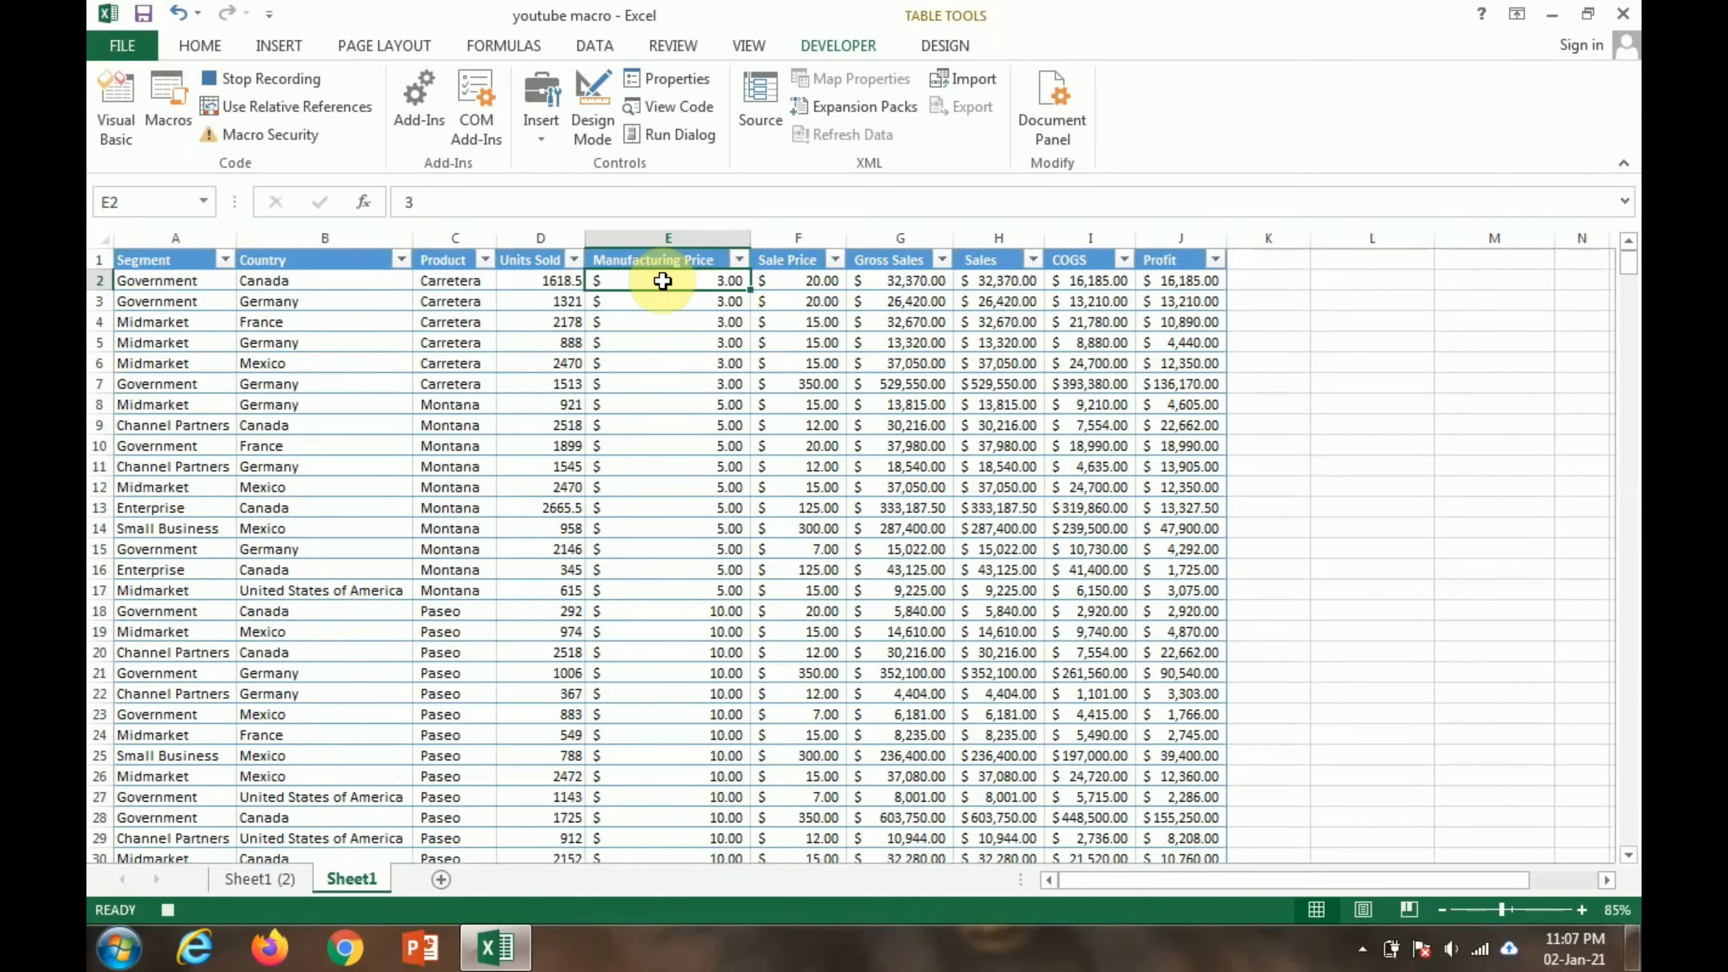
pyautogui.hotkey('ctrl', 'shift', 'Down')
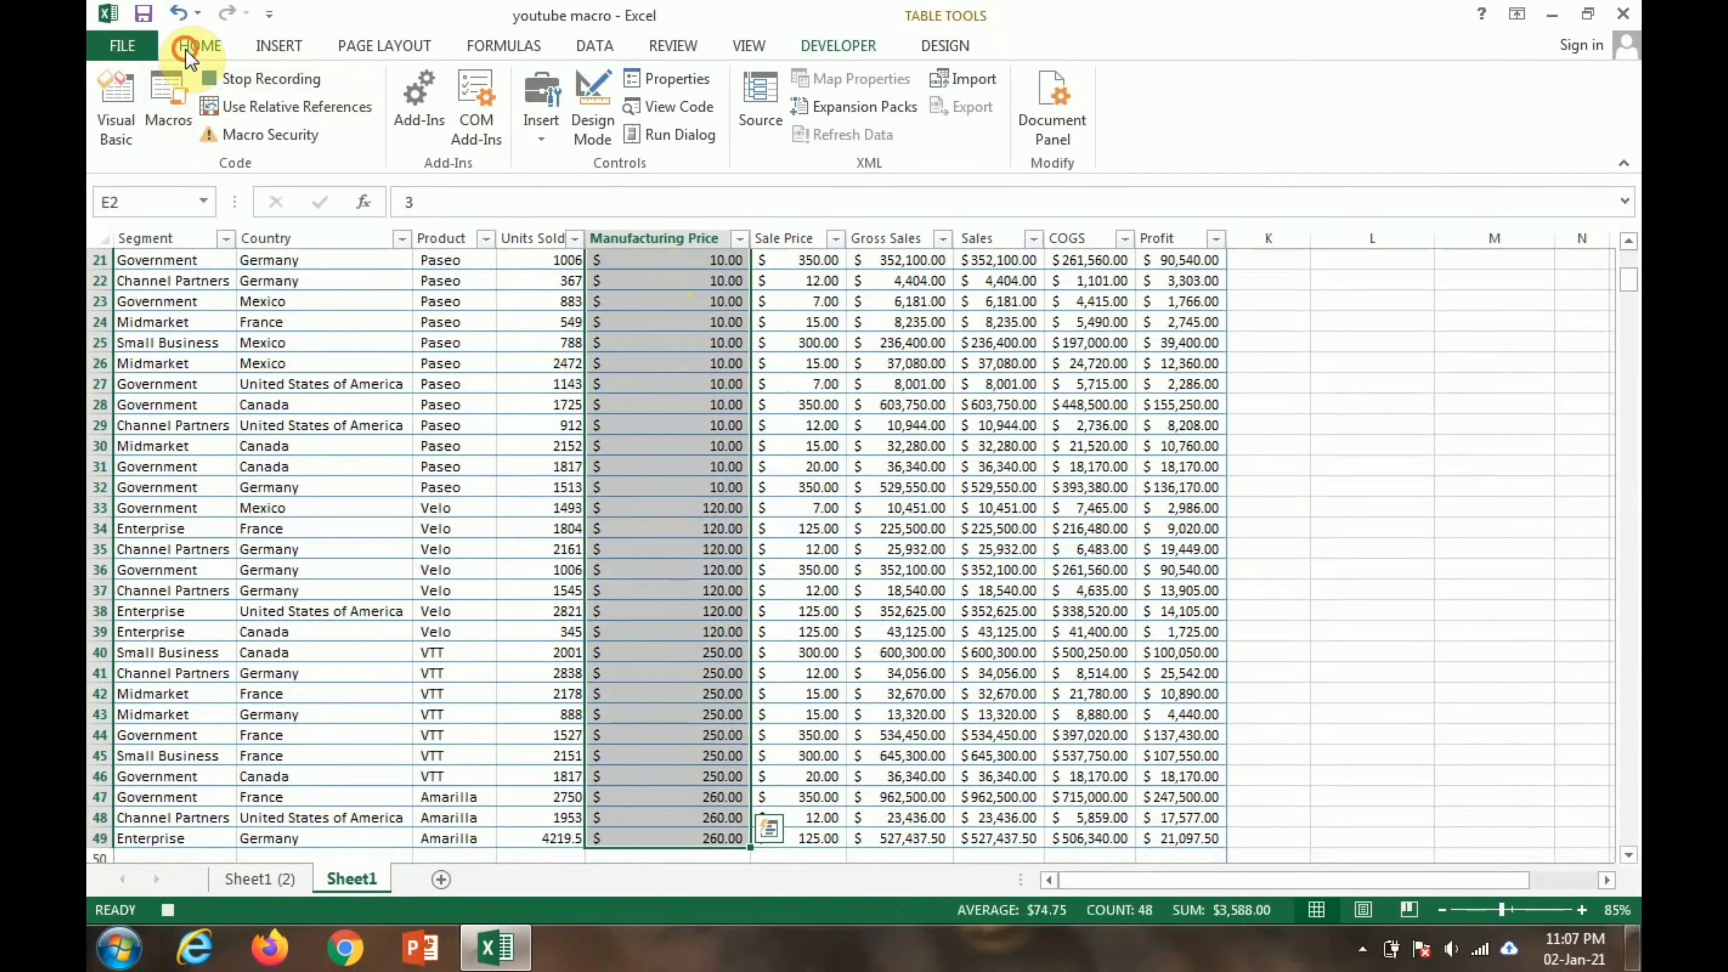
pyautogui.click(191, 46)
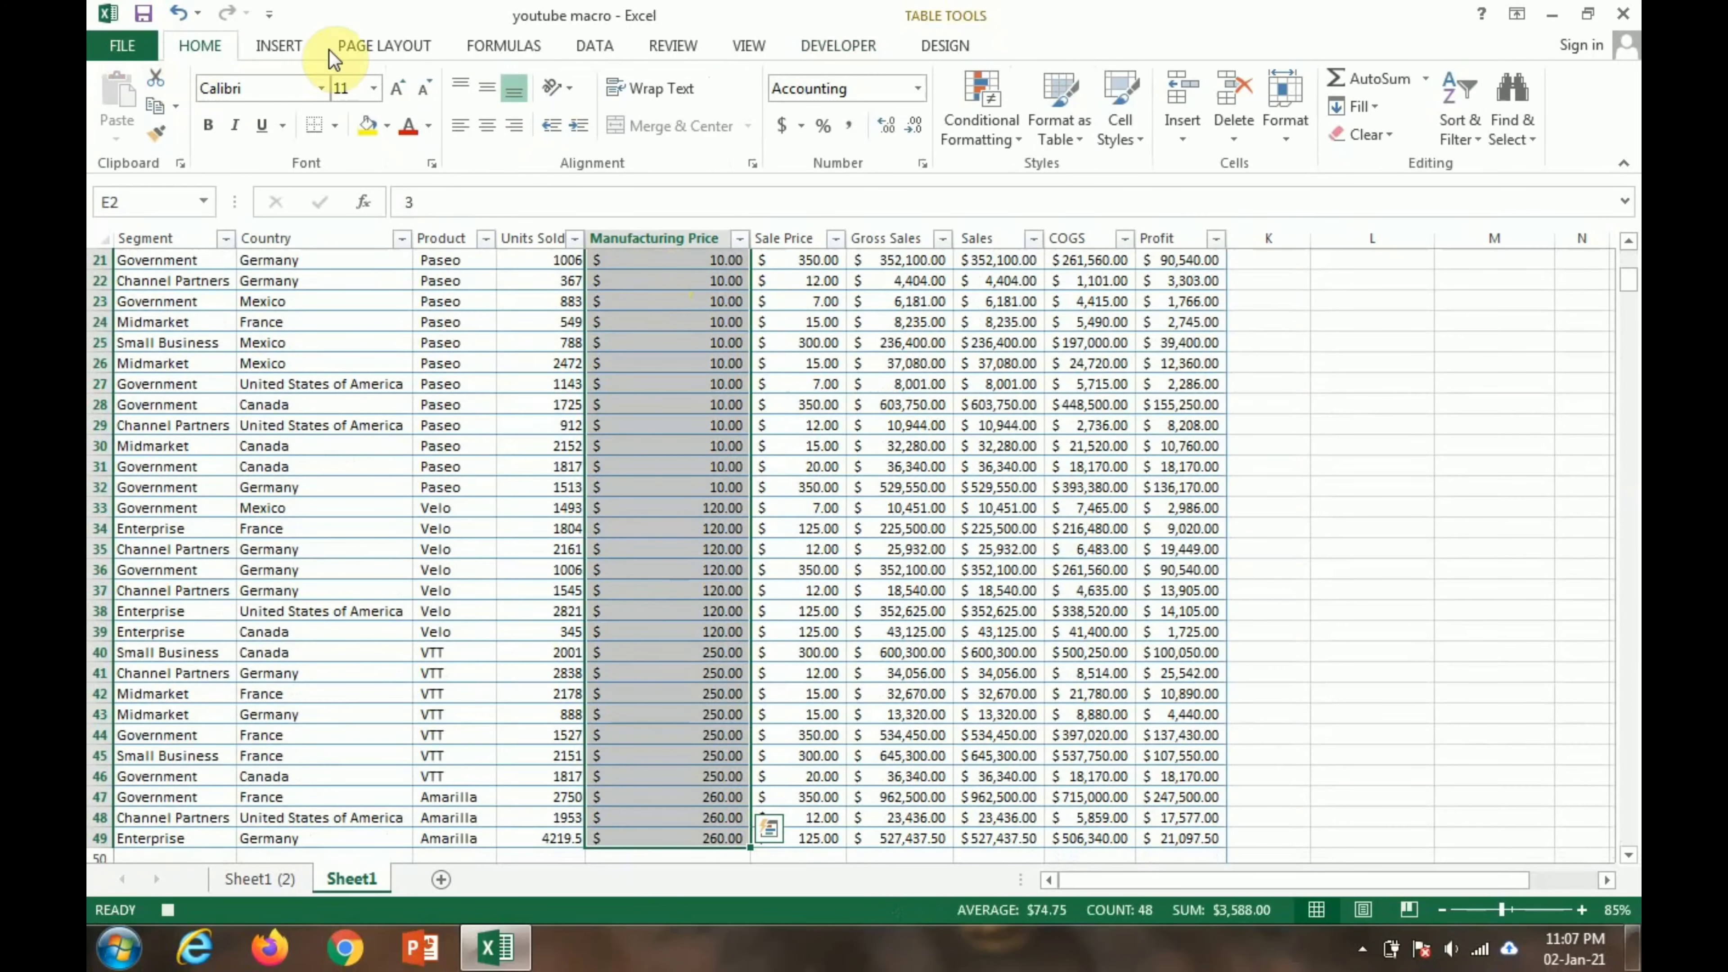
pyautogui.click(918, 88)
pyautogui.click(900, 255)
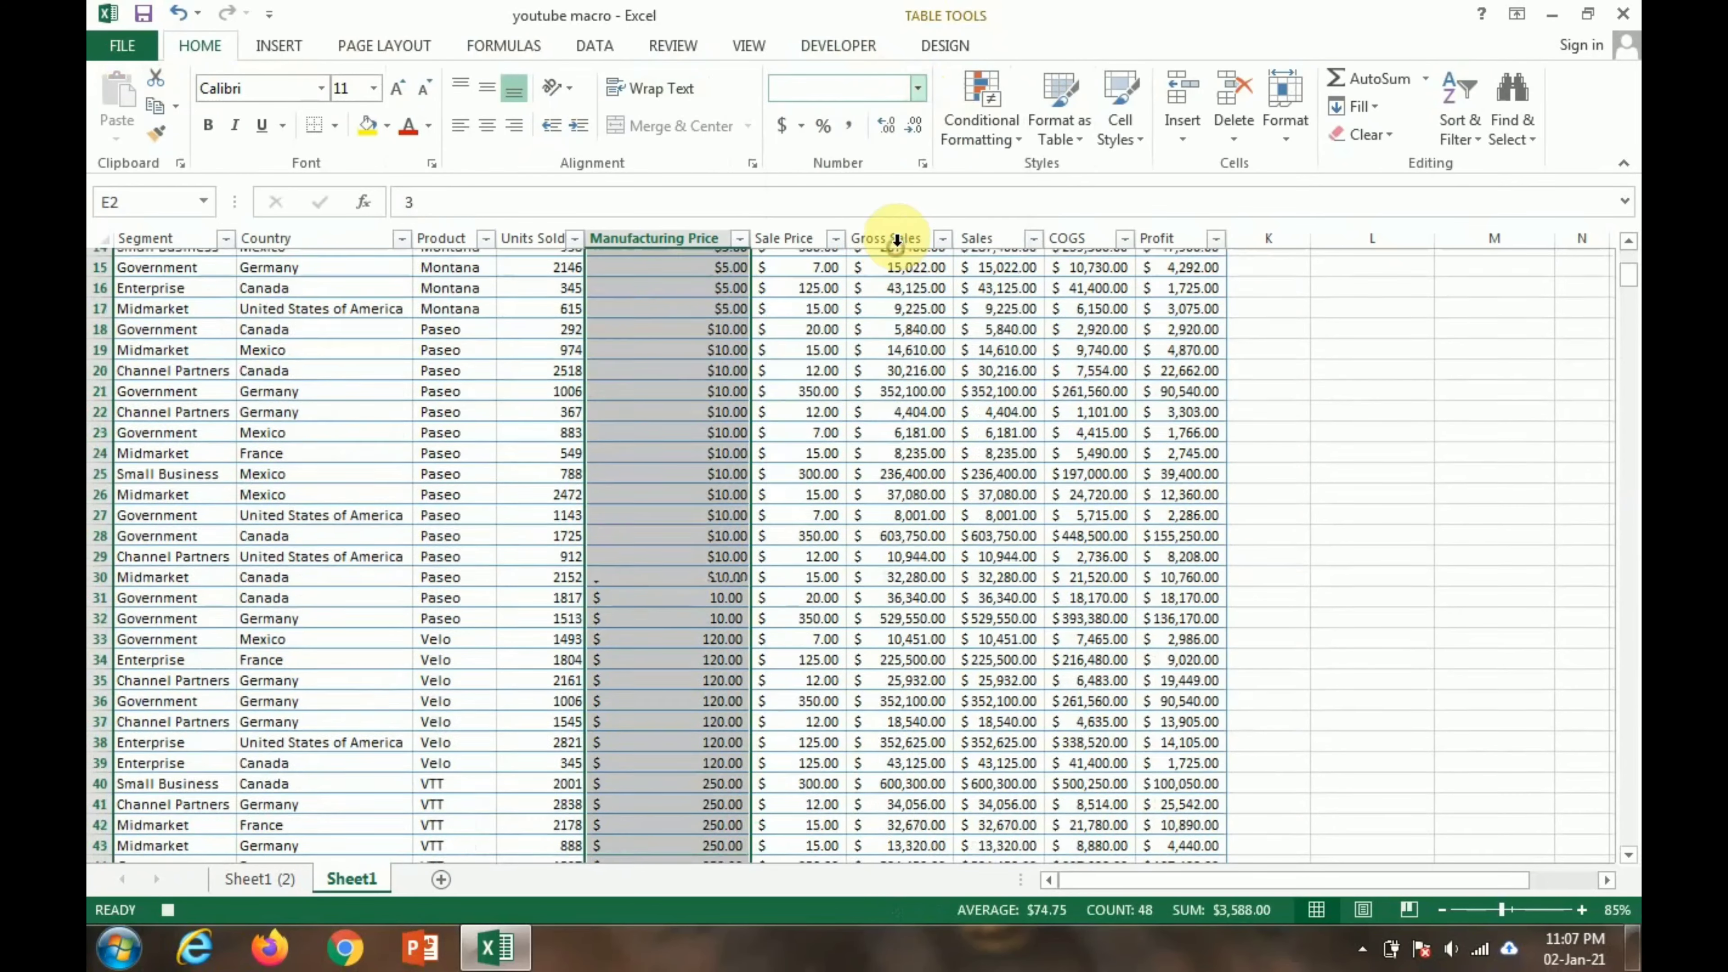
# Format all values in the Sale Price through Profit columns as Currency.
pyautogui.click(808, 281)
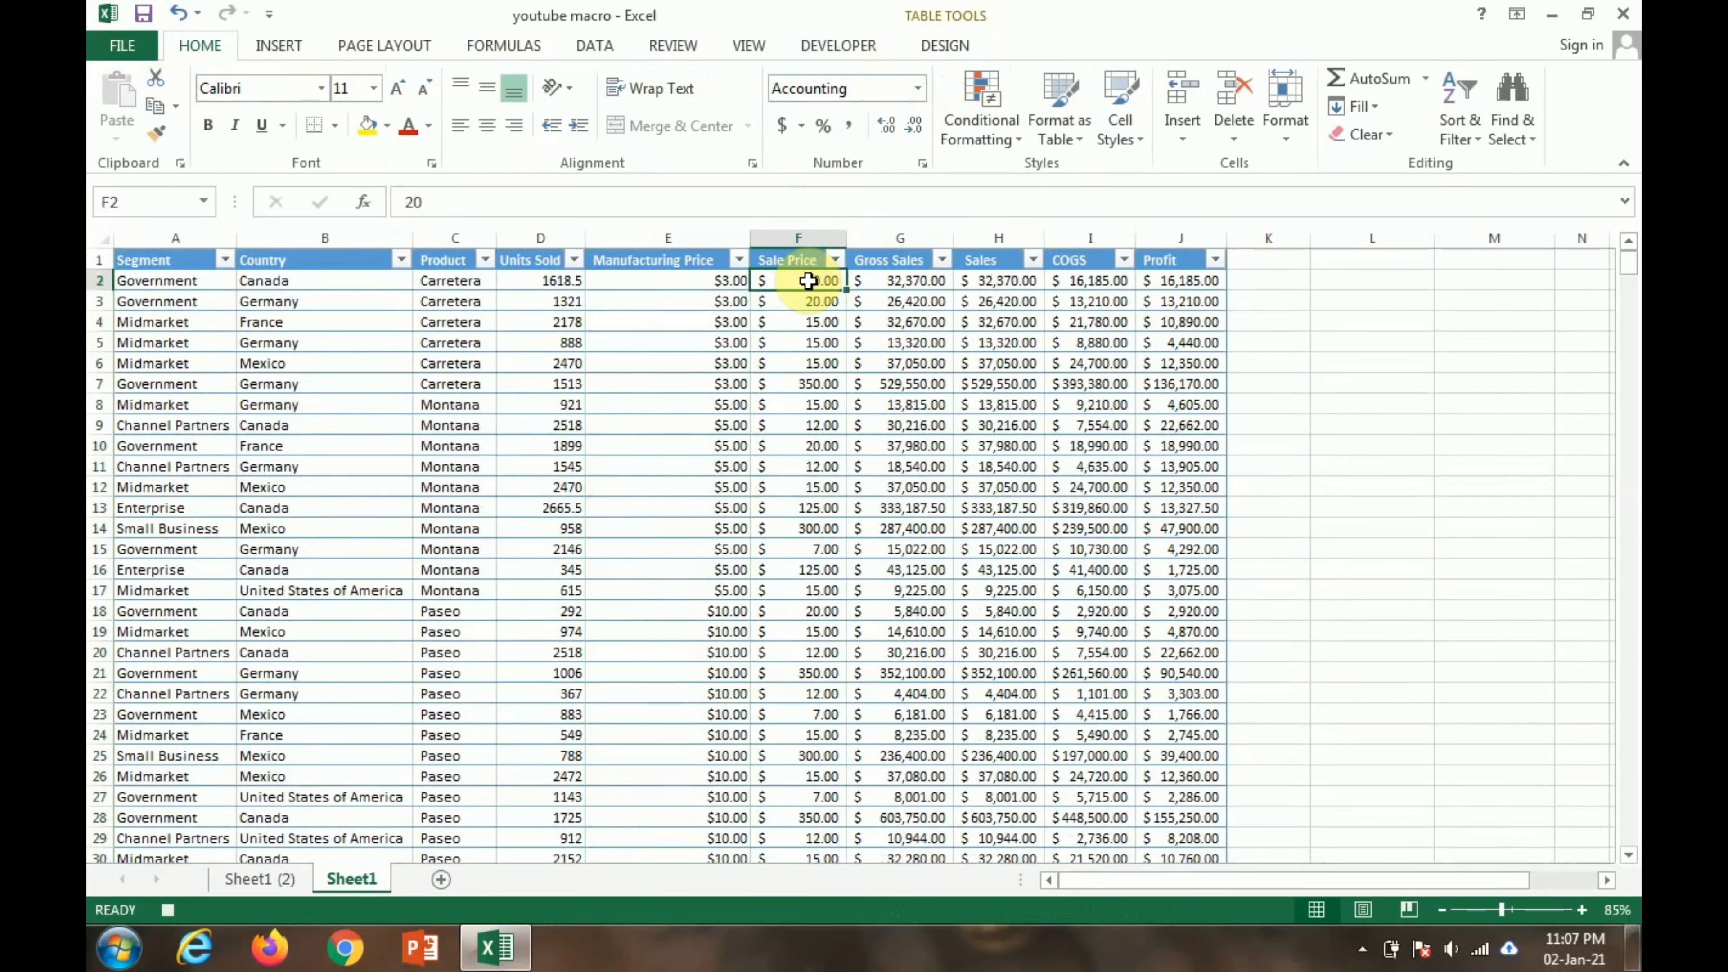
pyautogui.hotkey('ctrl', 'shift', 'Right')
pyautogui.hotkey('ctrl', 'shift', 'Down')
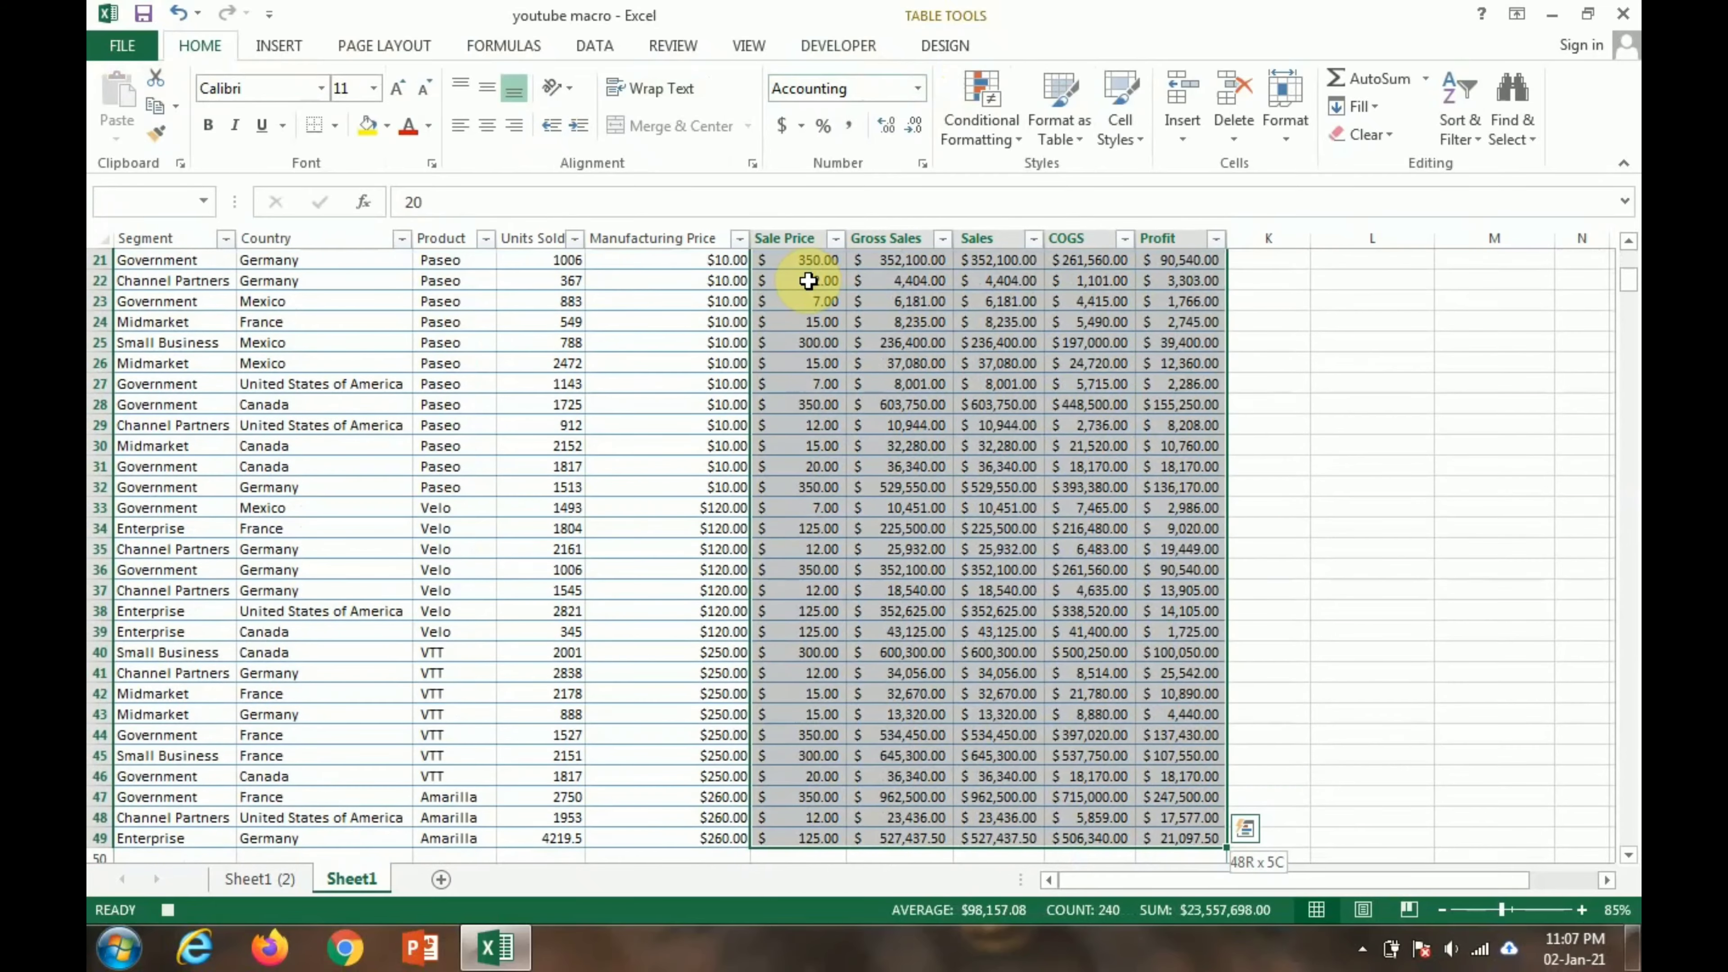
pyautogui.click(915, 87)
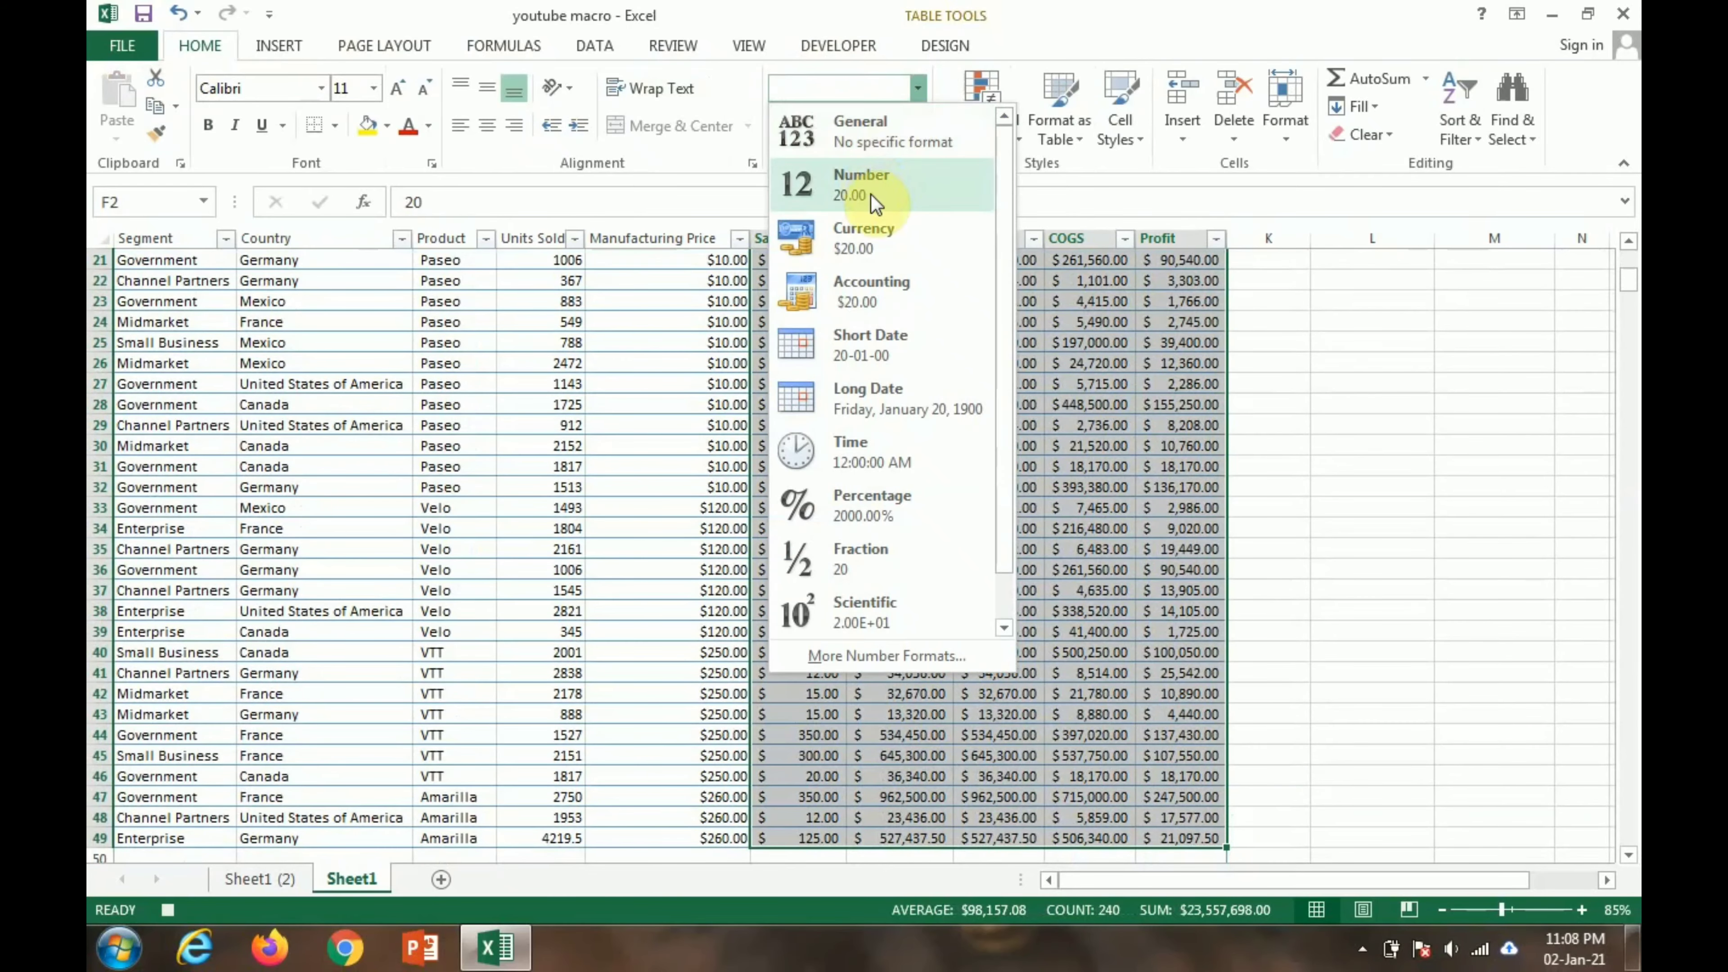
pyautogui.click(876, 245)
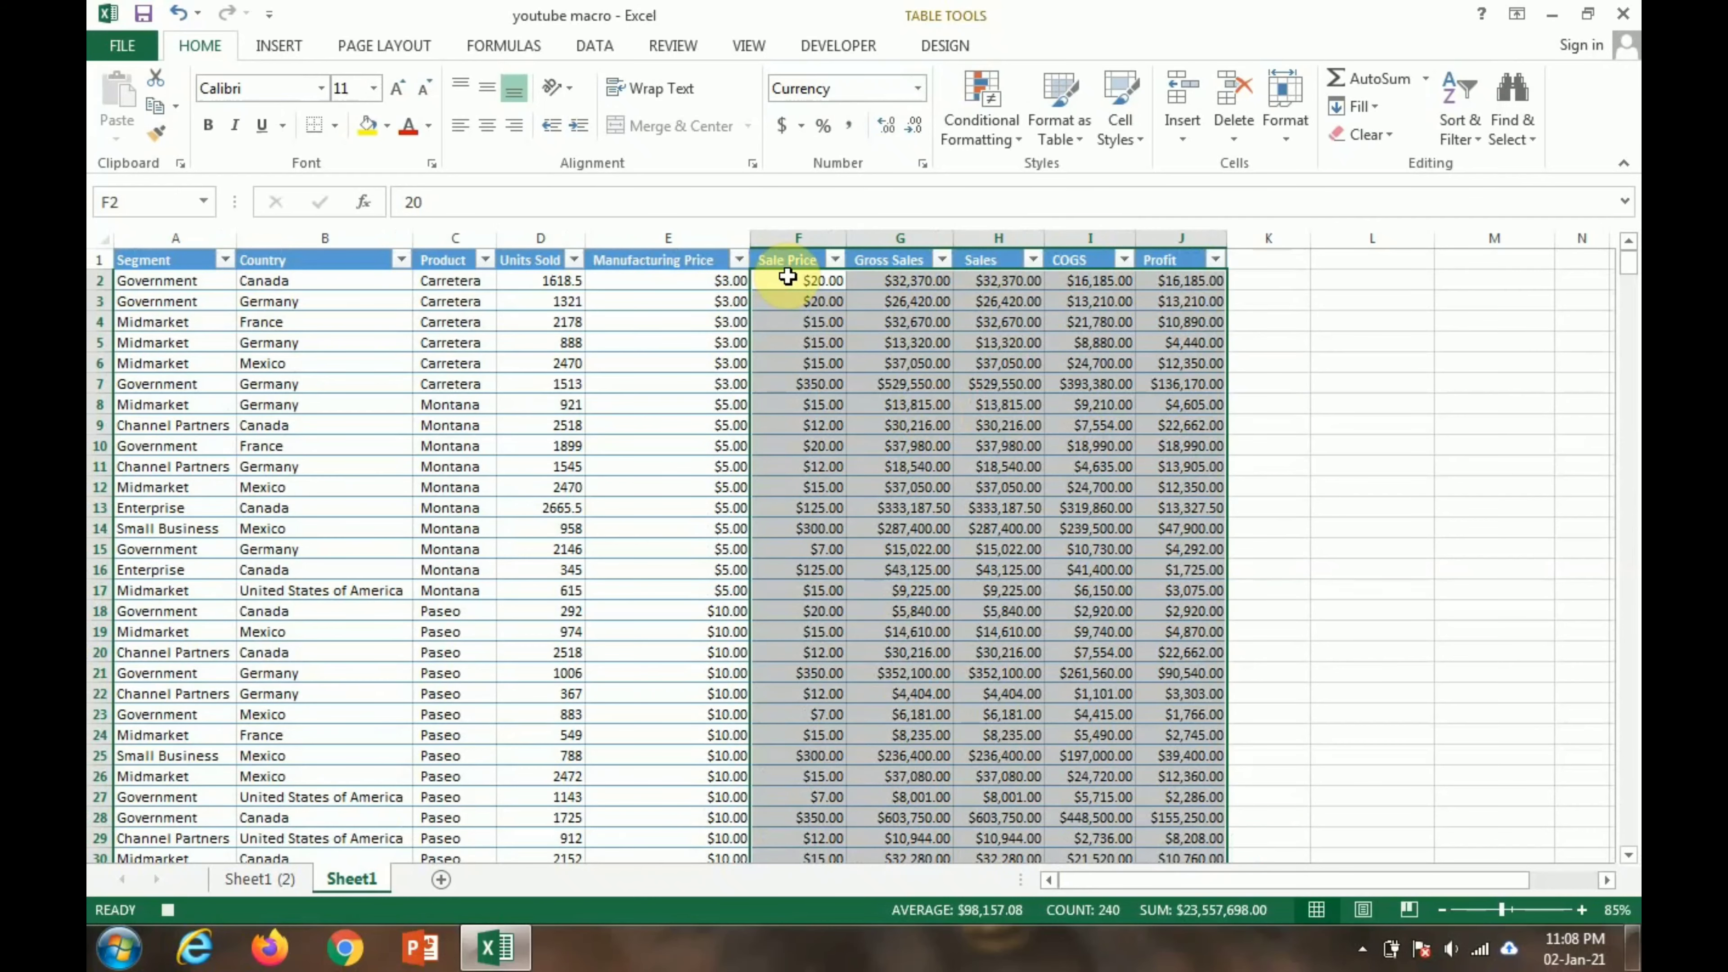
pyautogui.click(679, 278)
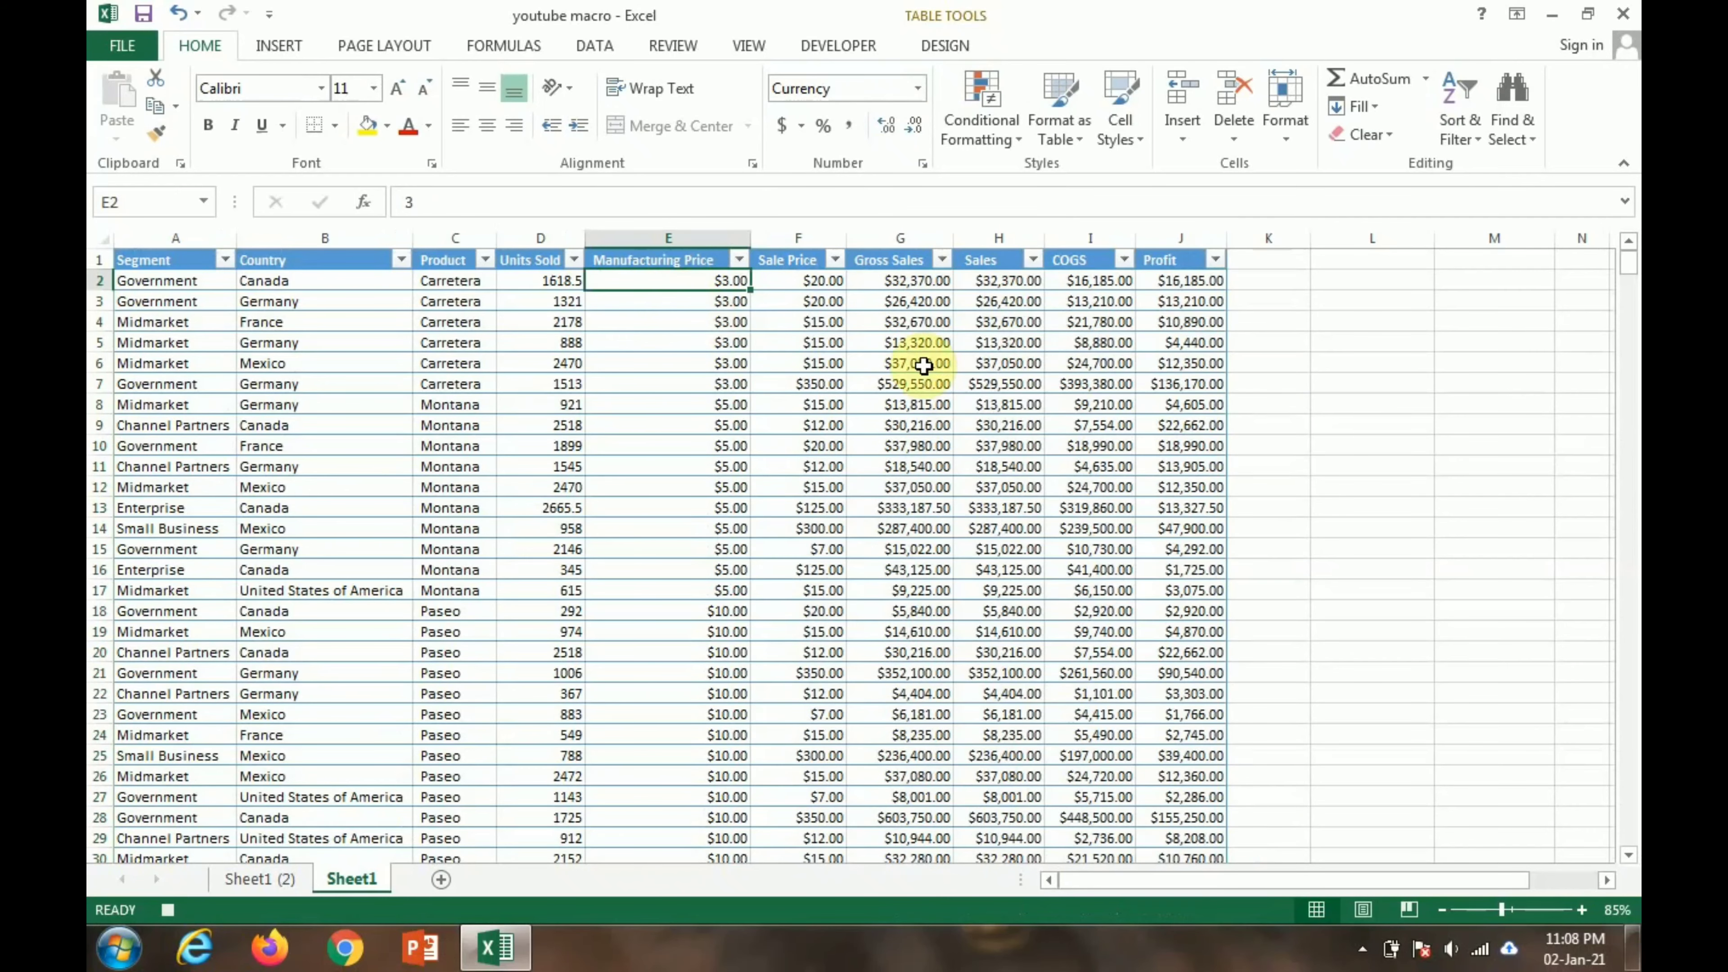
# Set all data rows below the header, from A2 to the end of the table, to bold Adobe Garamond Pro at size 14.
pyautogui.click(156, 282)
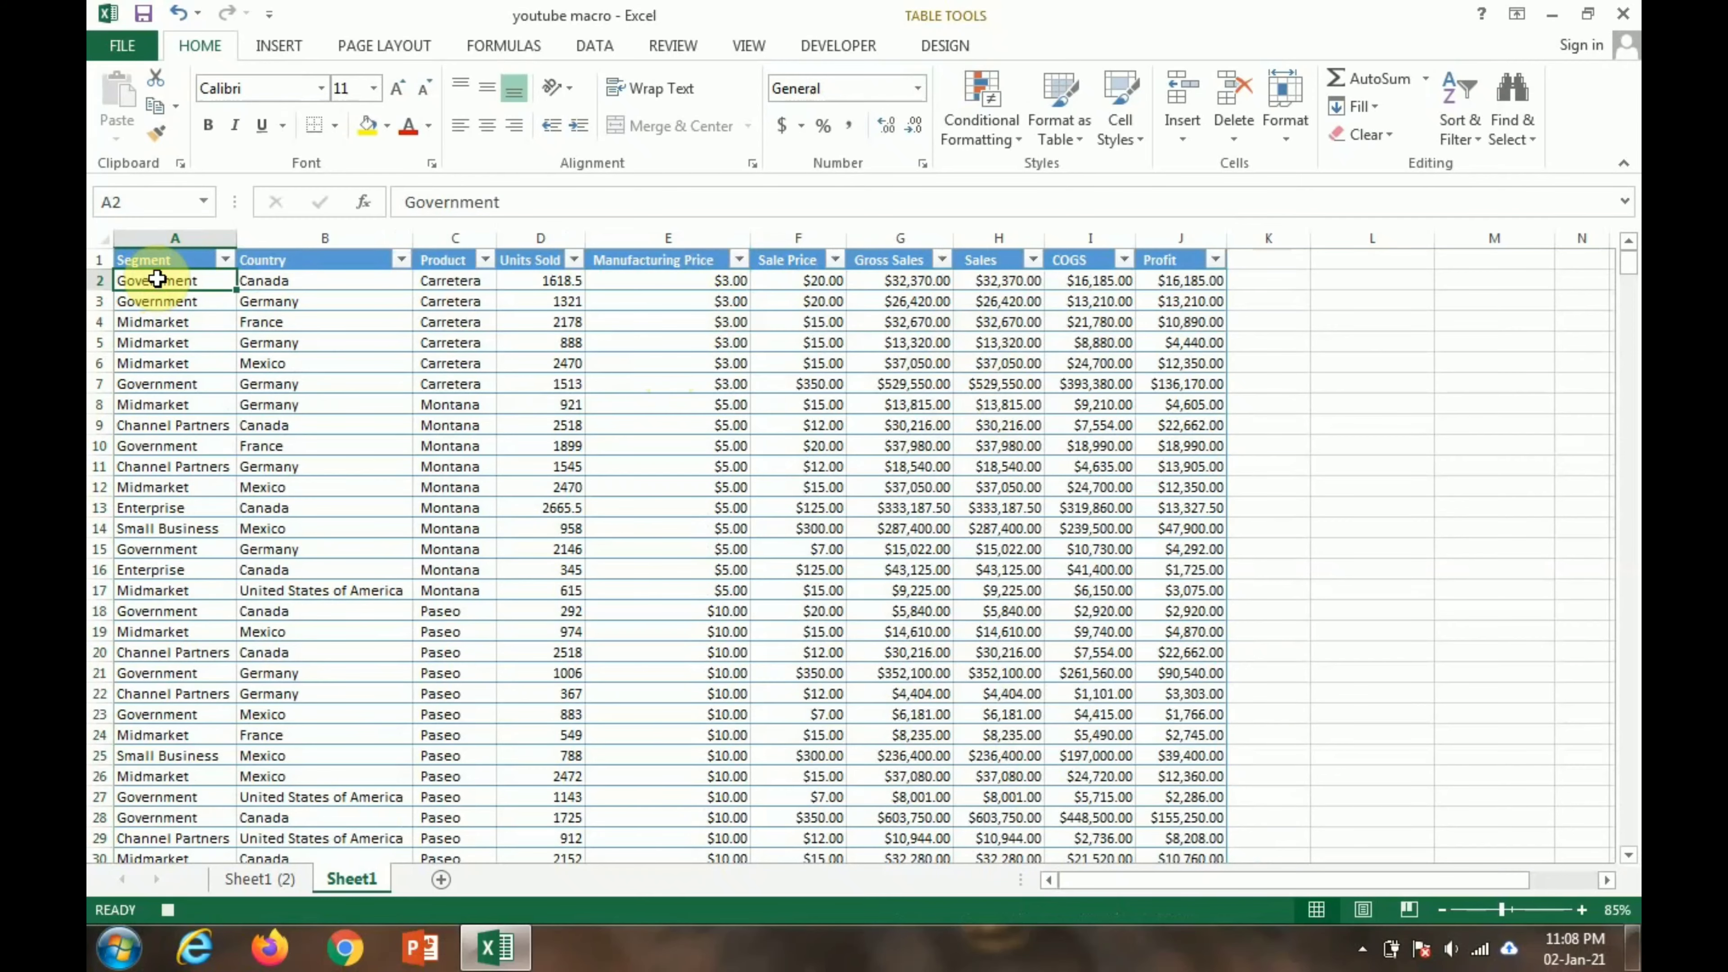
pyautogui.hotkey('ctrl', 'shift', 'Right')
pyautogui.hotkey('ctrl', 'shift', 'Down')
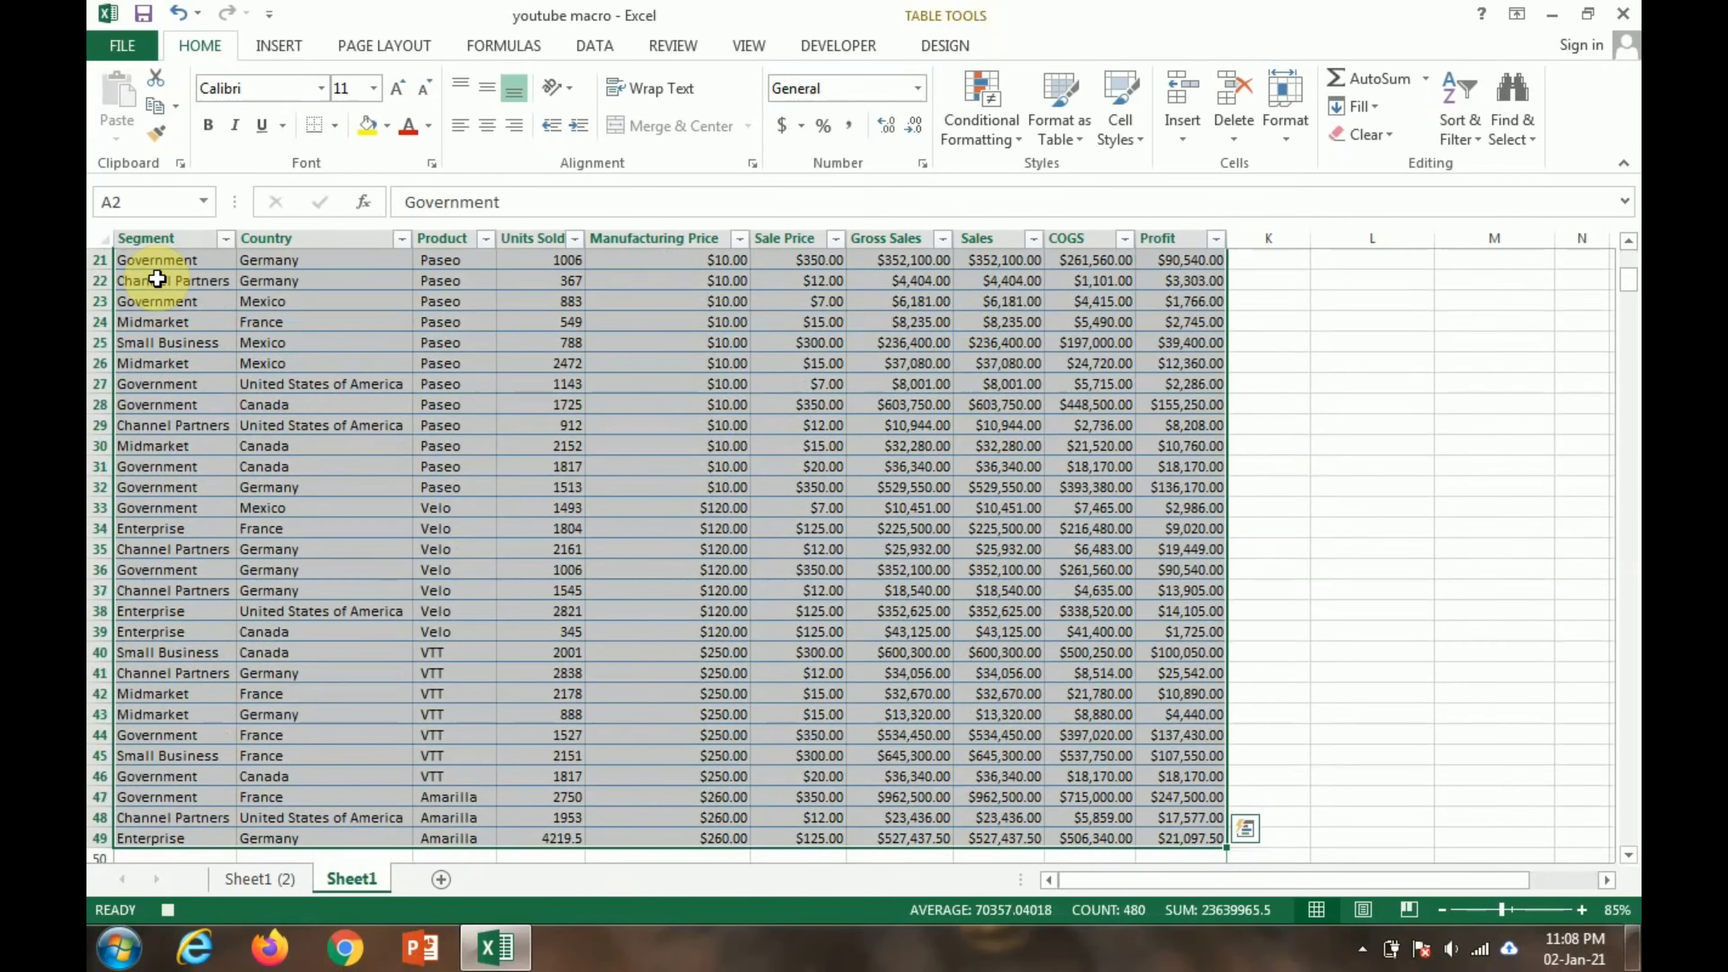
pyautogui.click(320, 89)
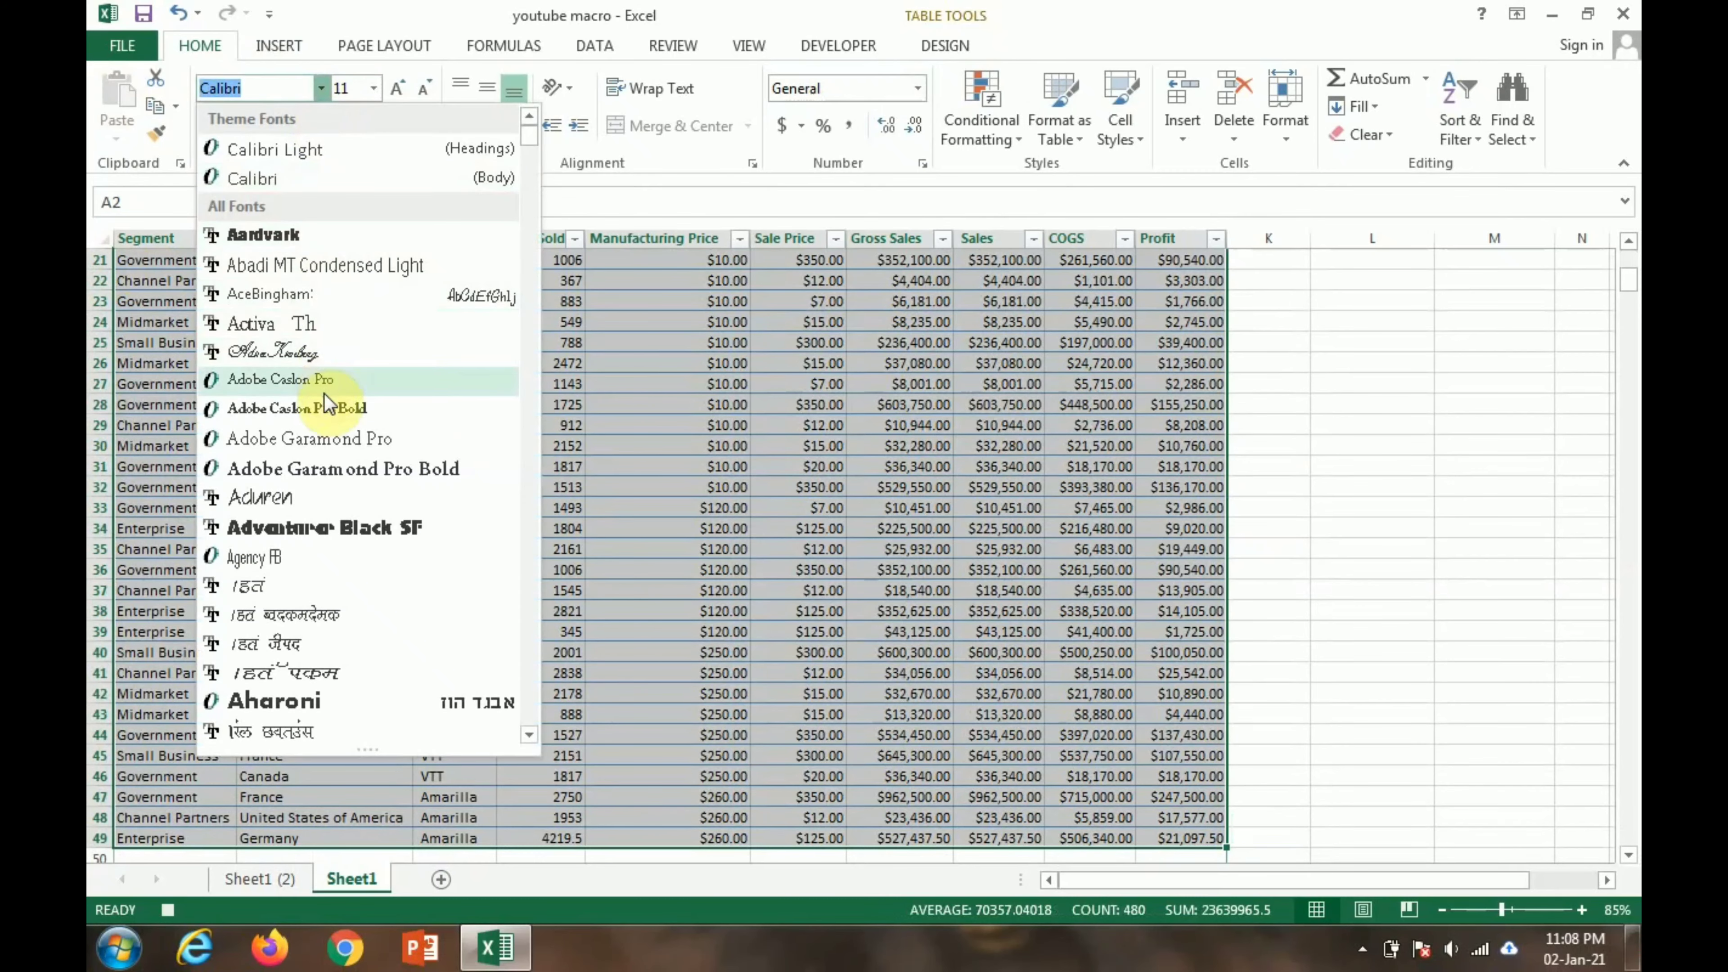
pyautogui.click(329, 434)
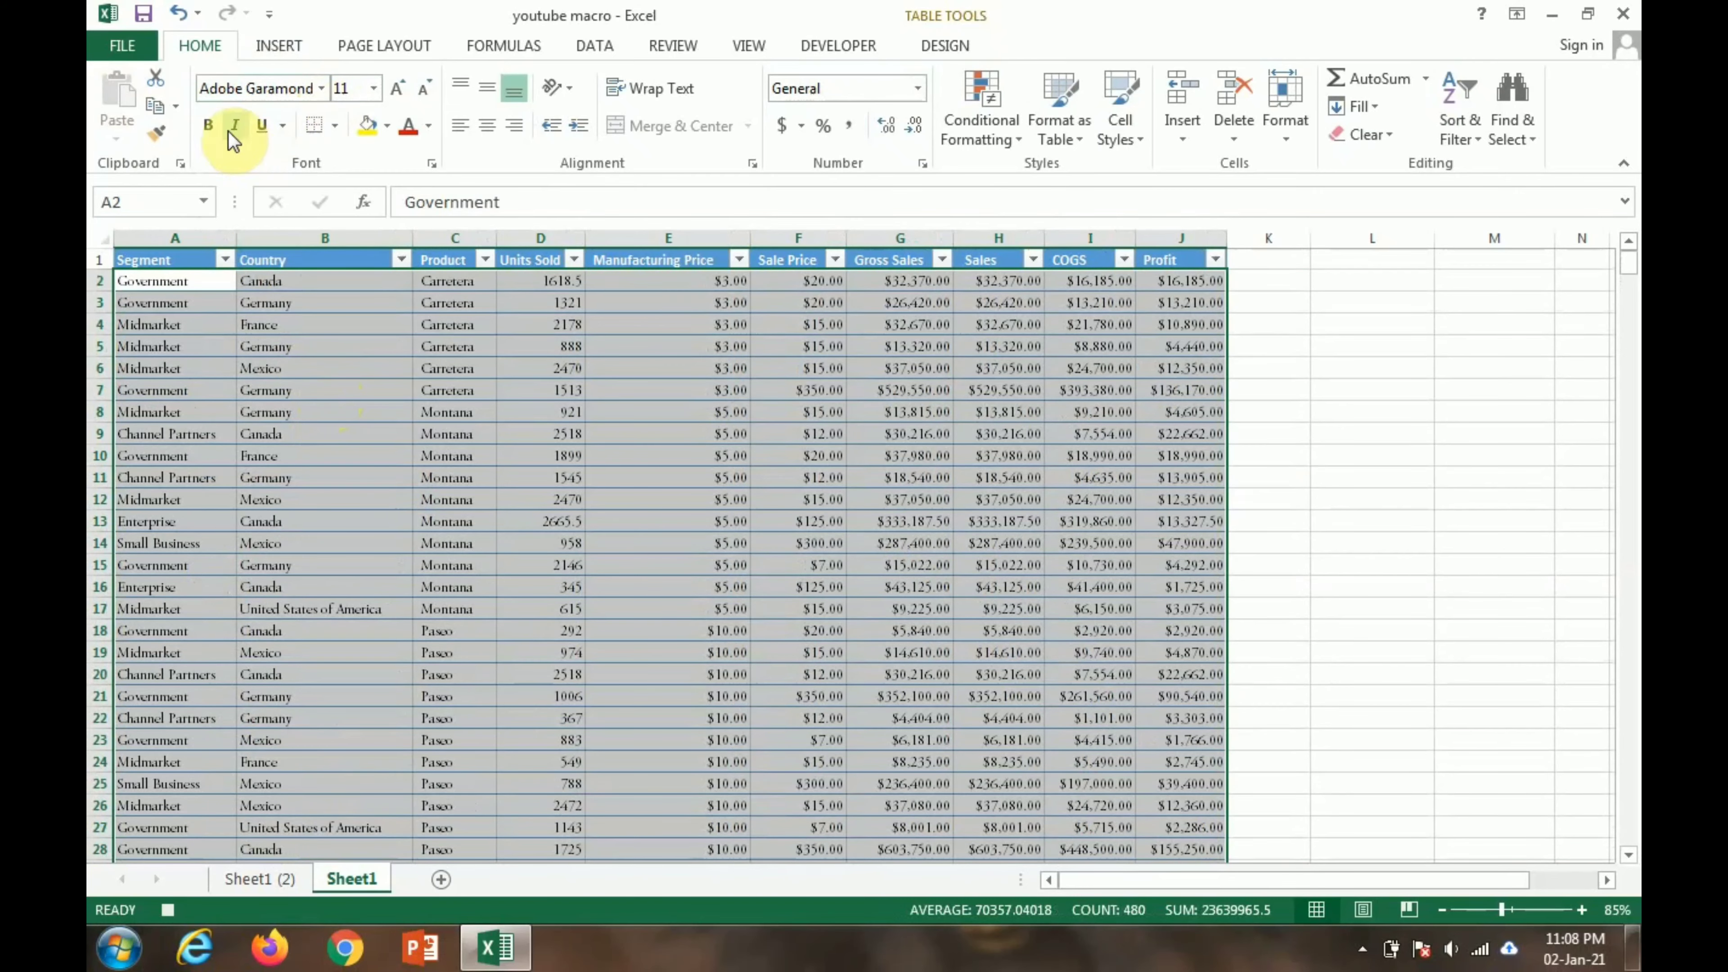
pyautogui.click(208, 124)
pyautogui.click(398, 97)
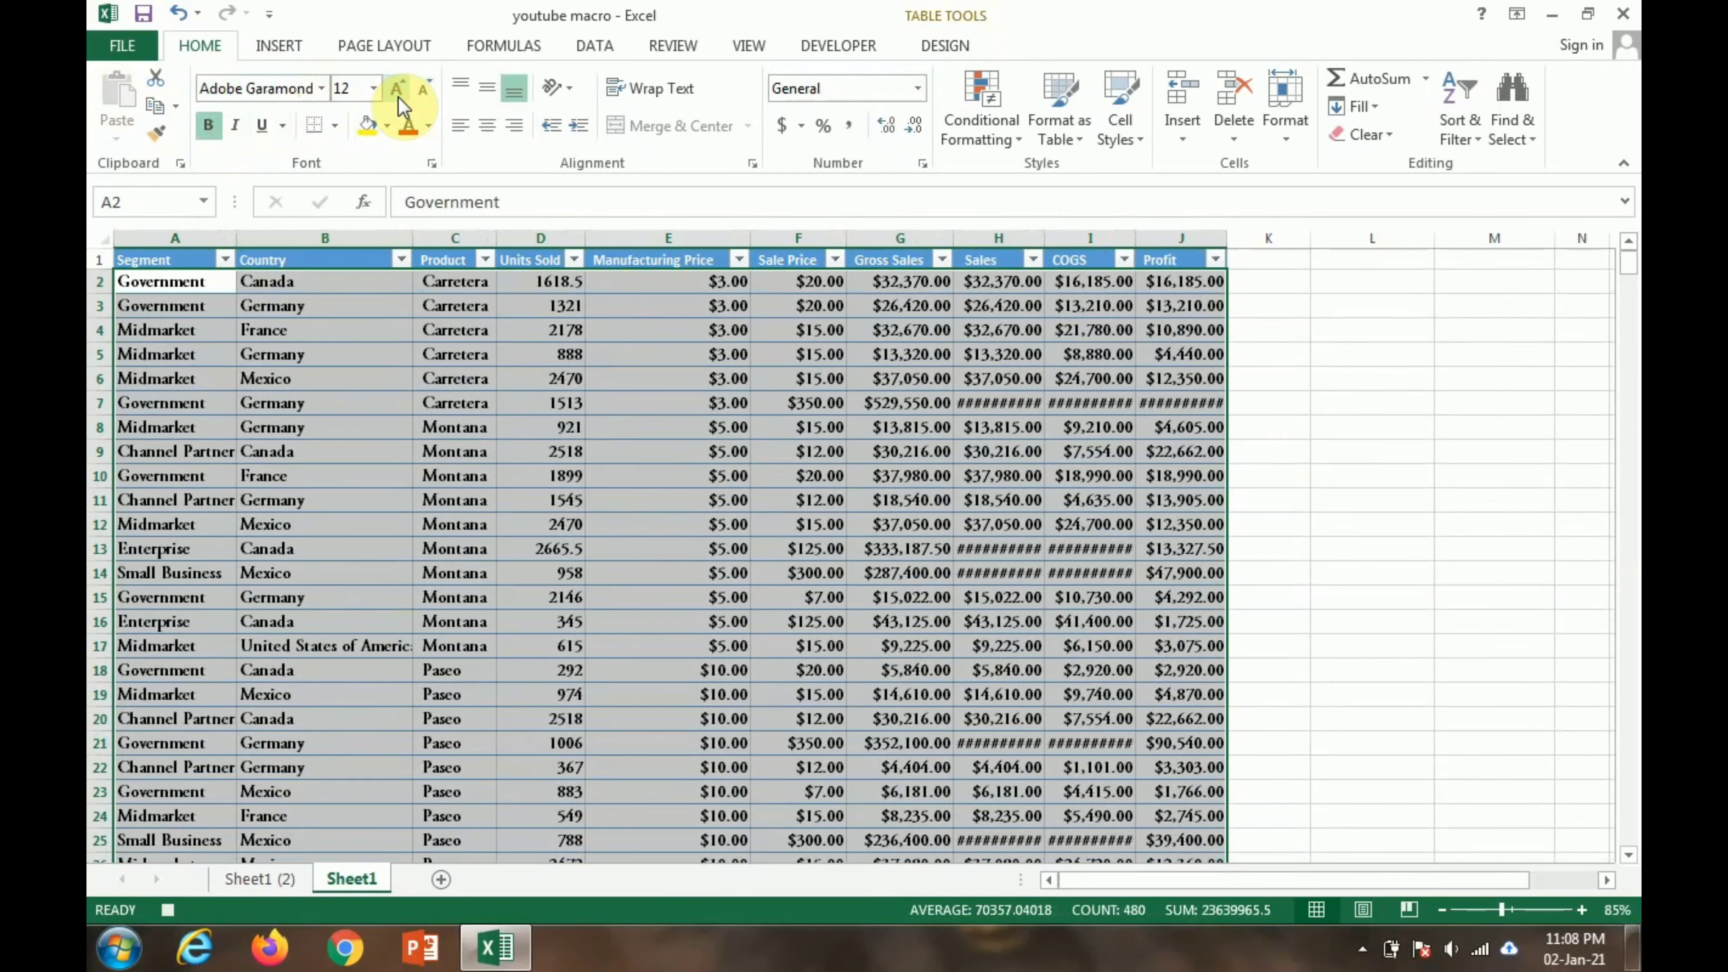
pyautogui.click(398, 98)
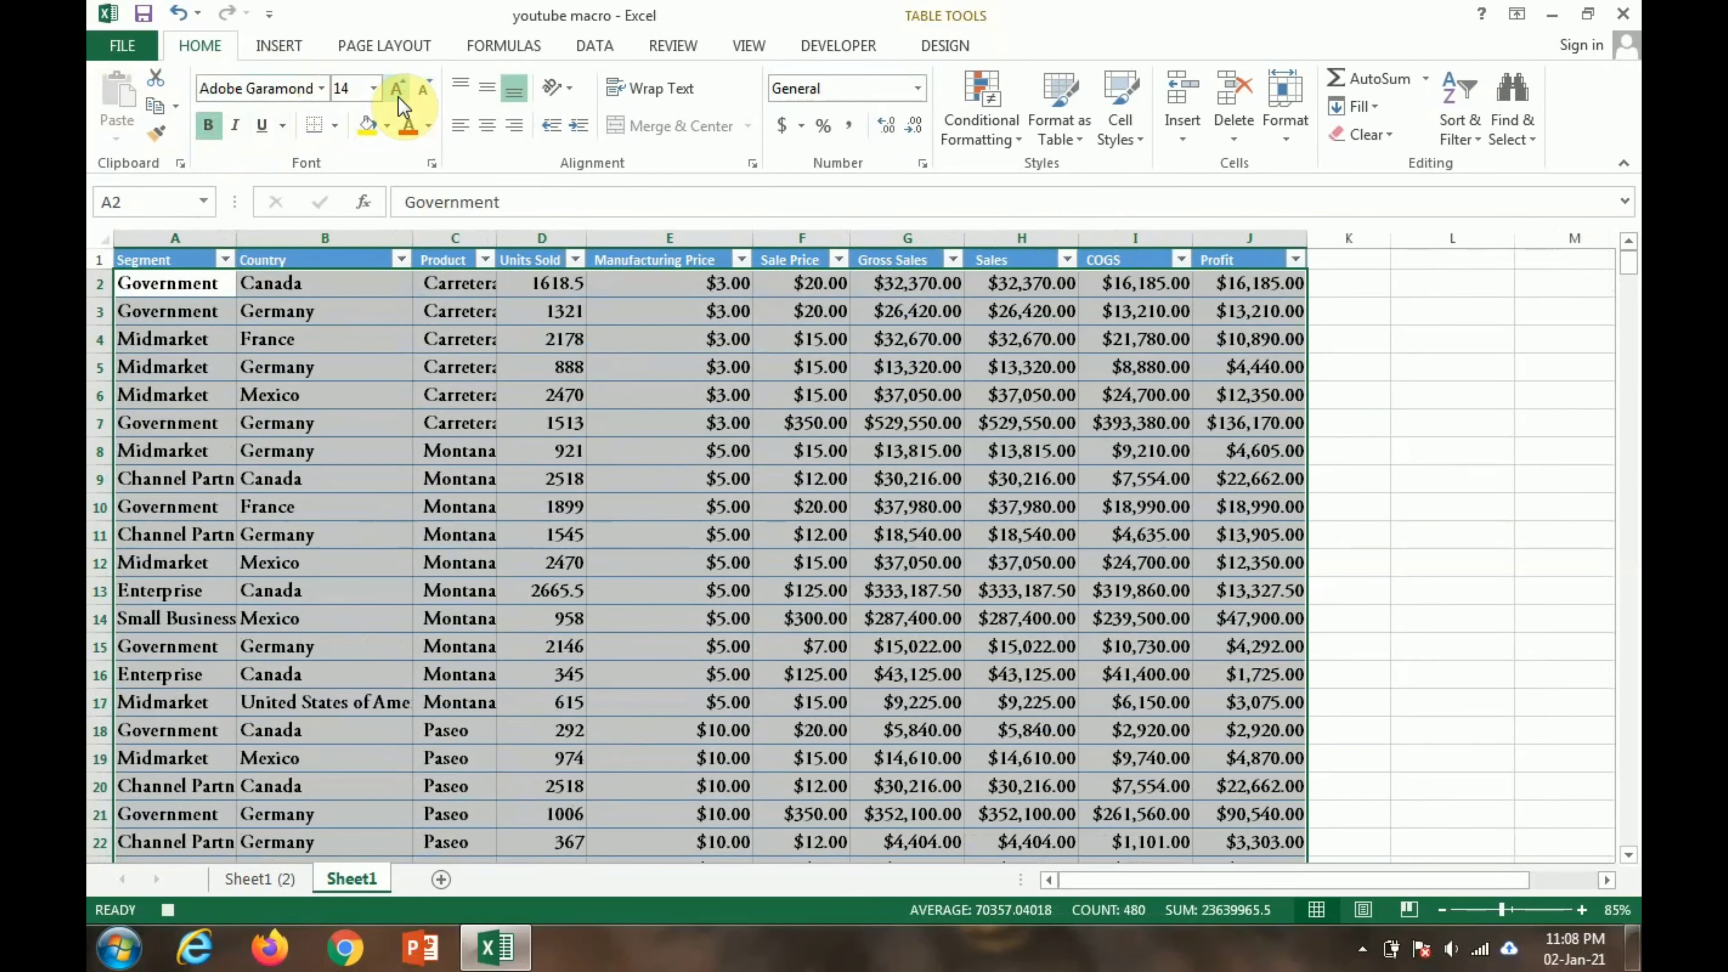
# Autofit every column width on Sheet1 to the enlarged text.
pyautogui.click(104, 236)
pyautogui.doubleClick(236, 238)
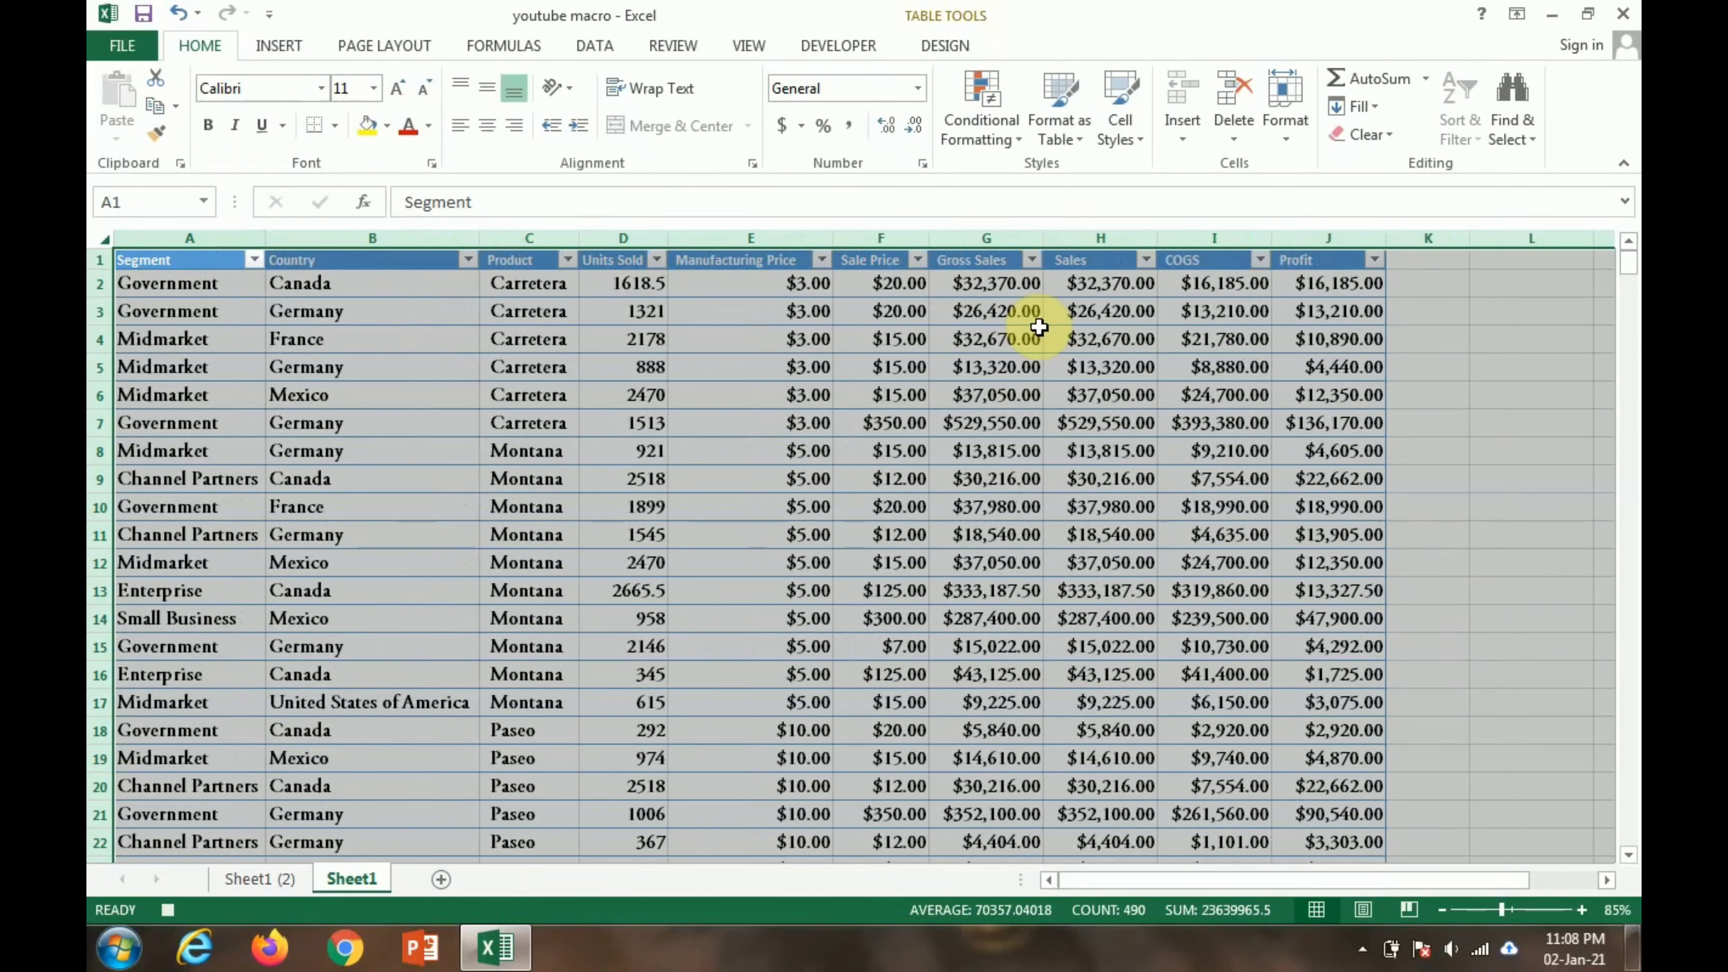
pyautogui.click(815, 319)
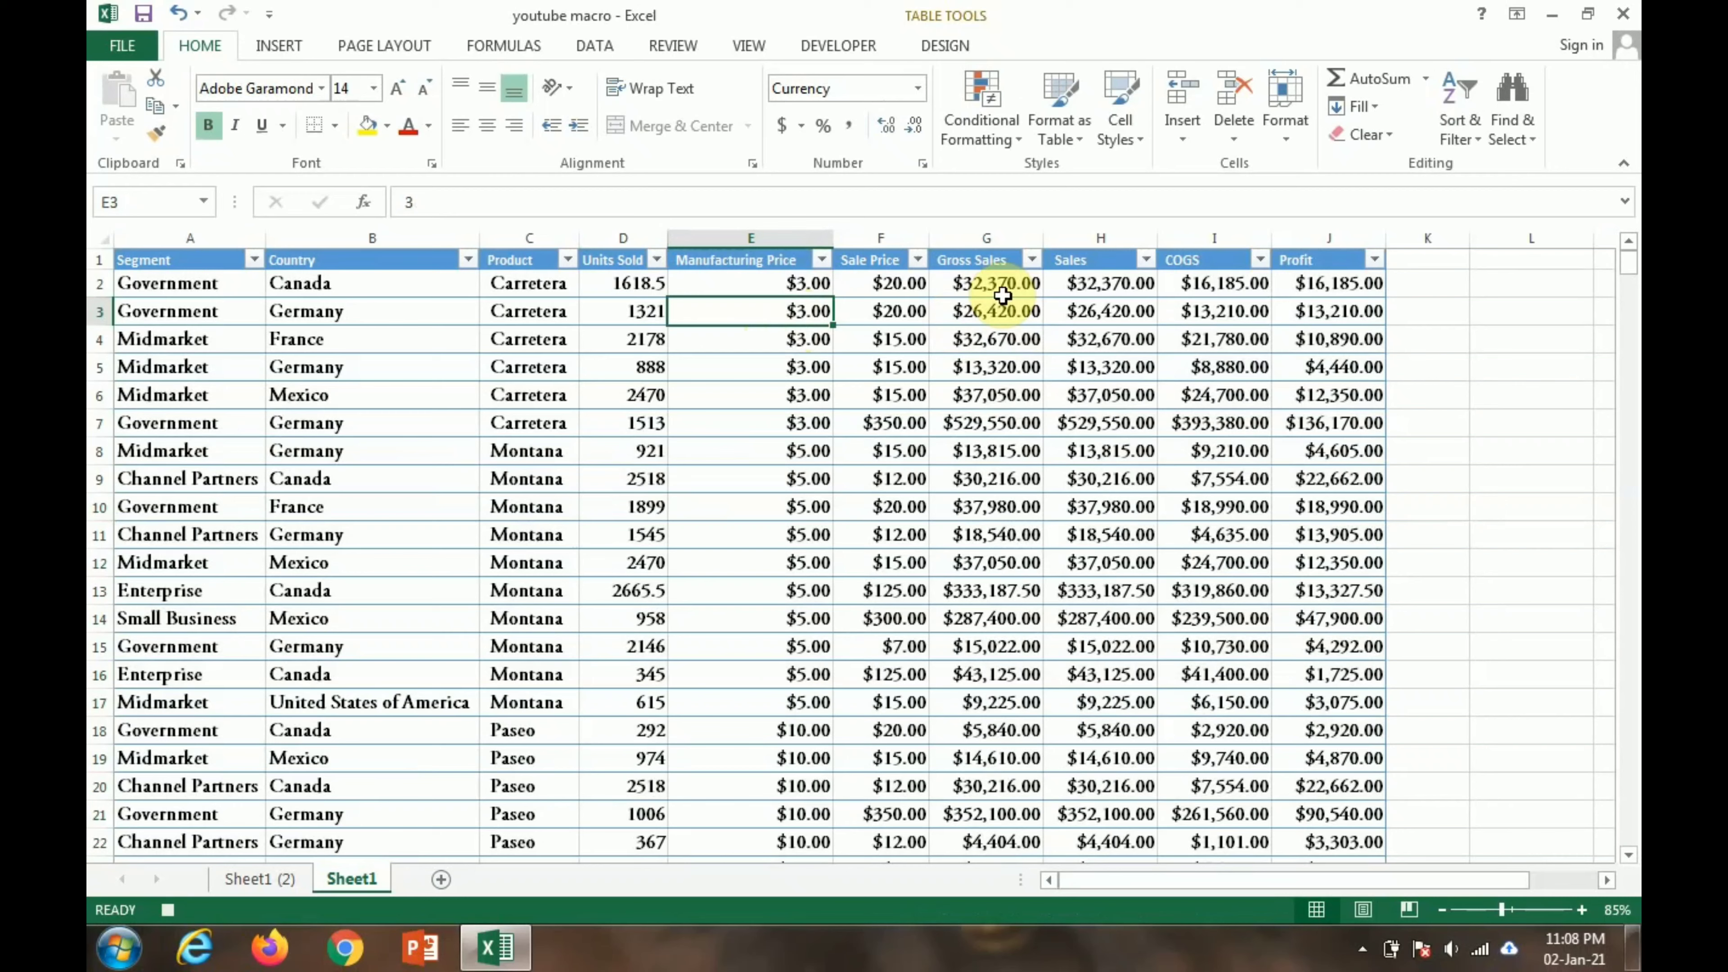
# Add a Greater Than conditional formatting rule to the Profit values for amounts above $100000, using Light Red Fill with Dark Red Text.
pyautogui.click(1349, 281)
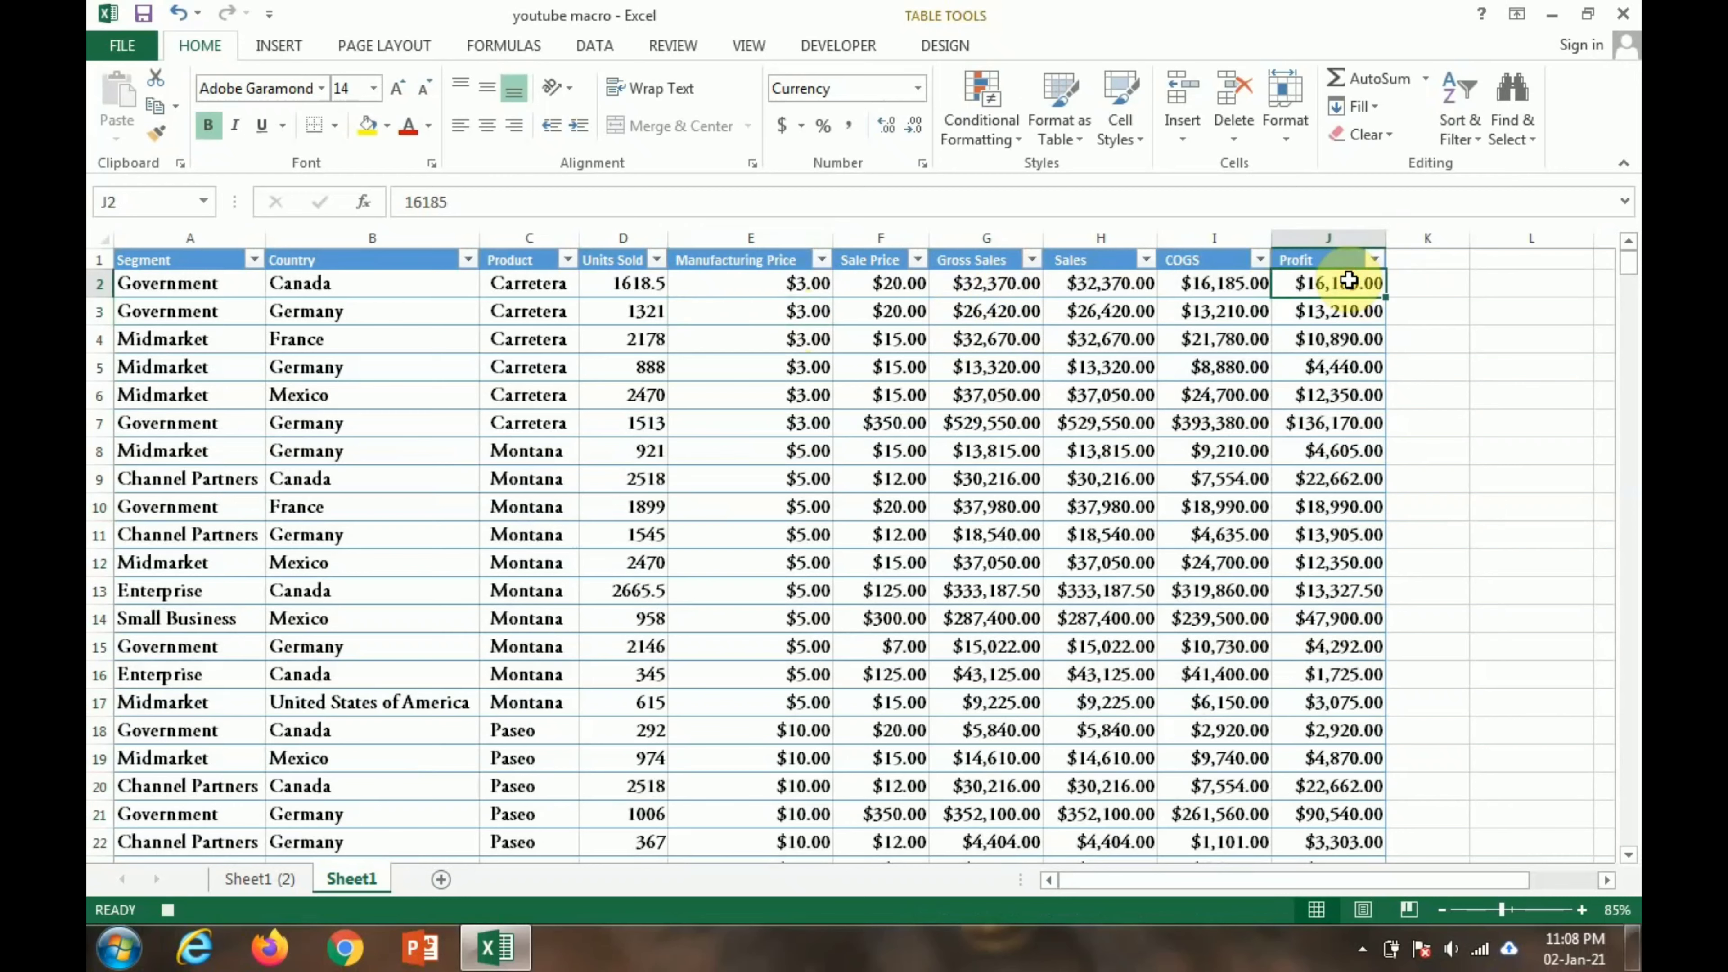
pyautogui.hotkey('ctrl', 'shift', 'Down')
pyautogui.click(1013, 134)
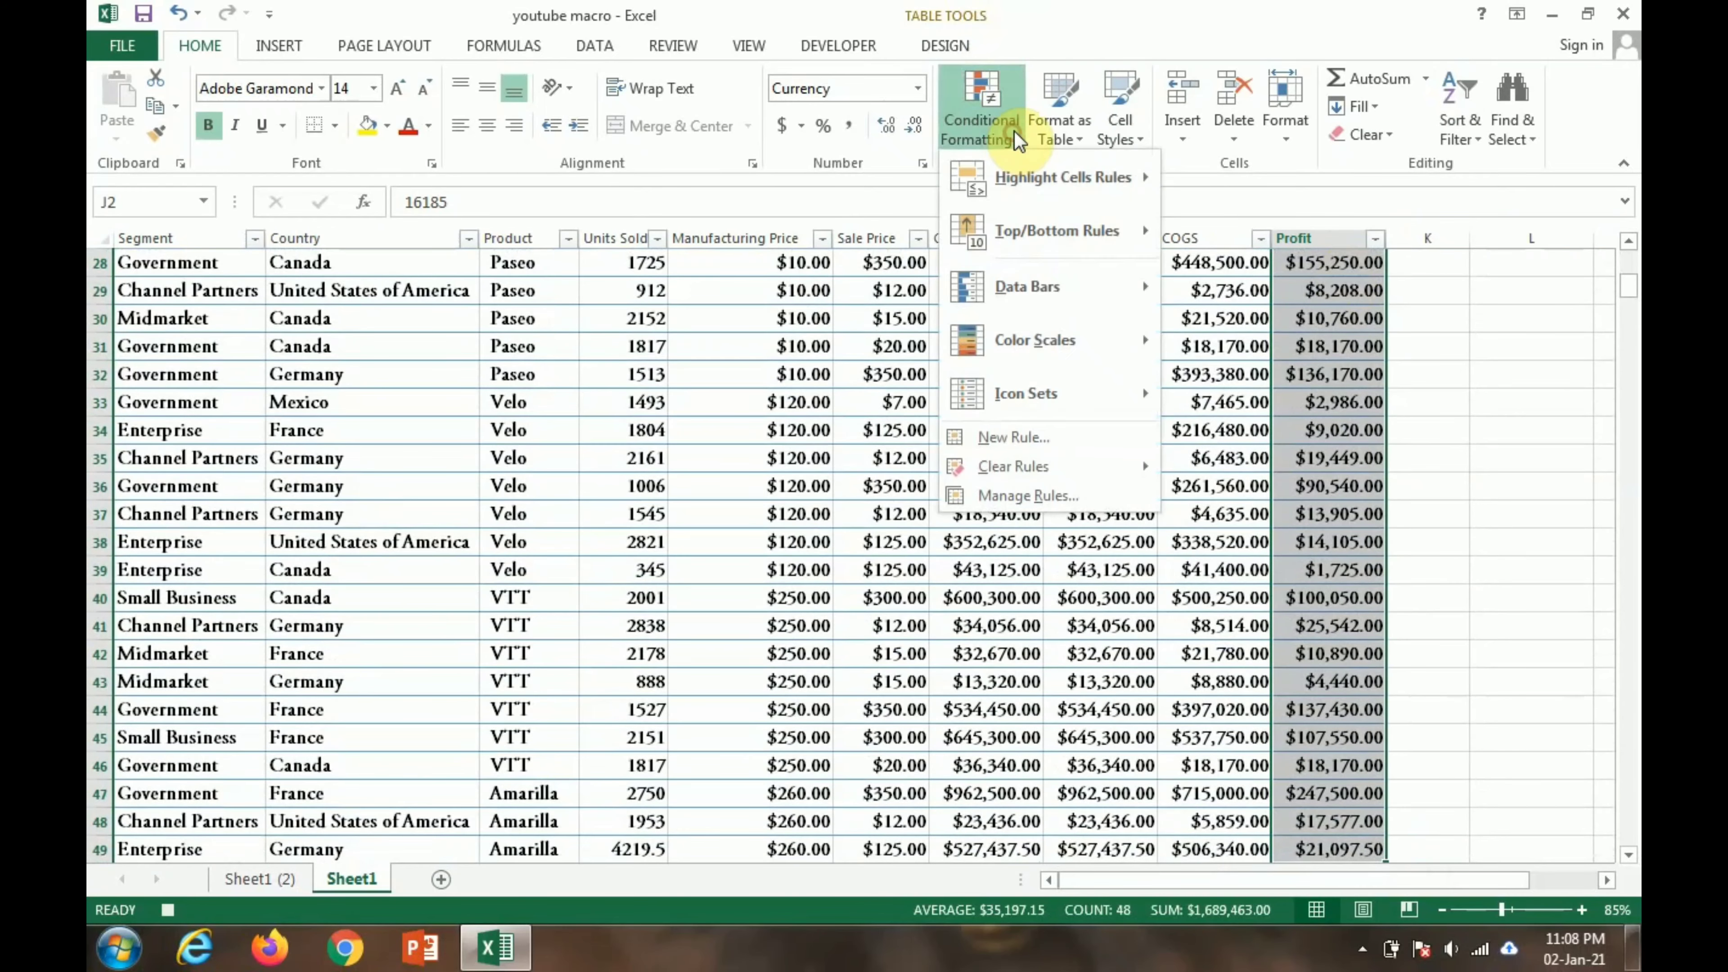
pyautogui.moveTo(1102, 174)
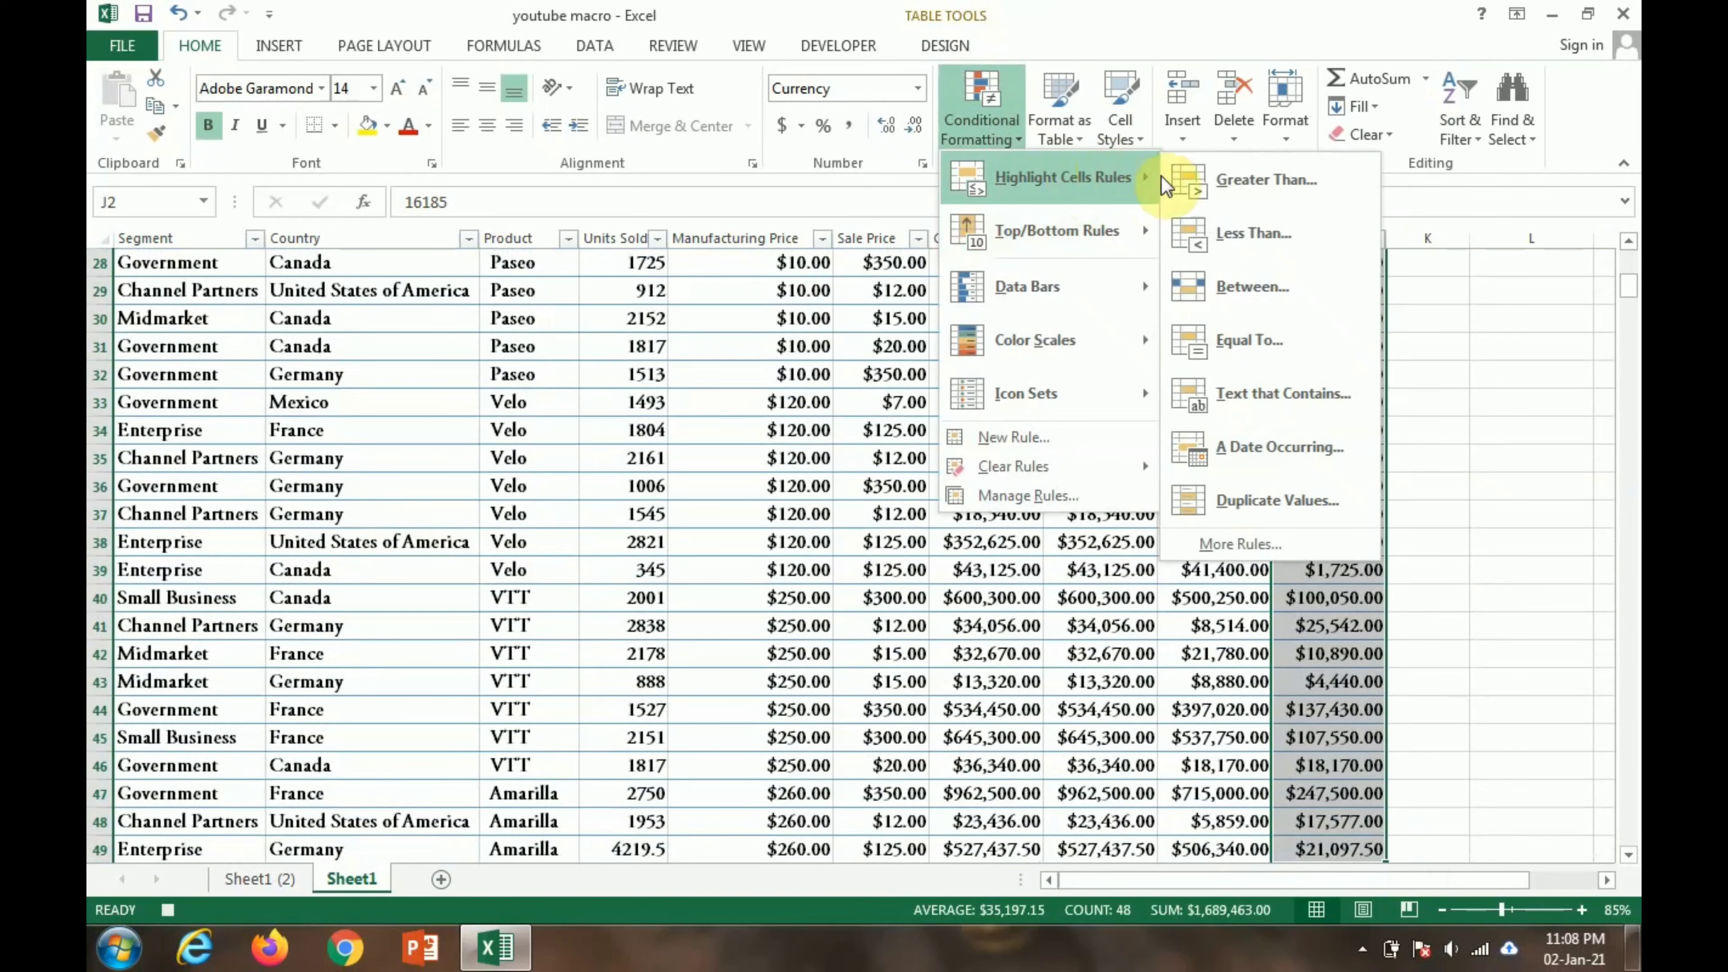
pyautogui.click(1232, 179)
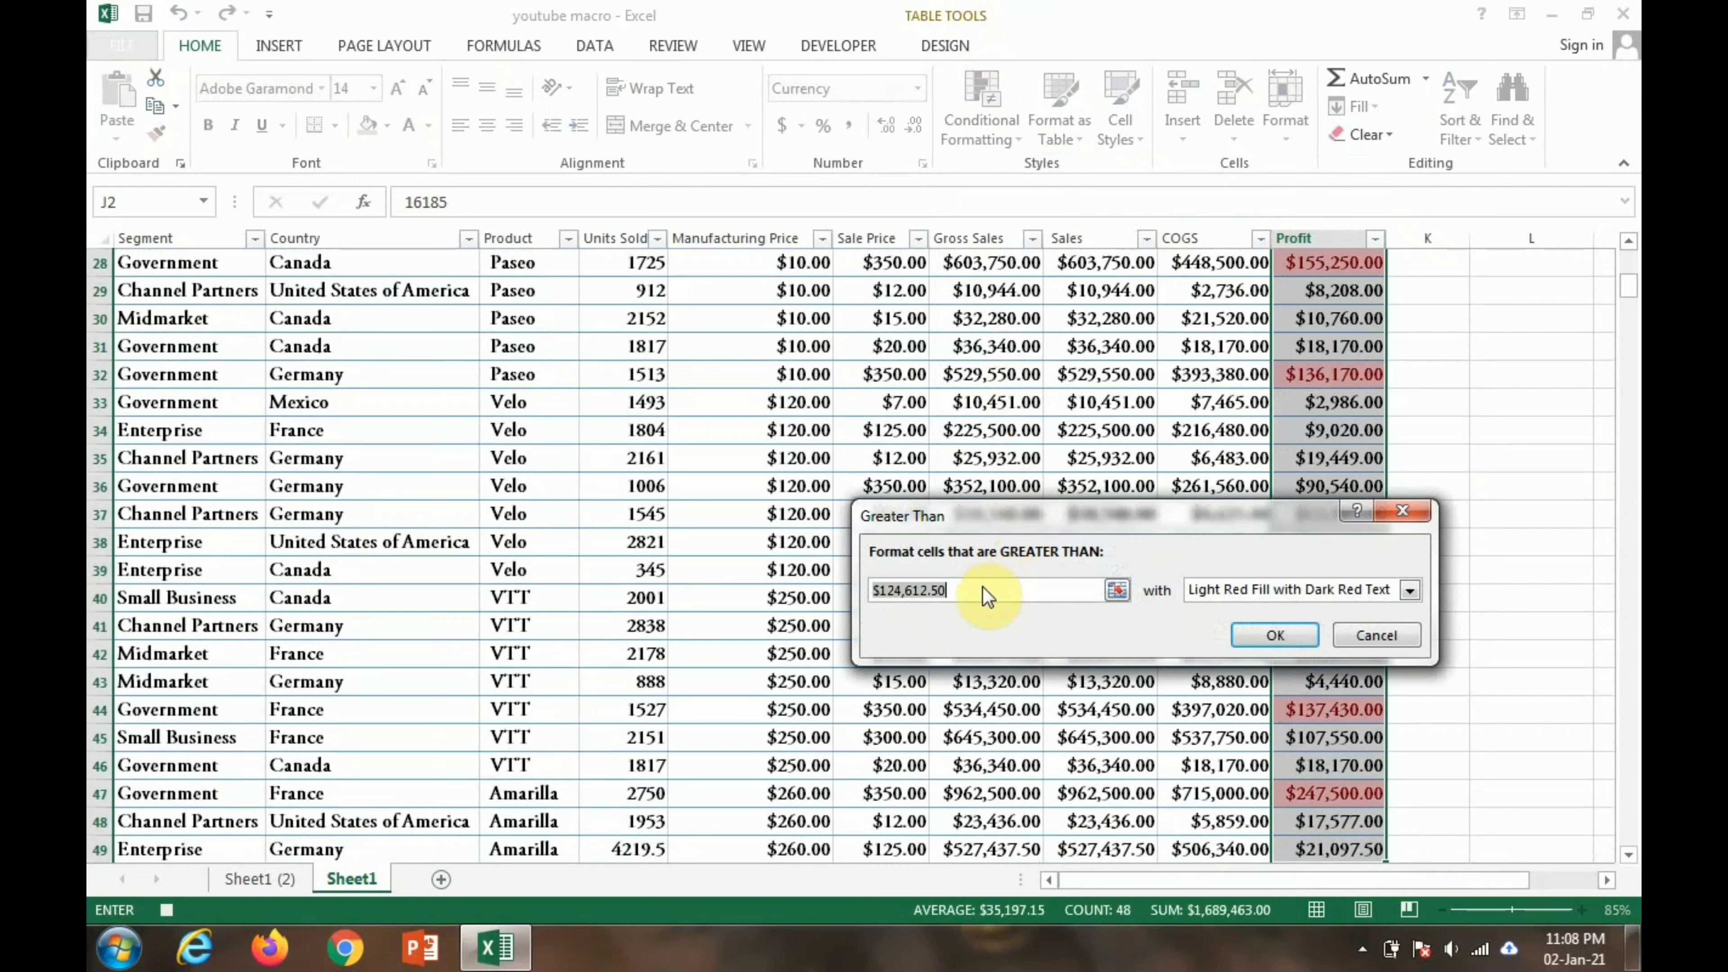
pyautogui.click(987, 592)
pyautogui.press('BackSpace')
pyautogui.press('BackSpace')
pyautogui.press('BackSpace')
pyautogui.press('BackSpace')
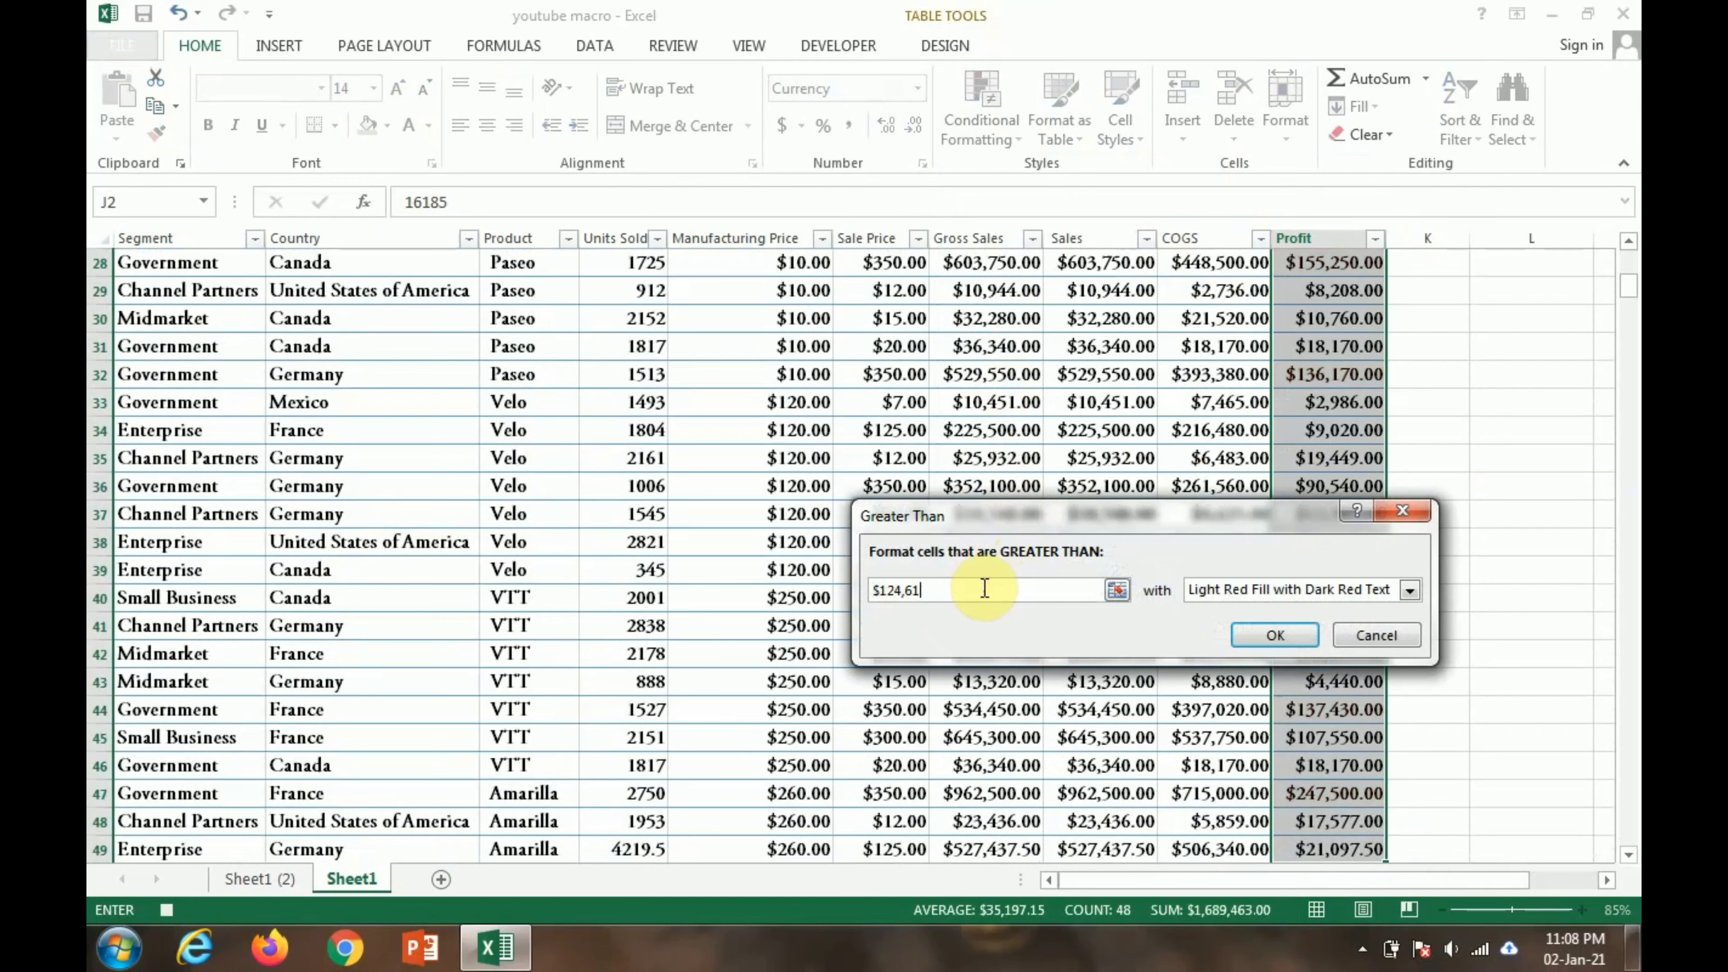
pyautogui.press('BackSpace')
pyautogui.press('BackSpace')
pyautogui.press('BackSpace')
pyautogui.press('BackSpace')
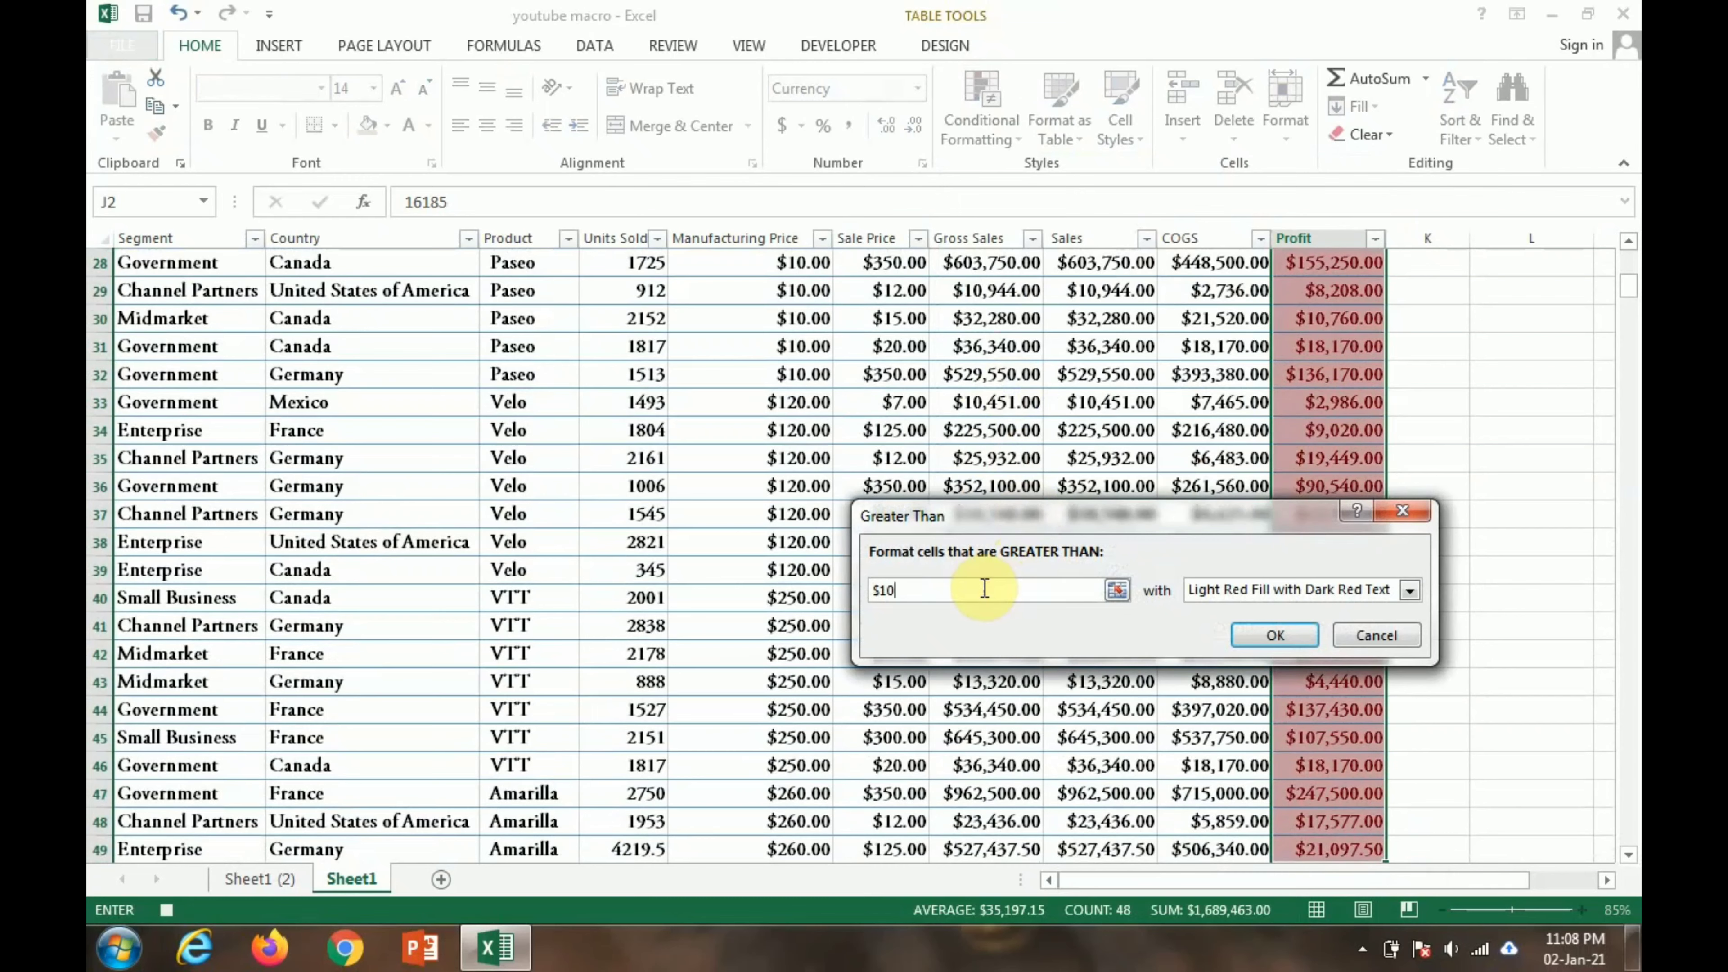
pyautogui.write('00000')
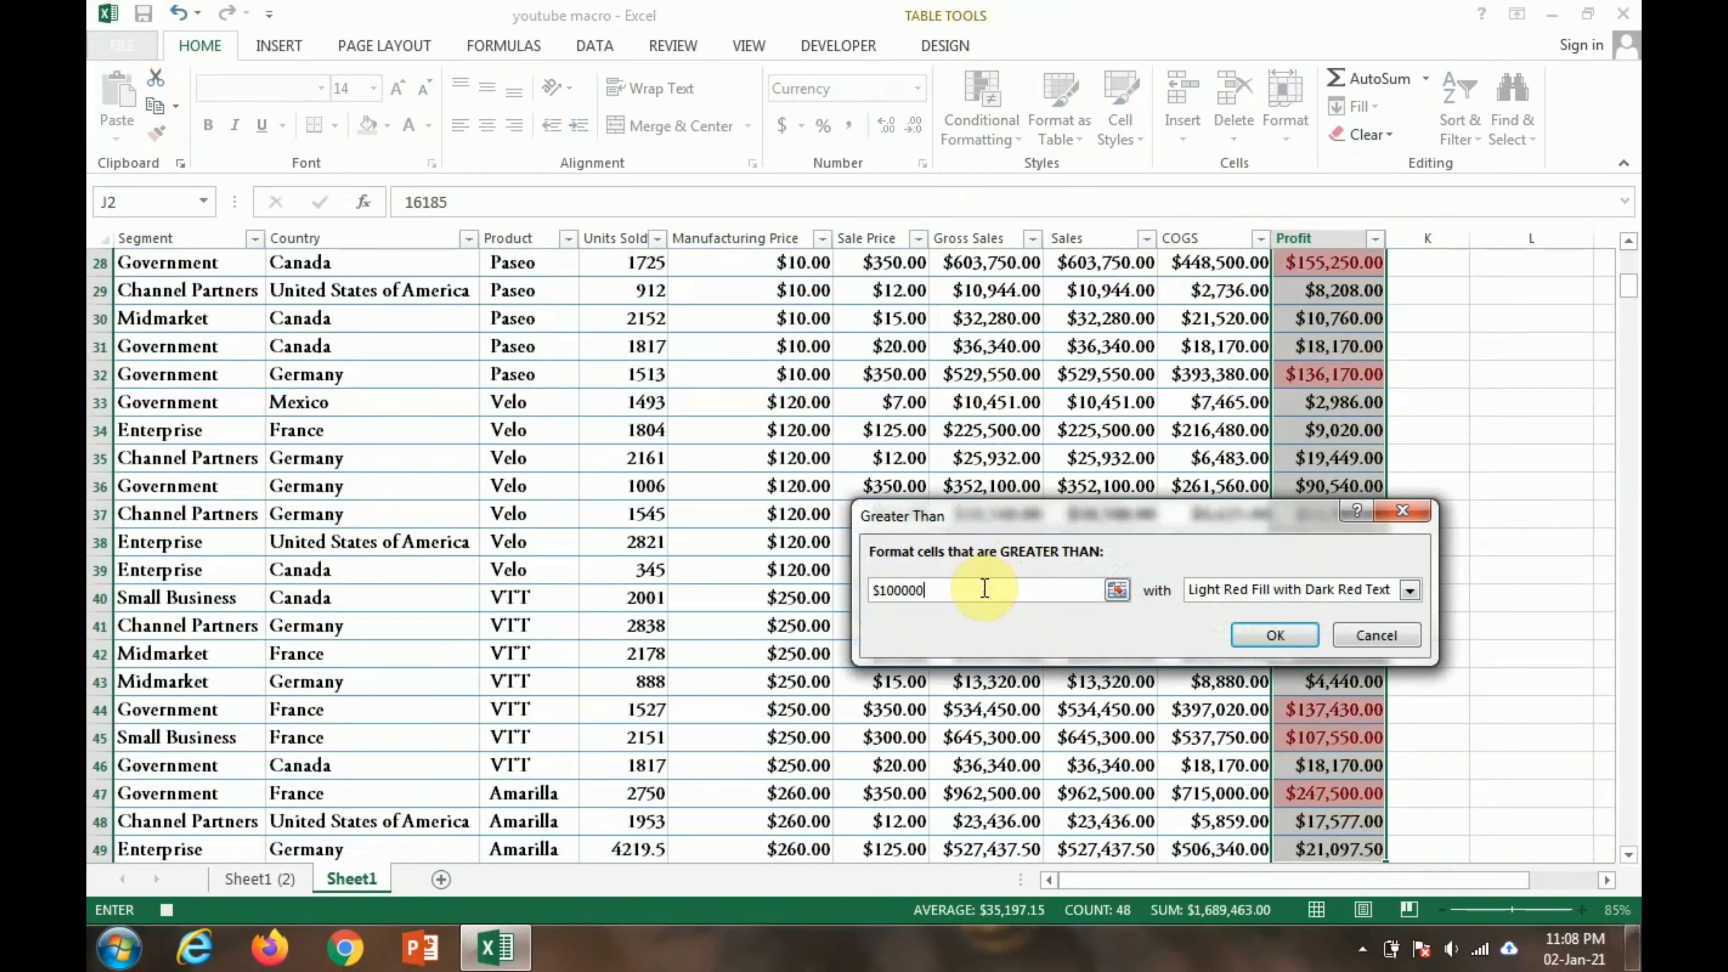
pyautogui.click(1294, 639)
pyautogui.scroll(9, 1256, 562)
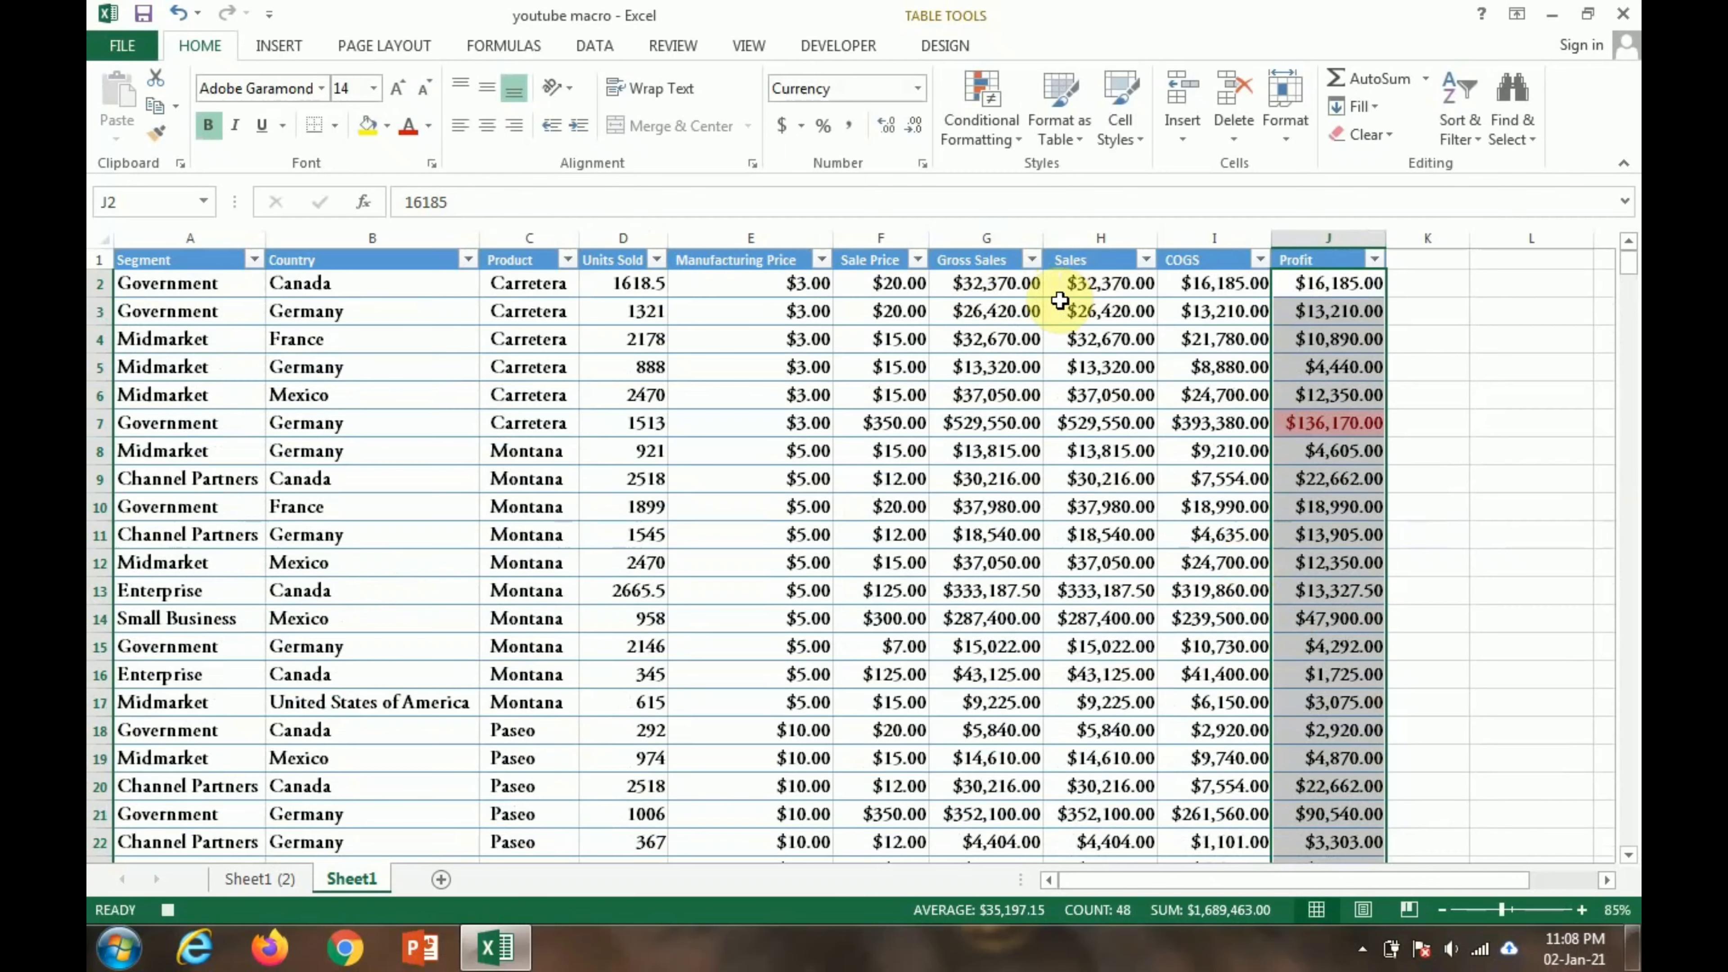
# Add a Less Than conditional formatting rule to the Sales values for amounts below $50000, using Yellow Fill with Dark Yellow Text.
pyautogui.click(1080, 284)
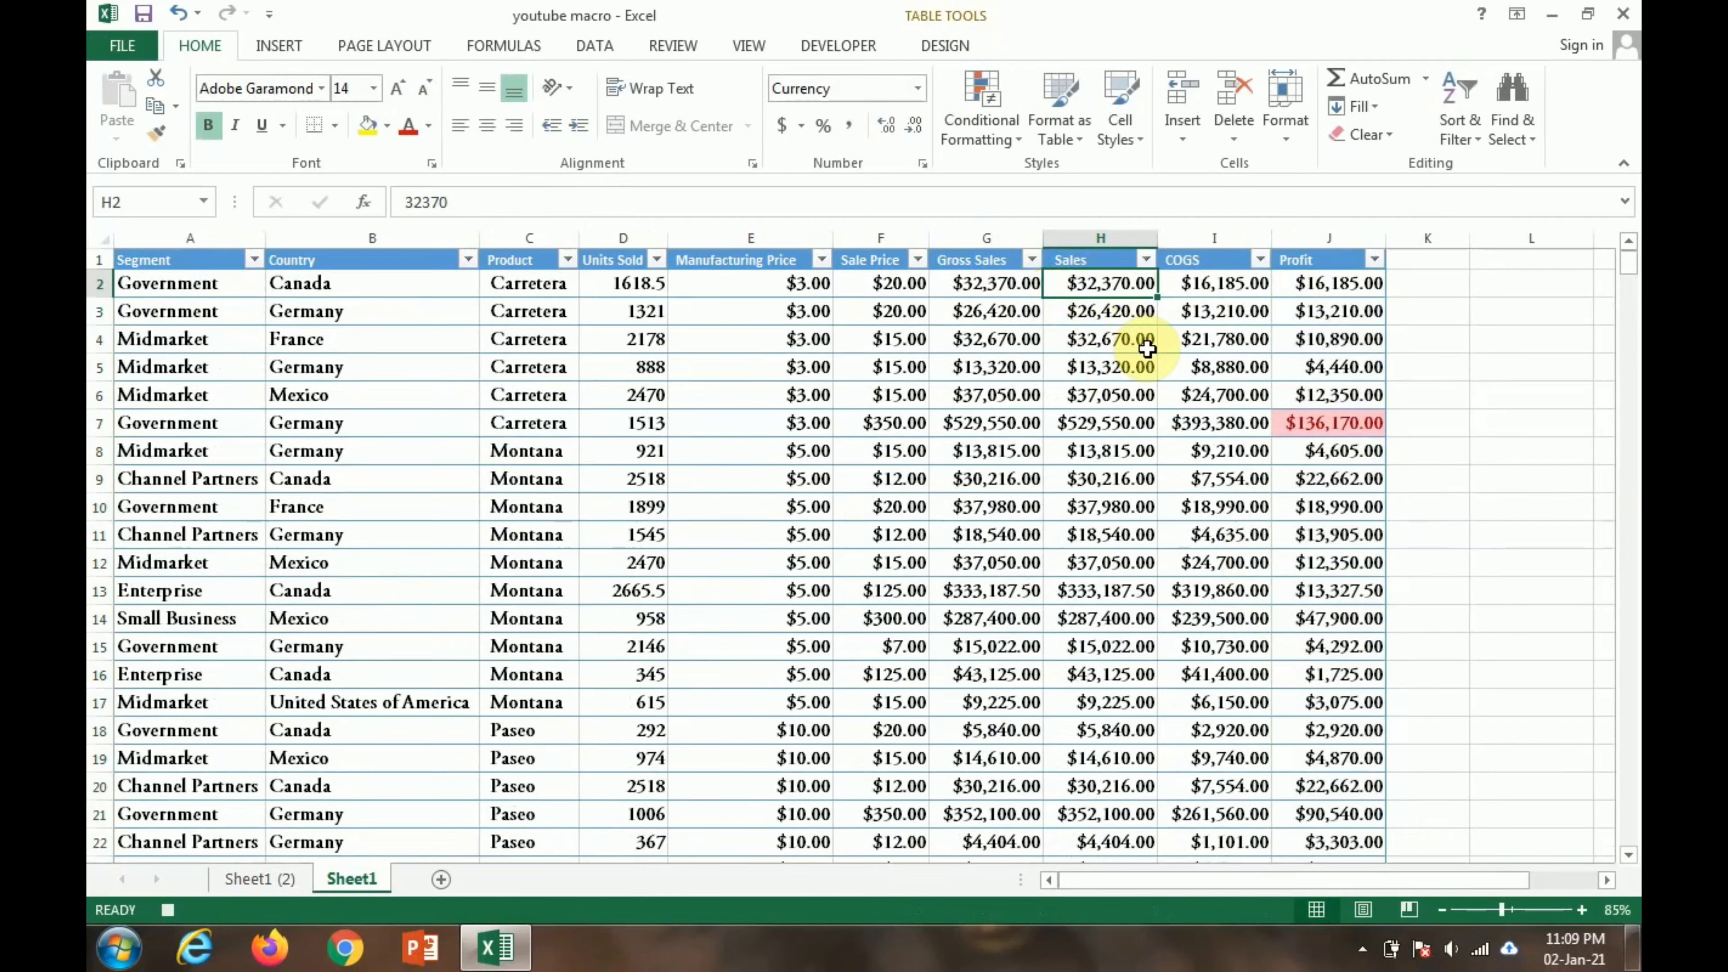
pyautogui.hotkey('ctrl', 'shift', 'Down')
pyautogui.click(999, 136)
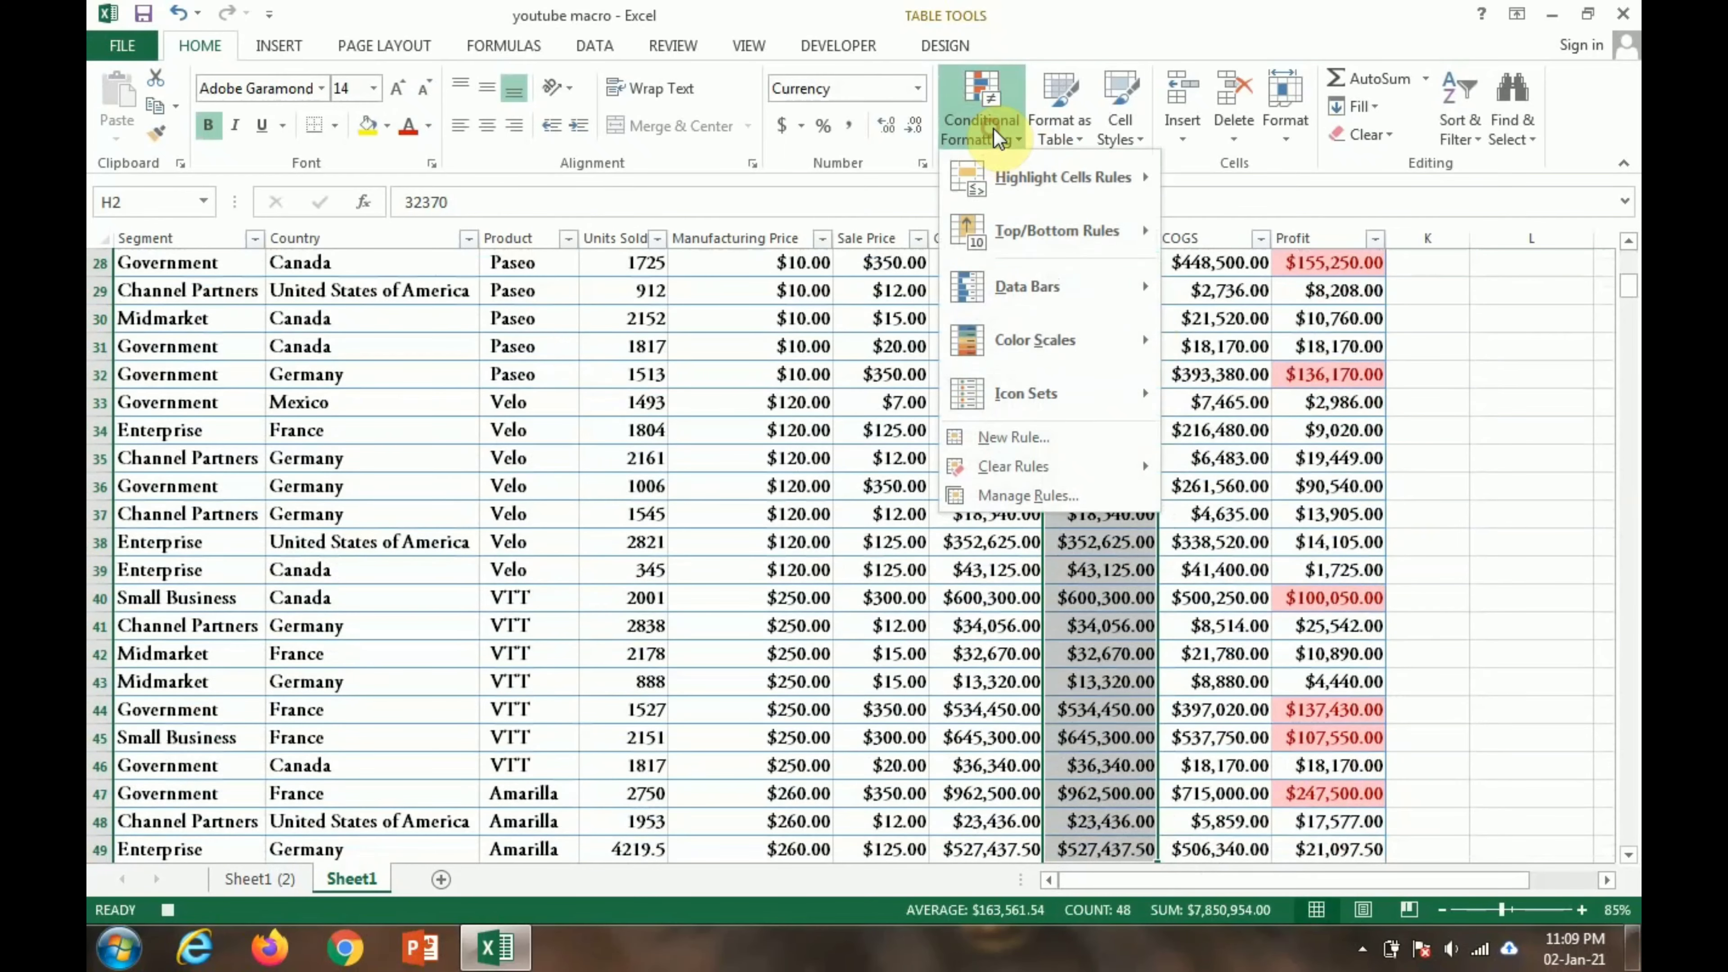
pyautogui.moveTo(1061, 179)
pyautogui.click(1218, 239)
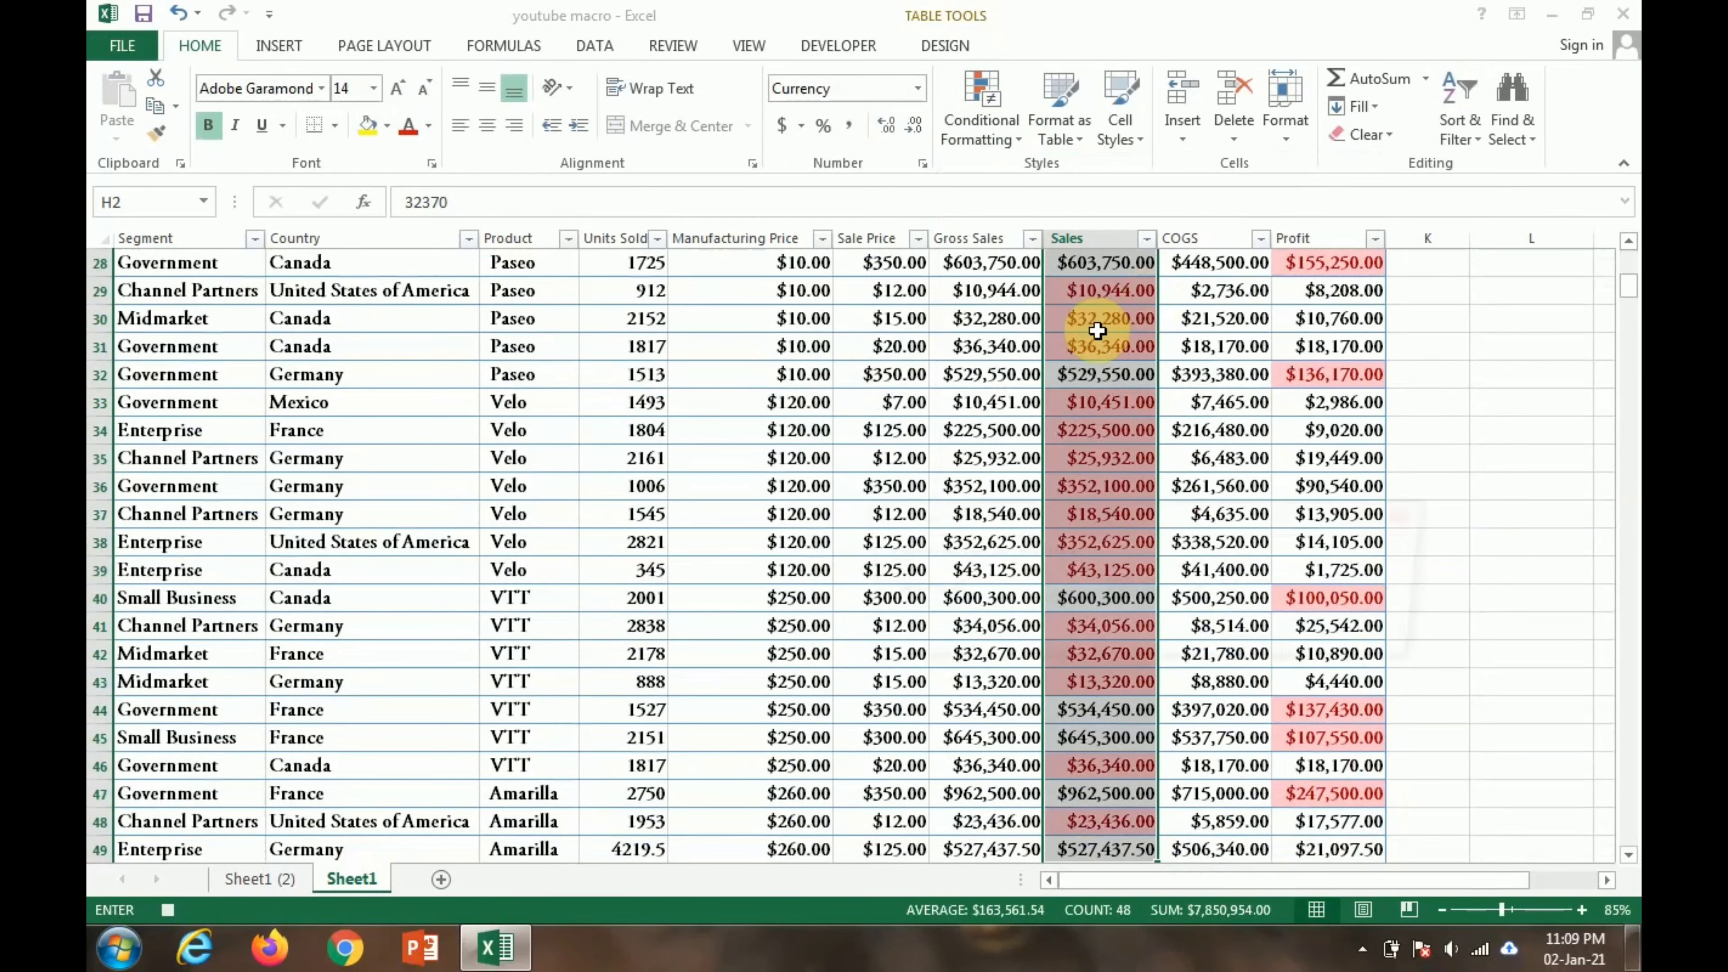
pyautogui.click(1010, 587)
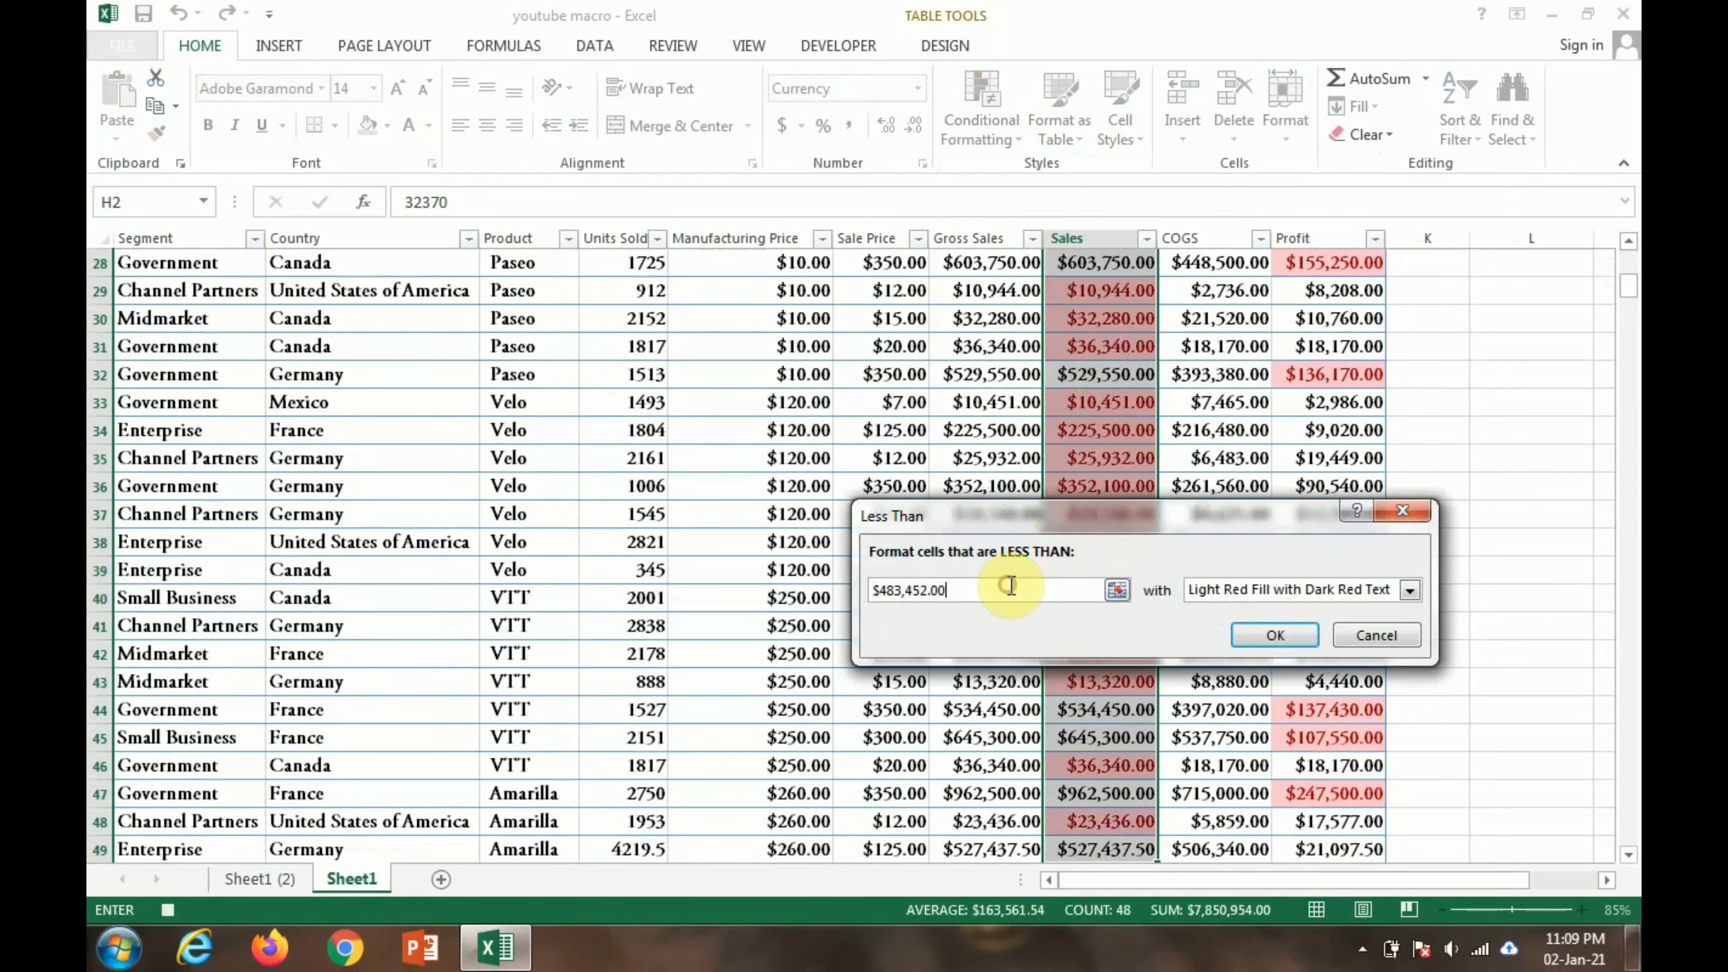
pyautogui.press('BackSpace')
pyautogui.press('BackSpace')
pyautogui.press('BackSpace')
pyautogui.press('BackSpace')
pyautogui.press('BackSpace')
pyautogui.press('BackSpace')
pyautogui.press('BackSpace')
pyautogui.press('BackSpace')
pyautogui.press('BackSpace')
pyautogui.press('BackSpace')
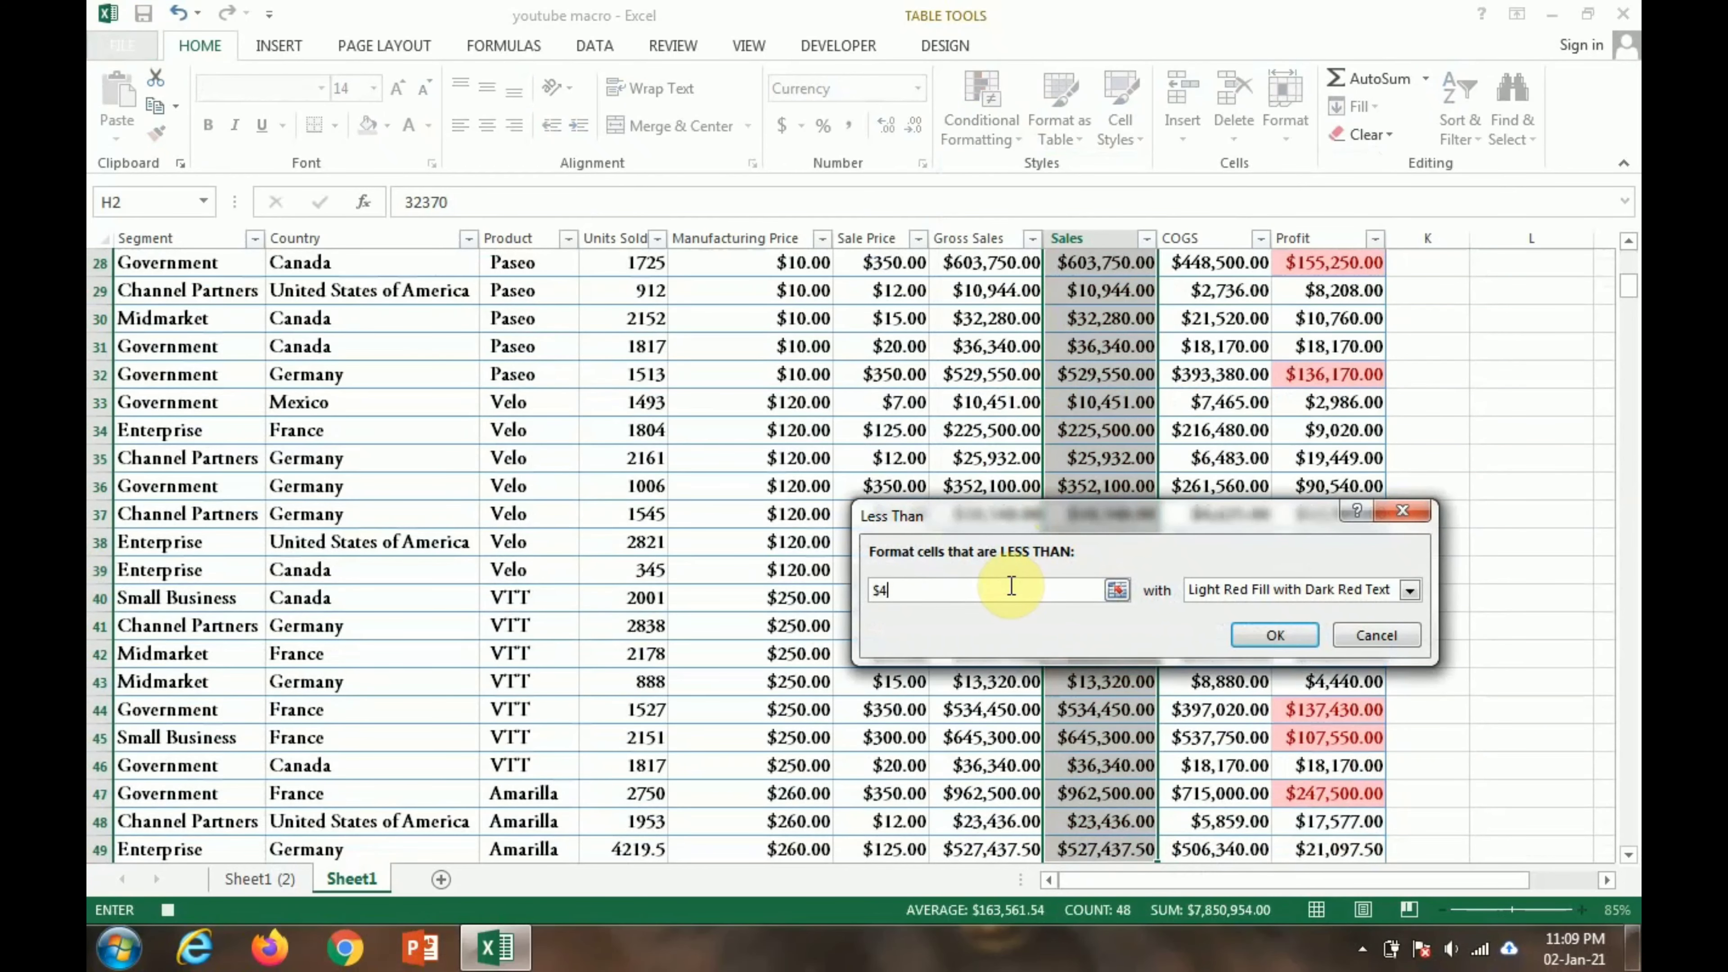
pyautogui.write('50000')
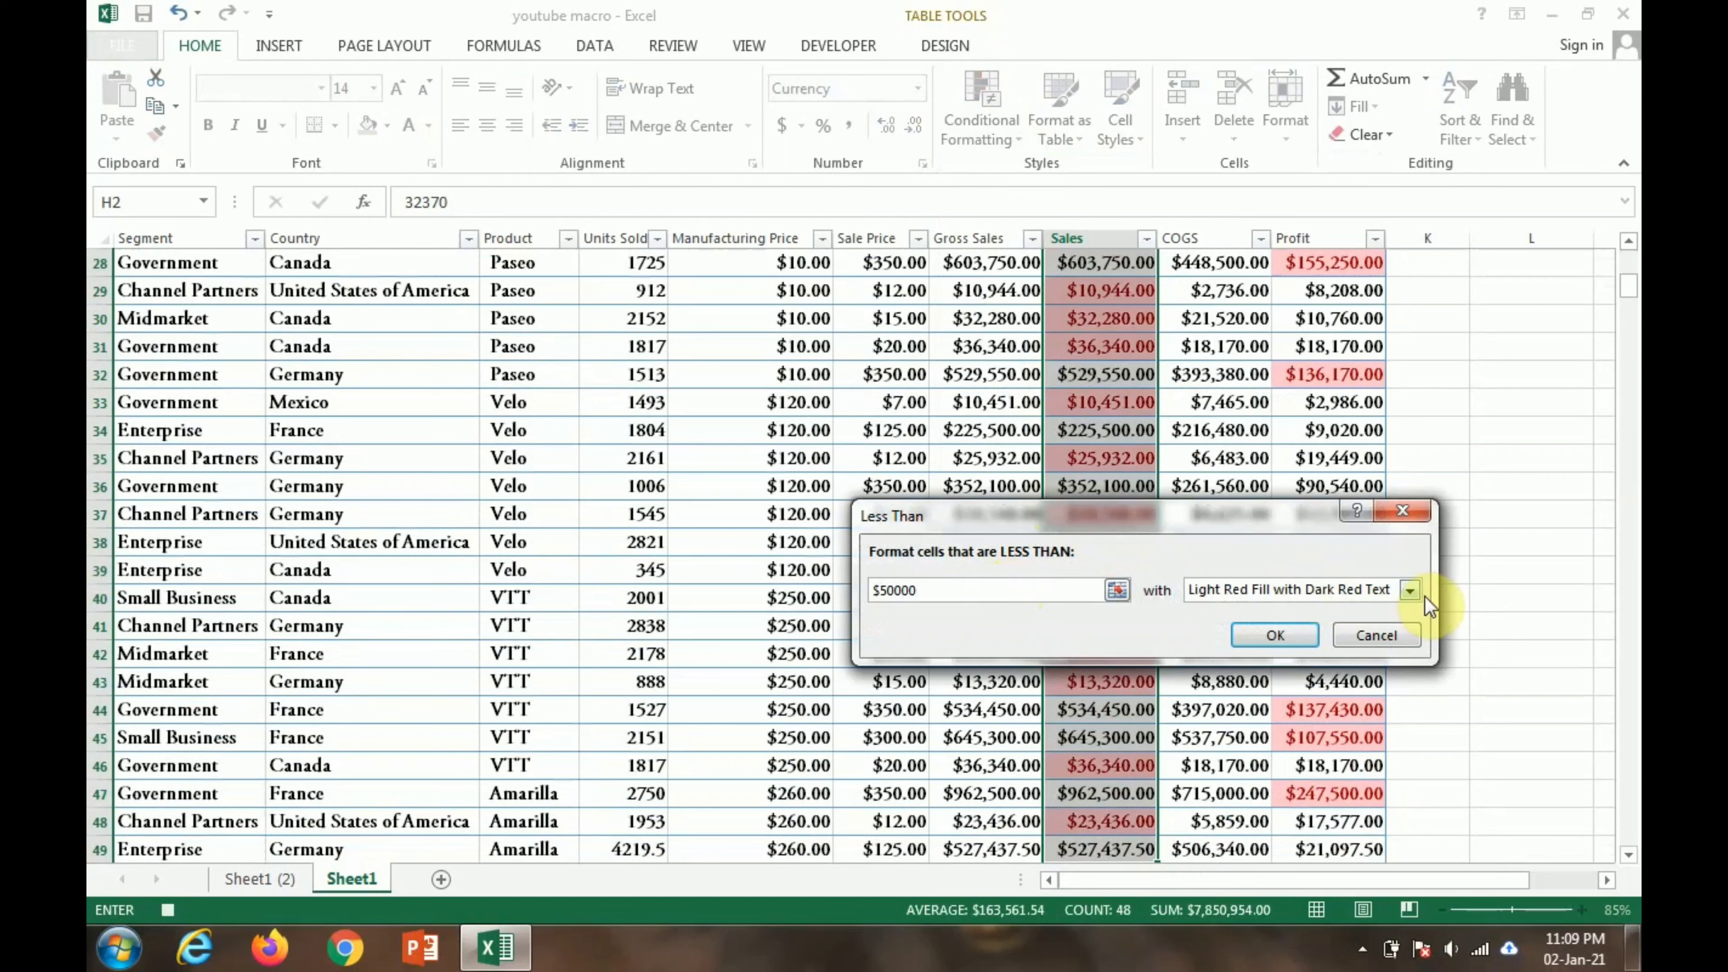
pyautogui.click(1411, 591)
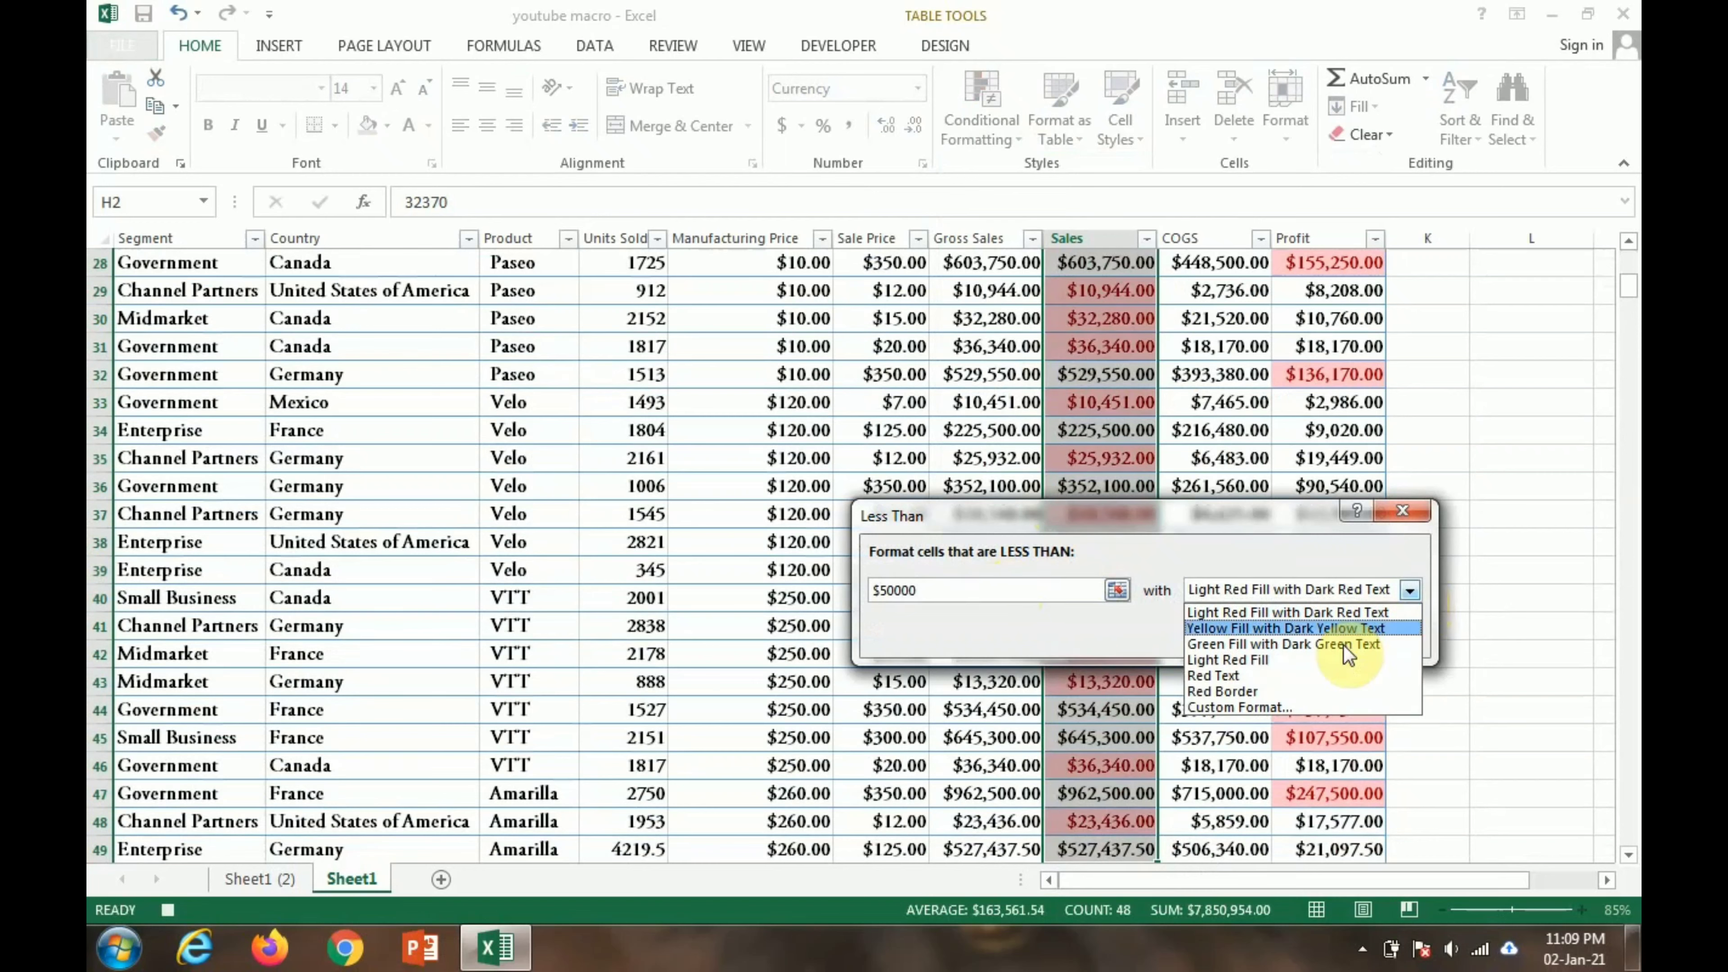
pyautogui.click(1305, 630)
pyautogui.click(1275, 635)
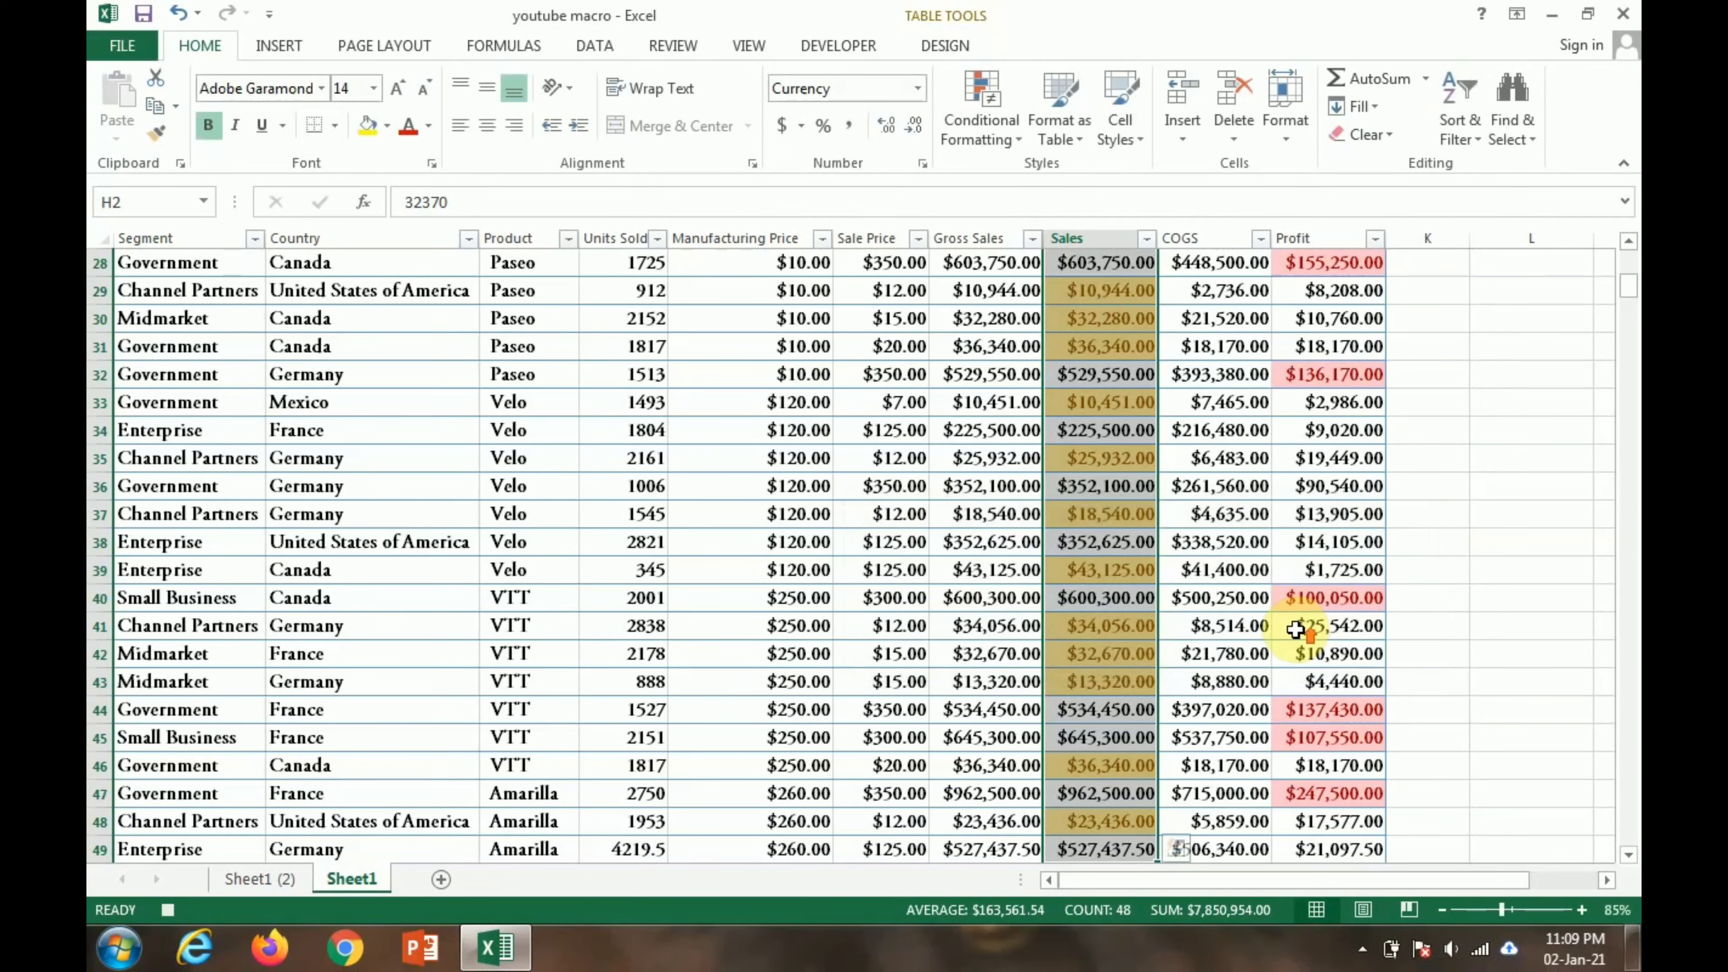
pyautogui.scroll(9, 1140, 457)
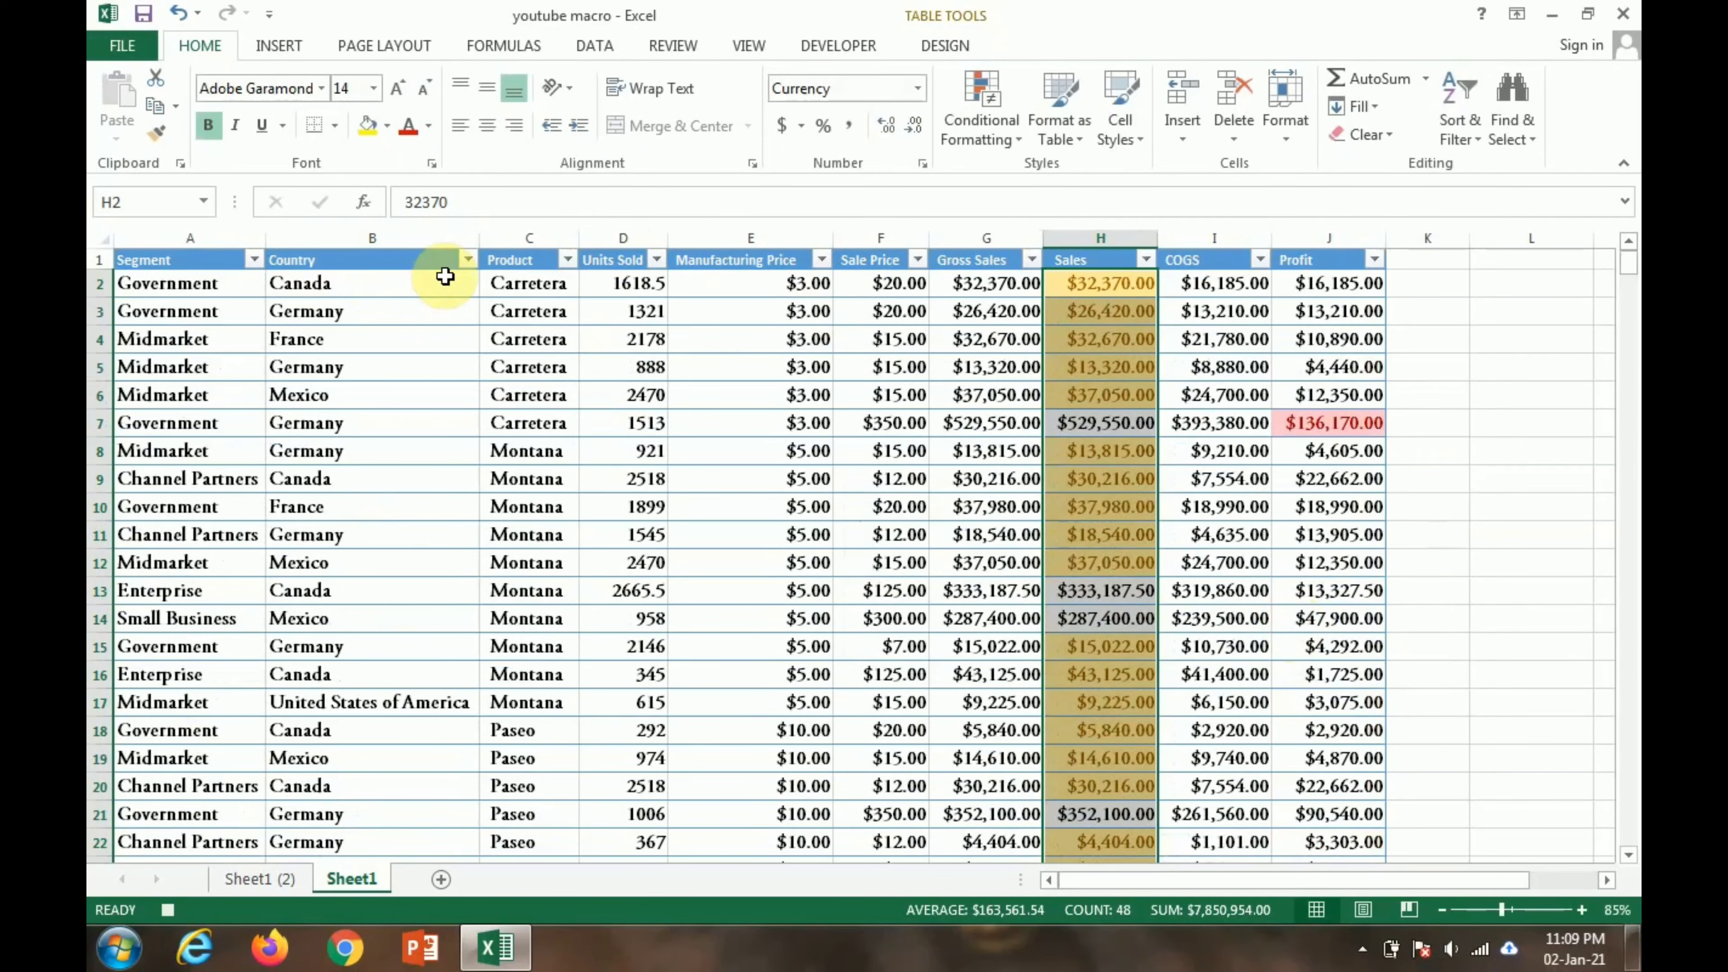
# Stop recording the myformat macro once the Sales and Profit highlighting is in place.
pyautogui.click(766, 318)
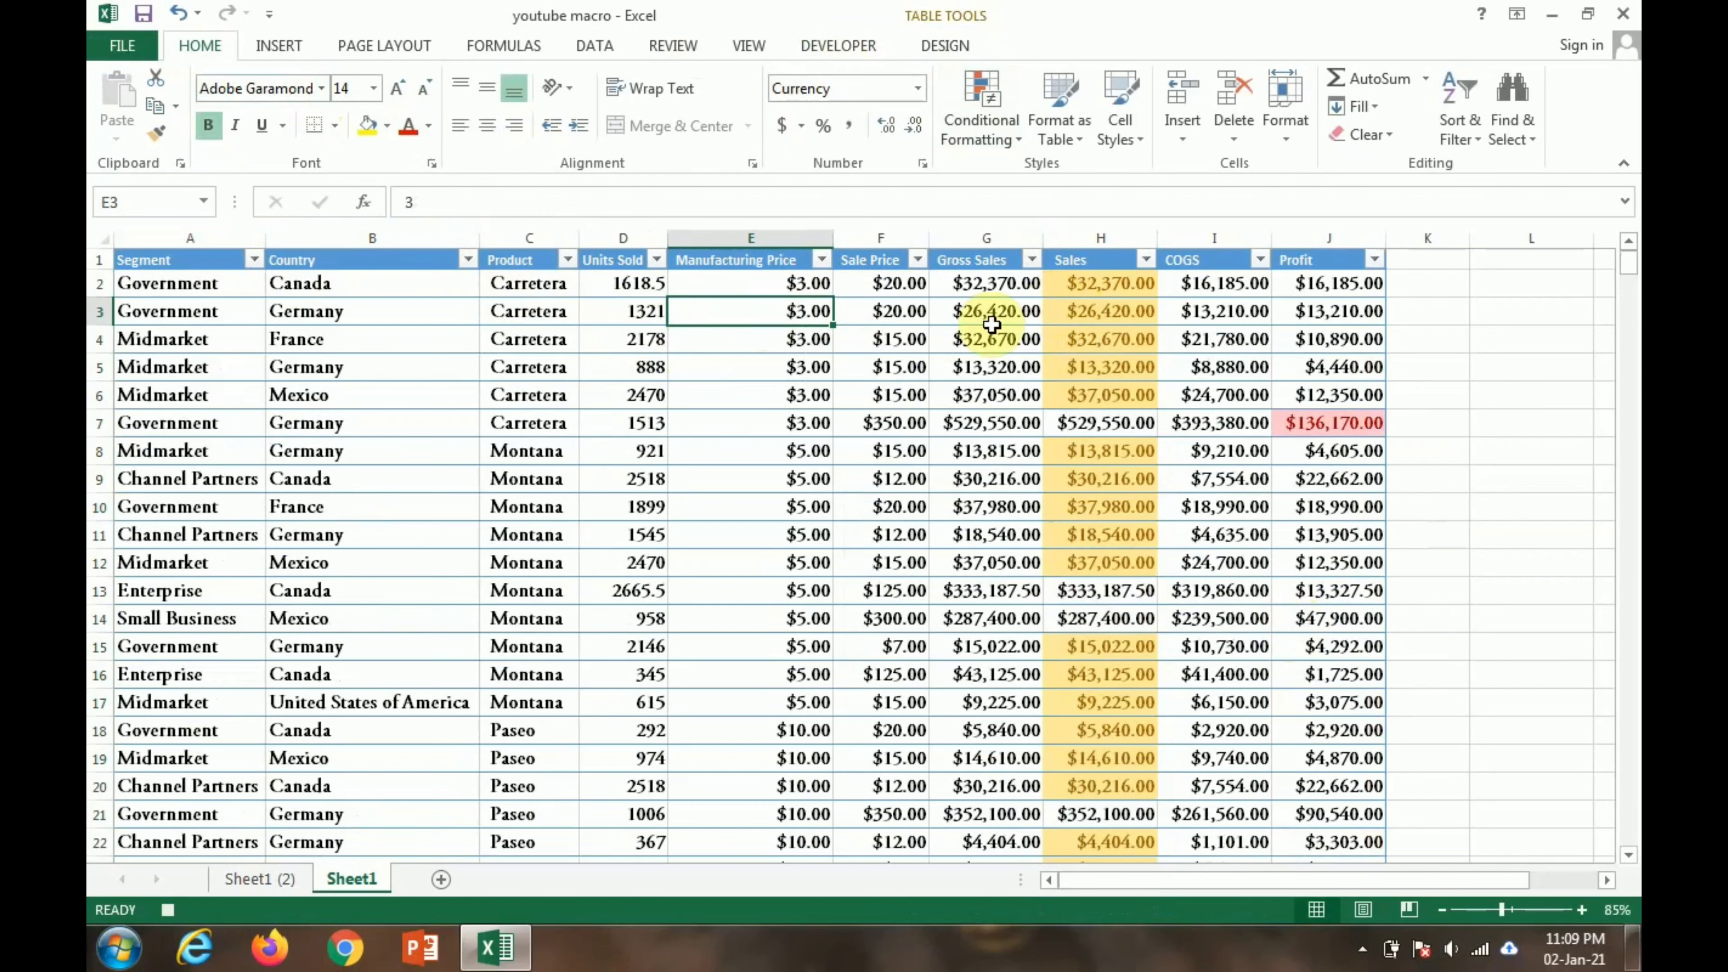
pyautogui.click(995, 338)
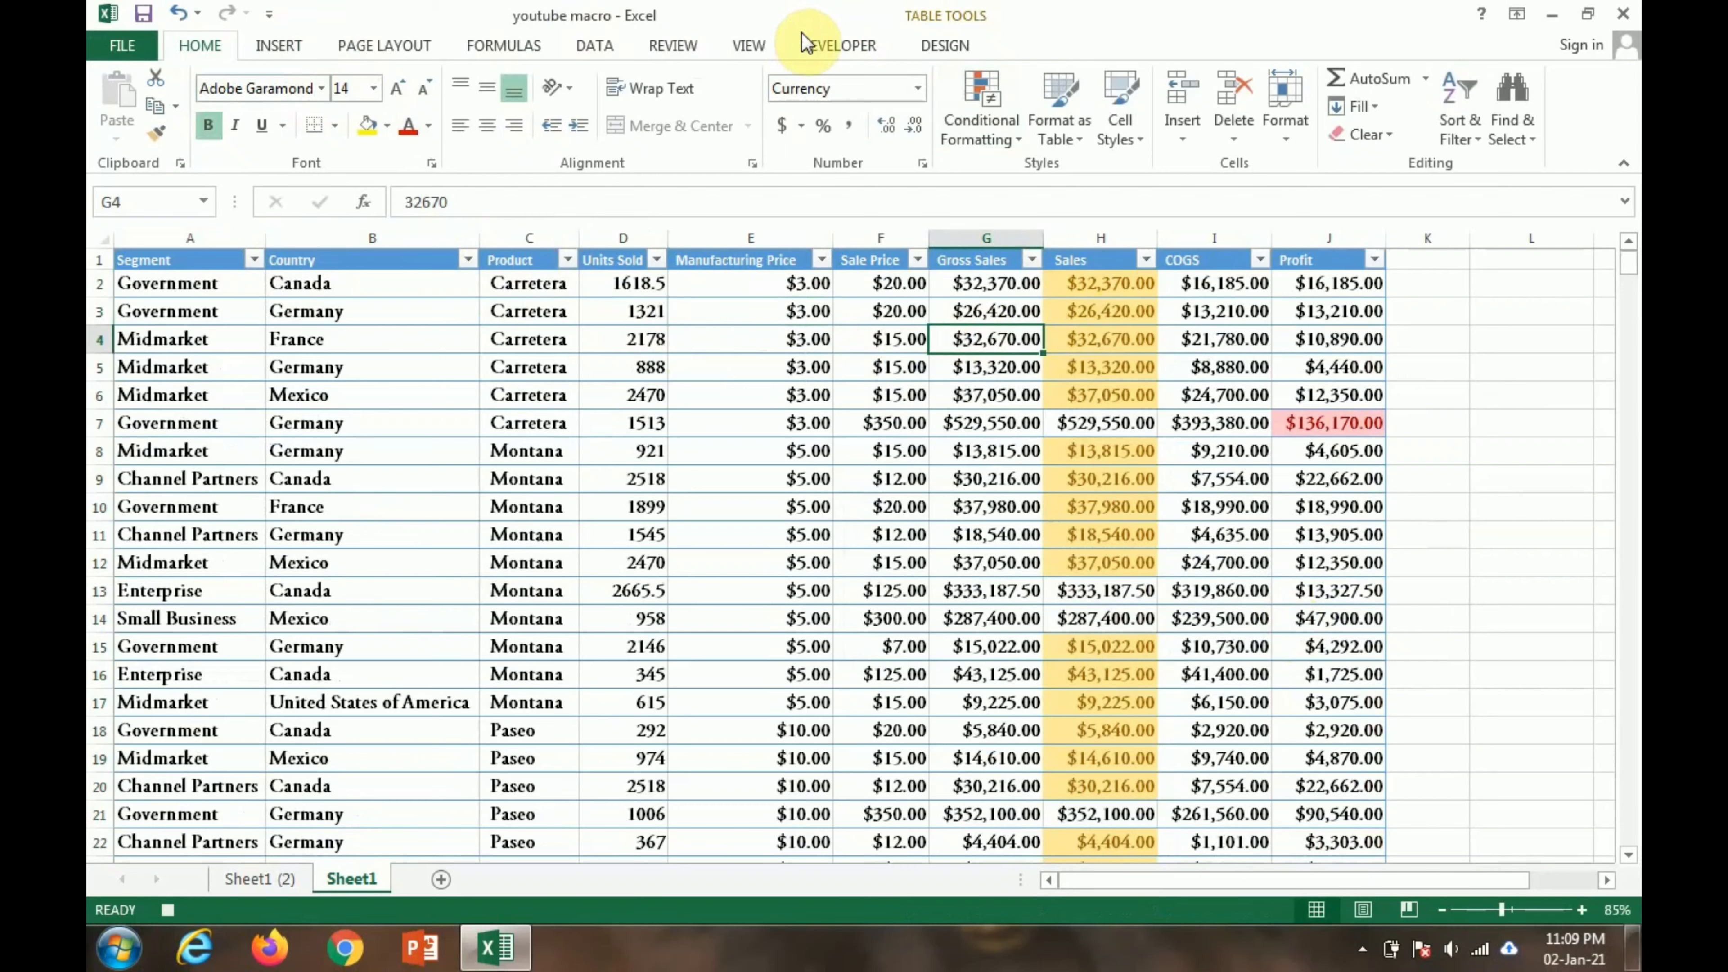
pyautogui.click(820, 45)
pyautogui.click(251, 82)
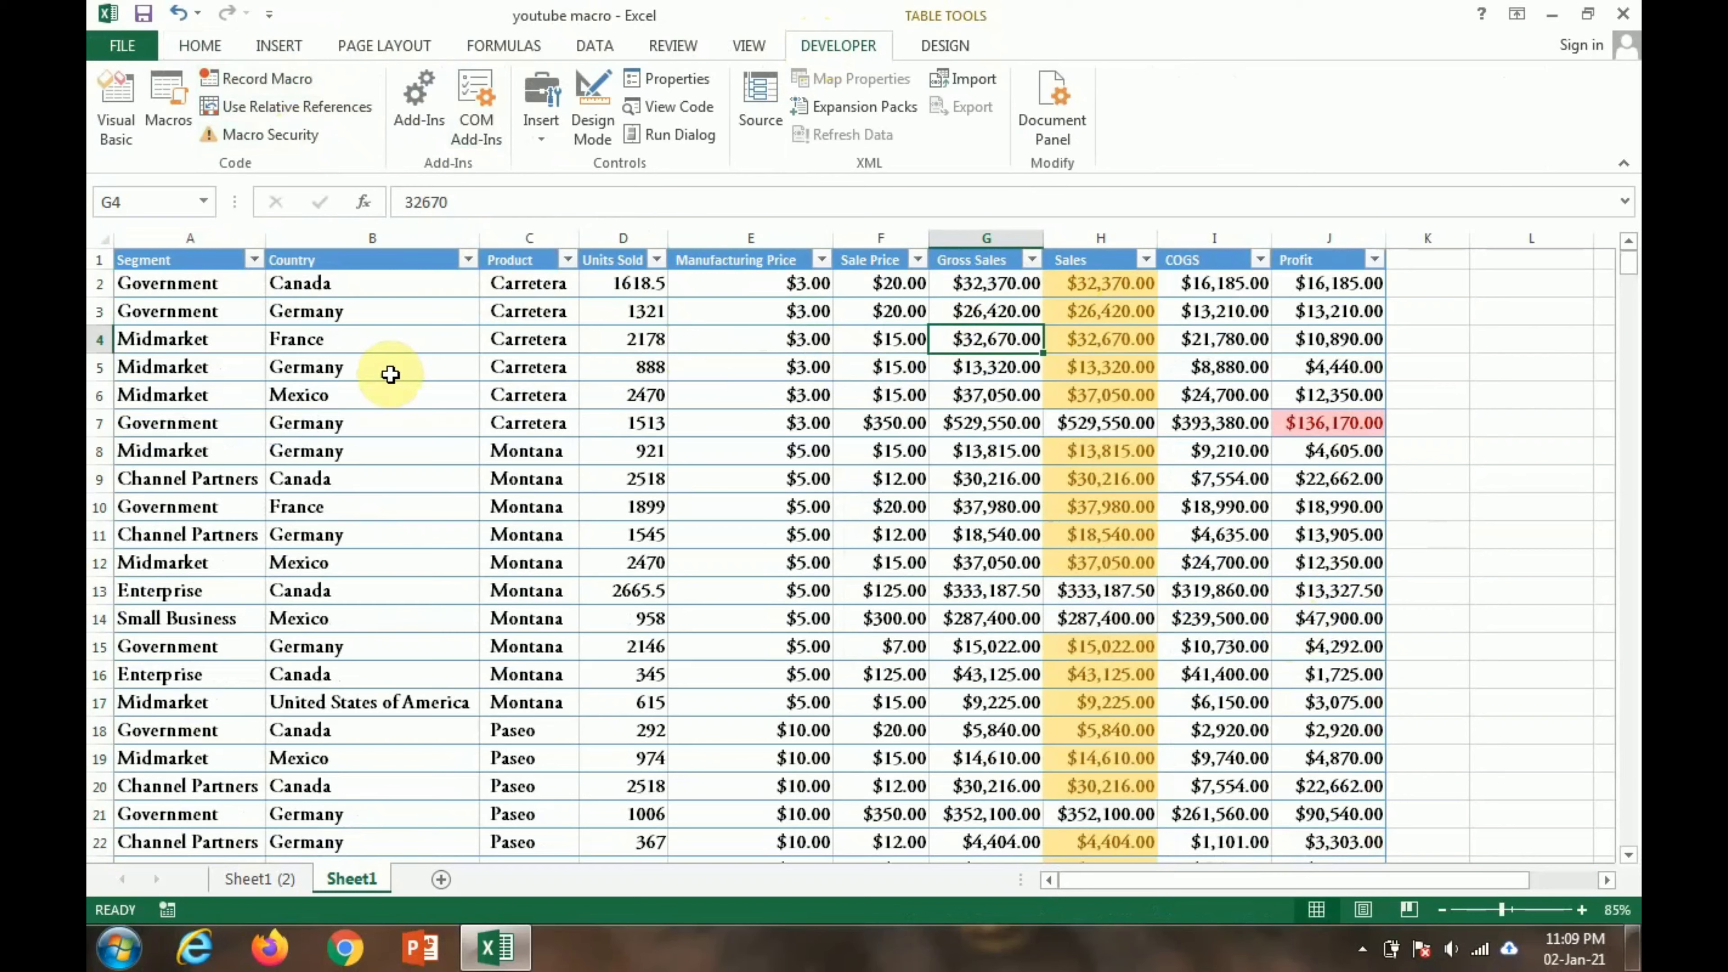
pyautogui.moveTo(225, 260); pyautogui.dragTo(1204, 825)
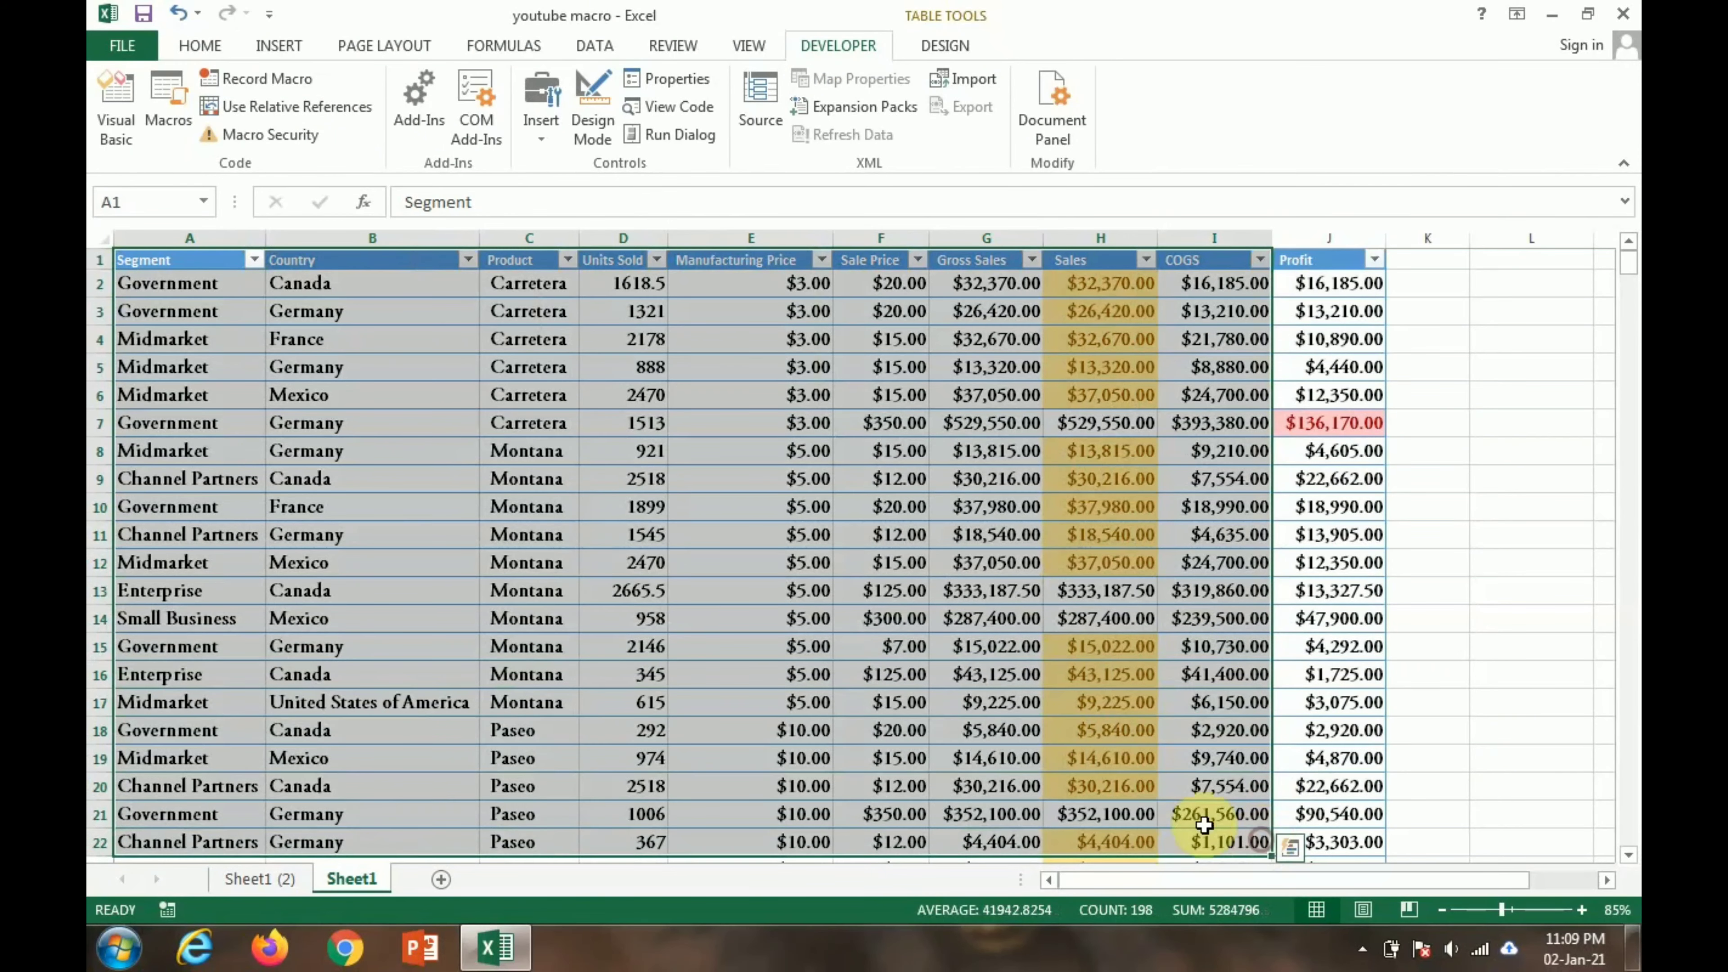
pyautogui.click(694, 590)
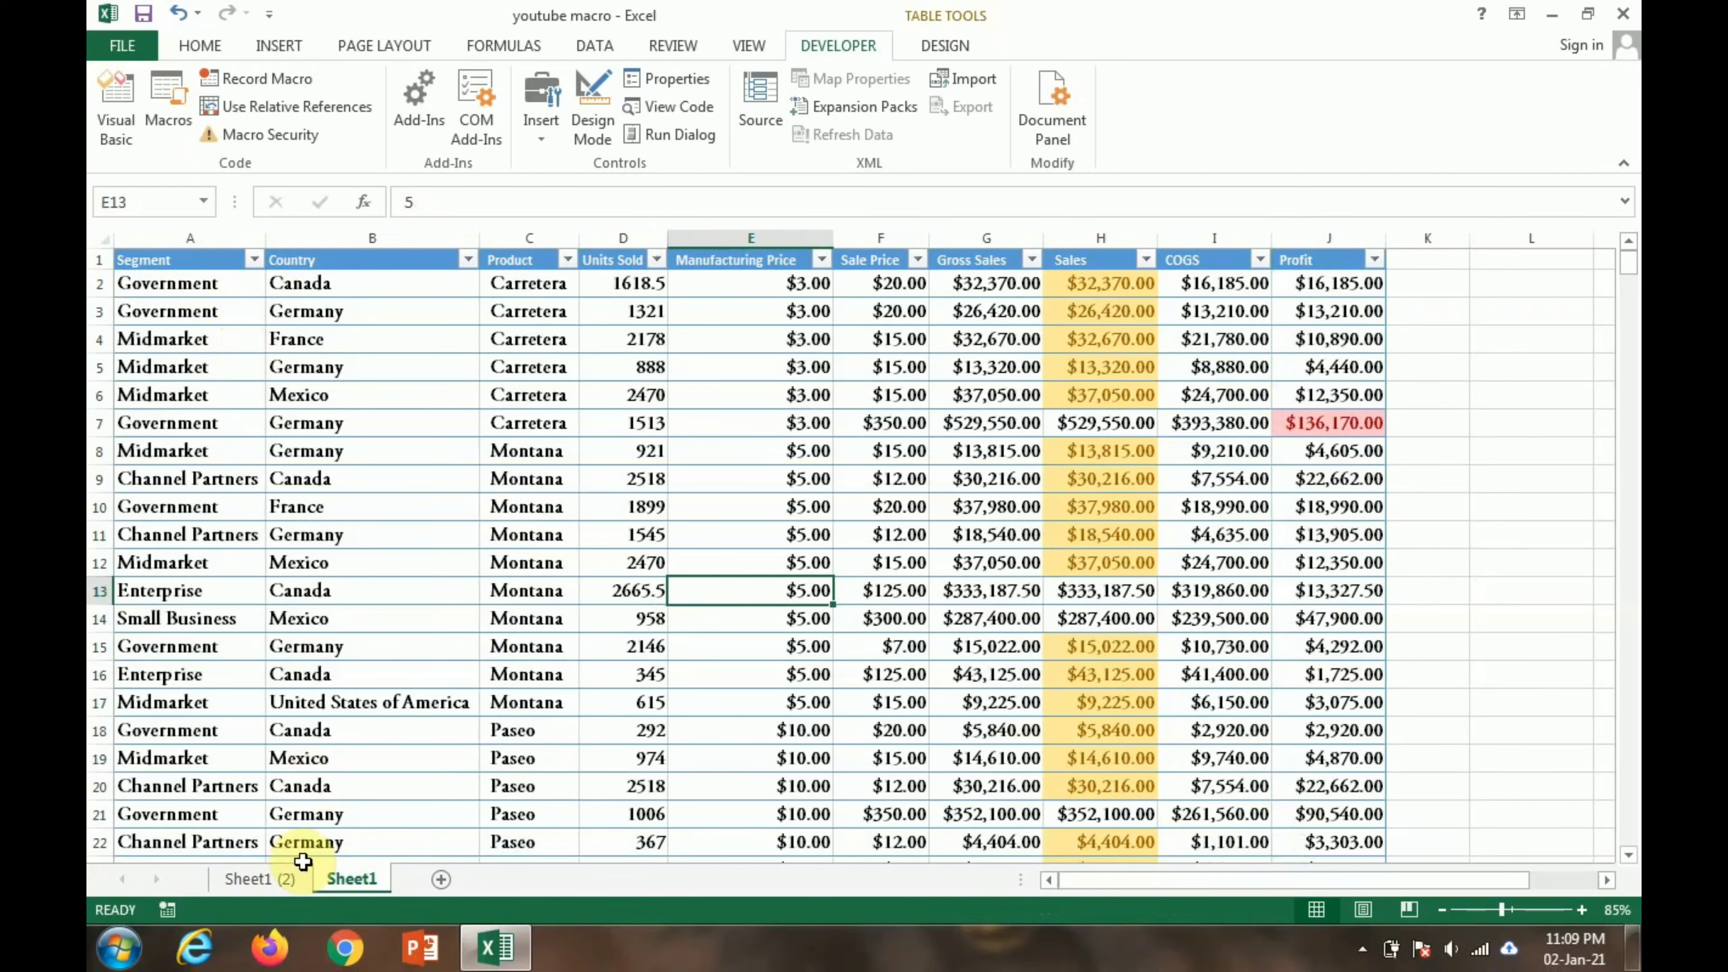
# Run the myformat macro on the unformatted copy, Sheet1 (2), starting from cell A1.
pyautogui.click(272, 879)
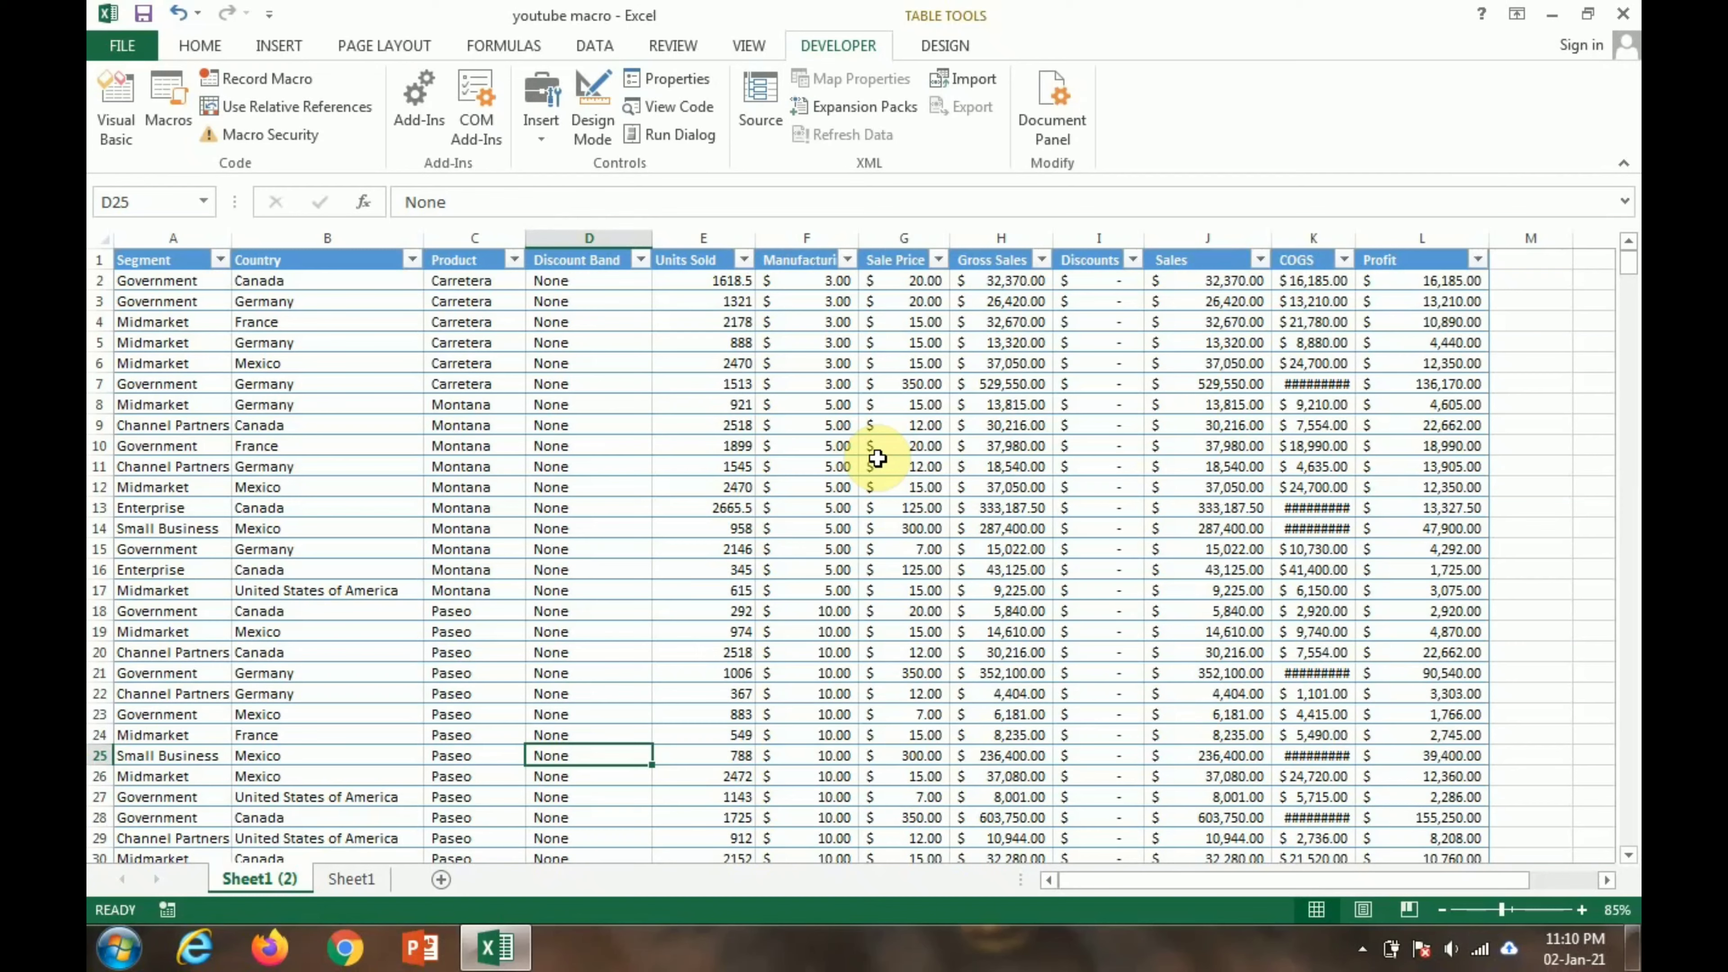
pyautogui.click(144, 259)
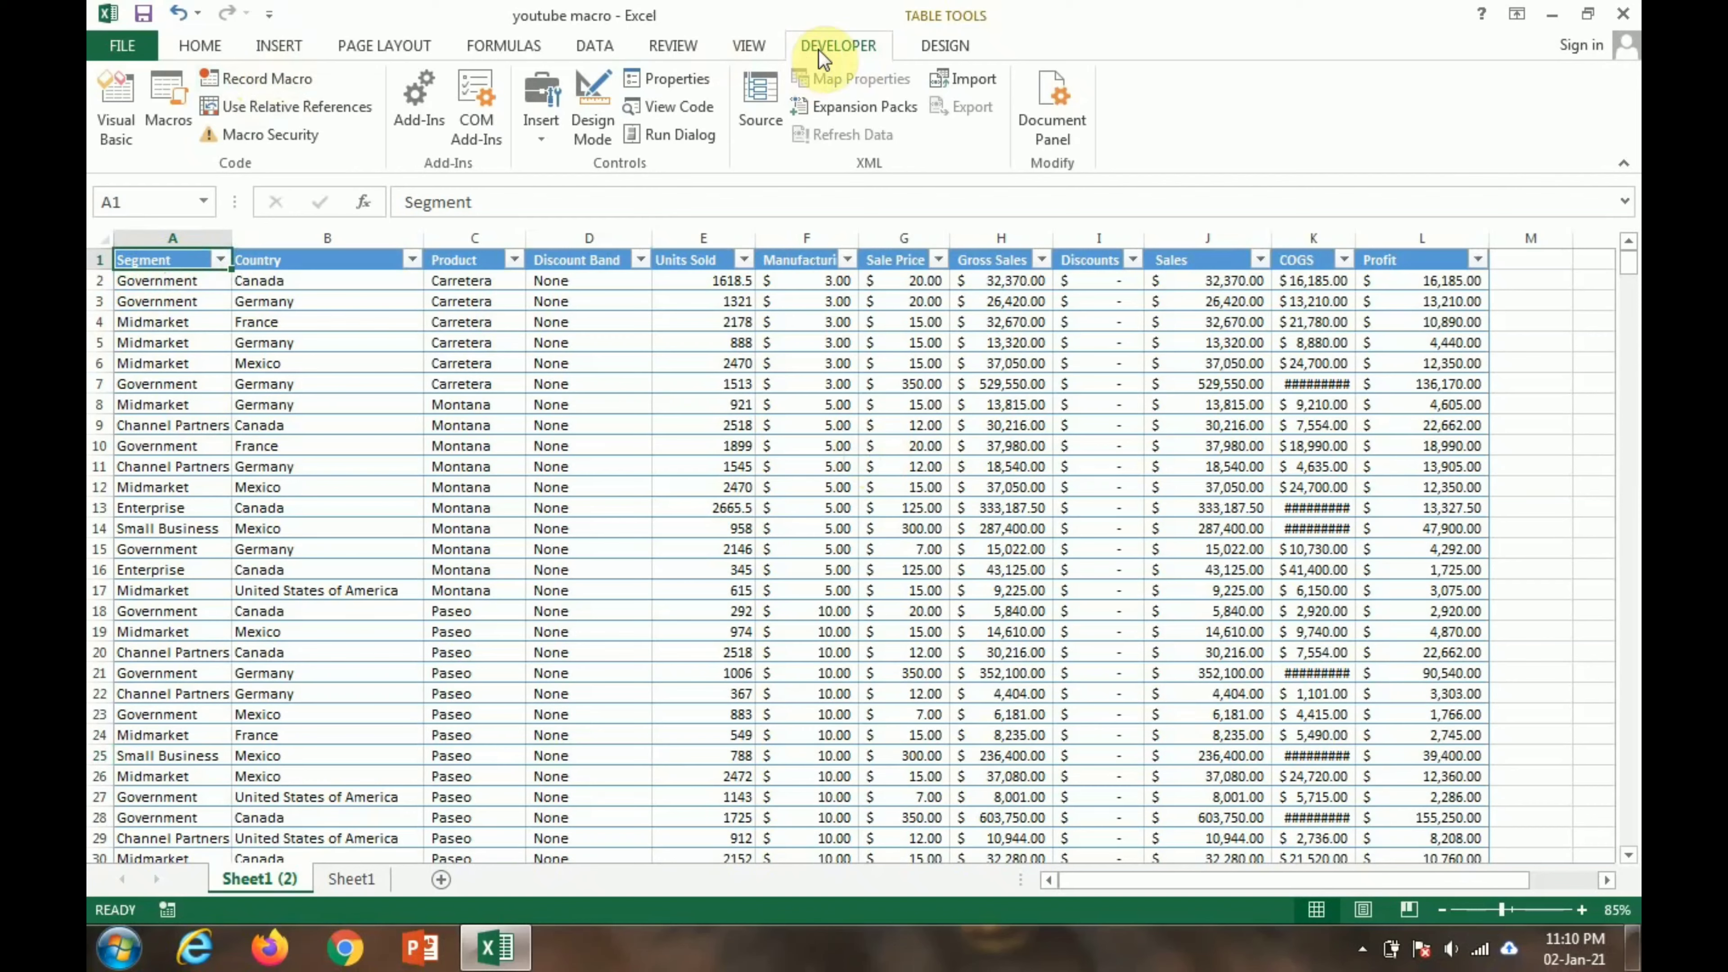
pyautogui.click(169, 105)
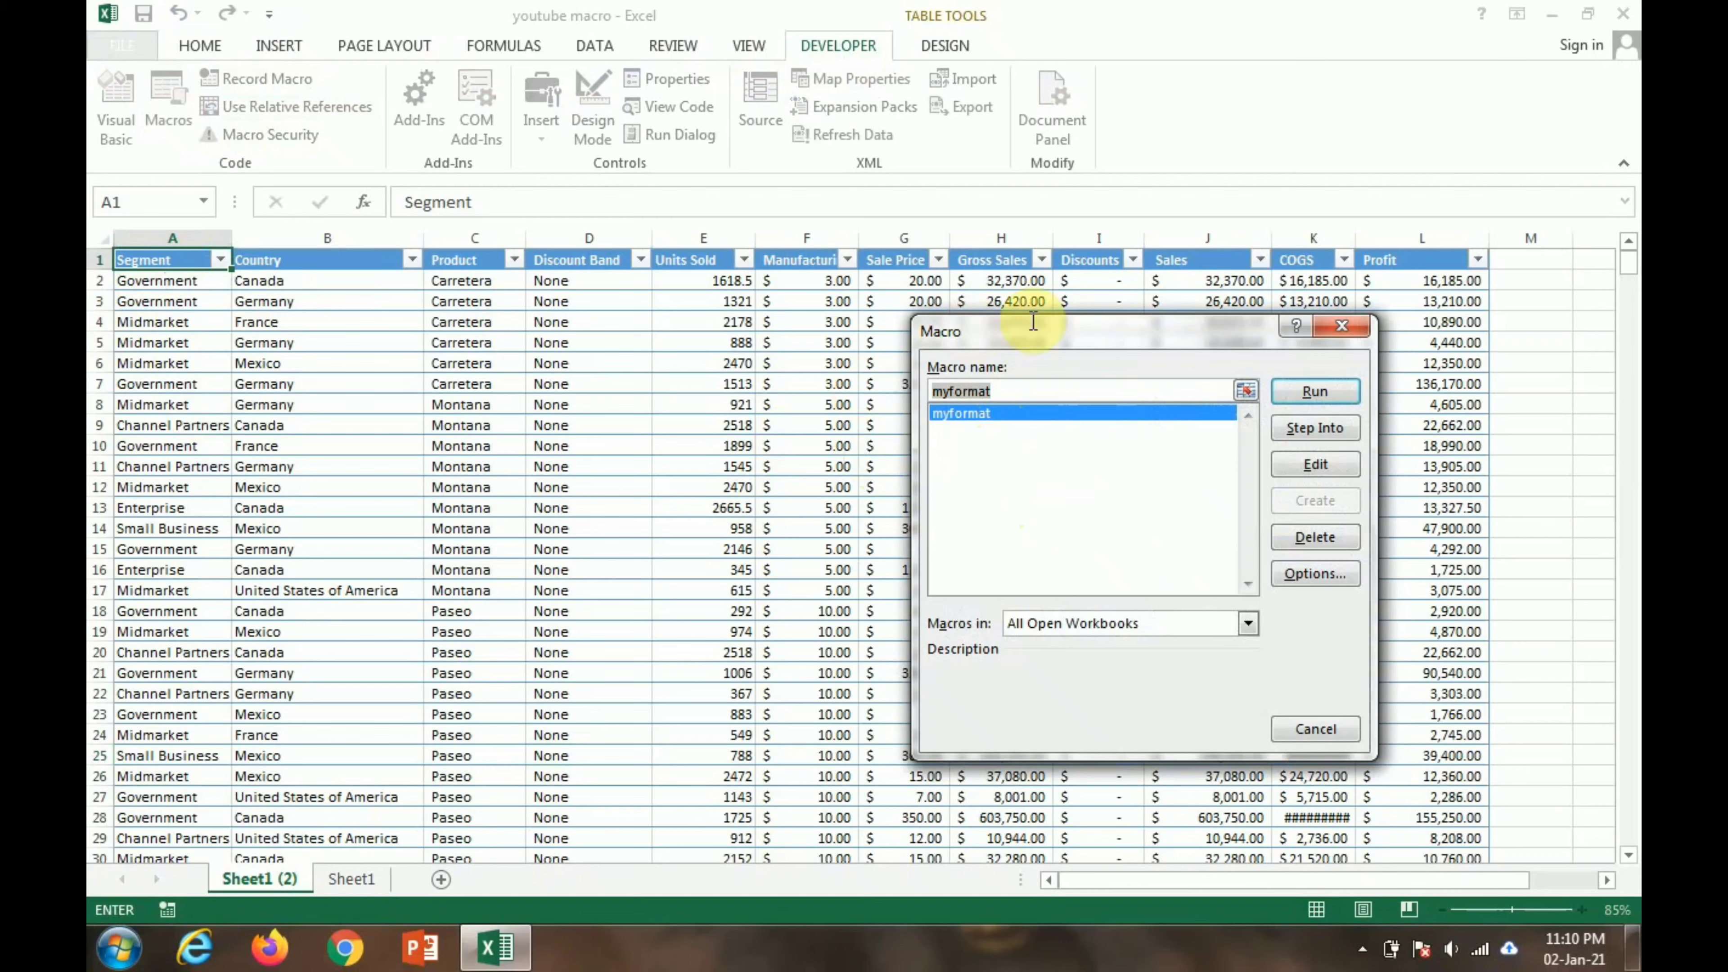
pyautogui.click(1337, 392)
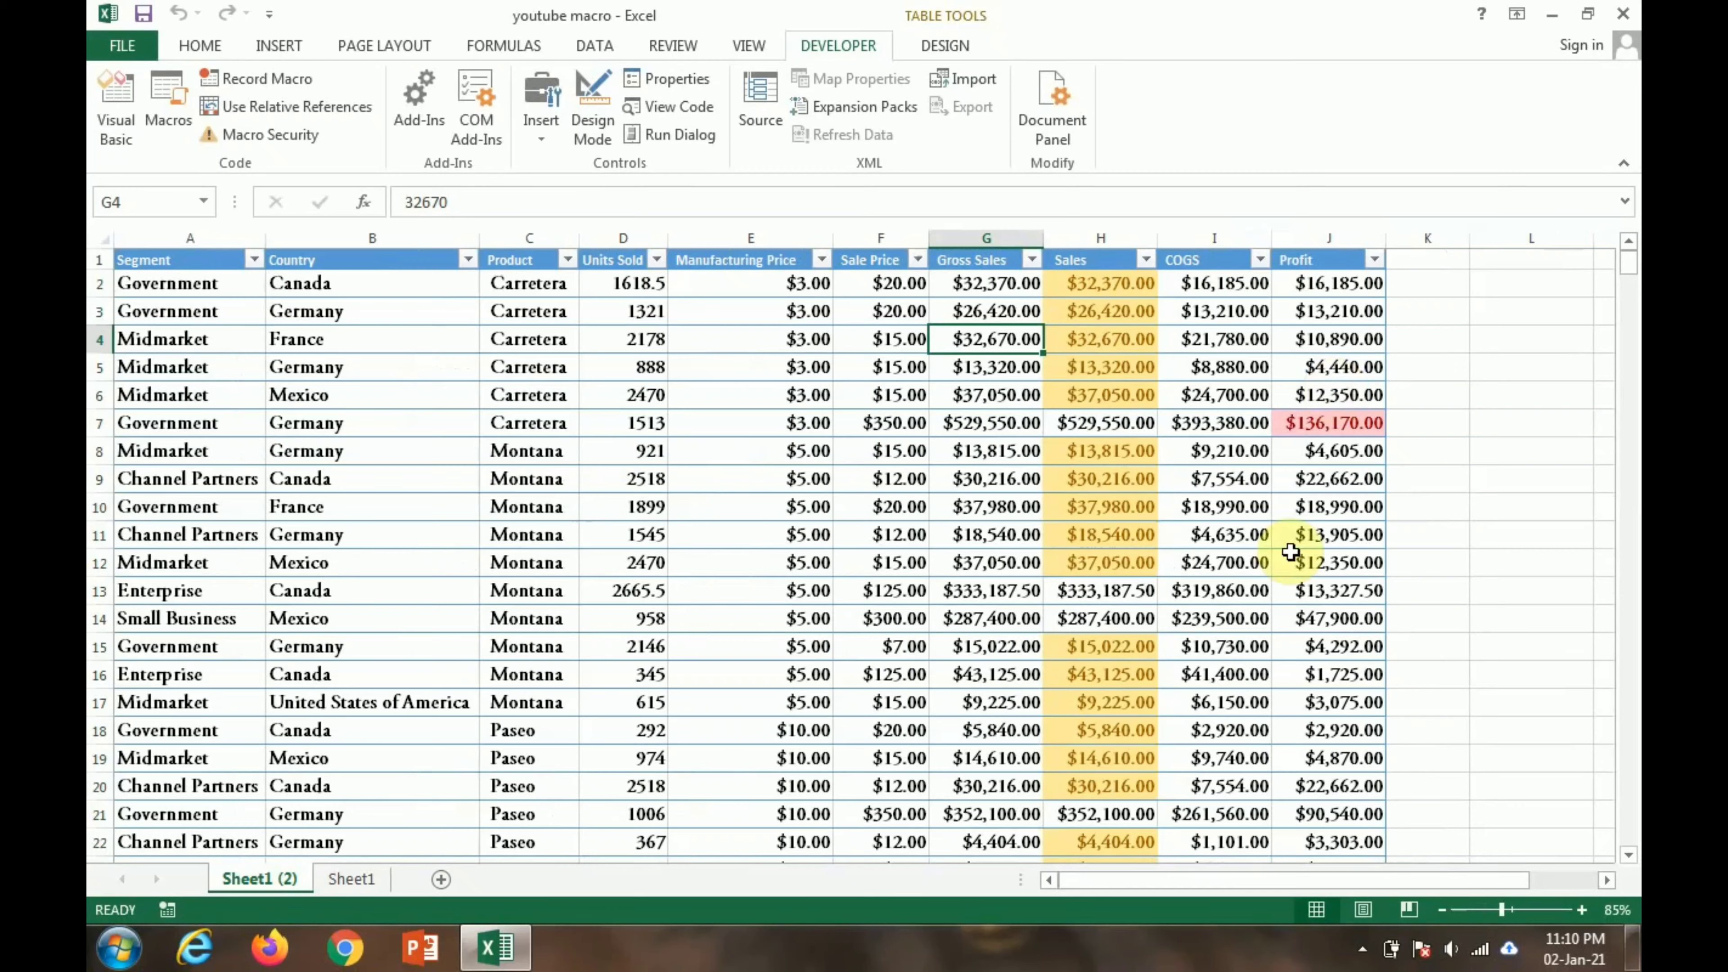
# Compare the macro-formatted table on Sheet1 (2) with the manually formatted one on Sheet1.
pyautogui.scroll(-10, 1195, 717)
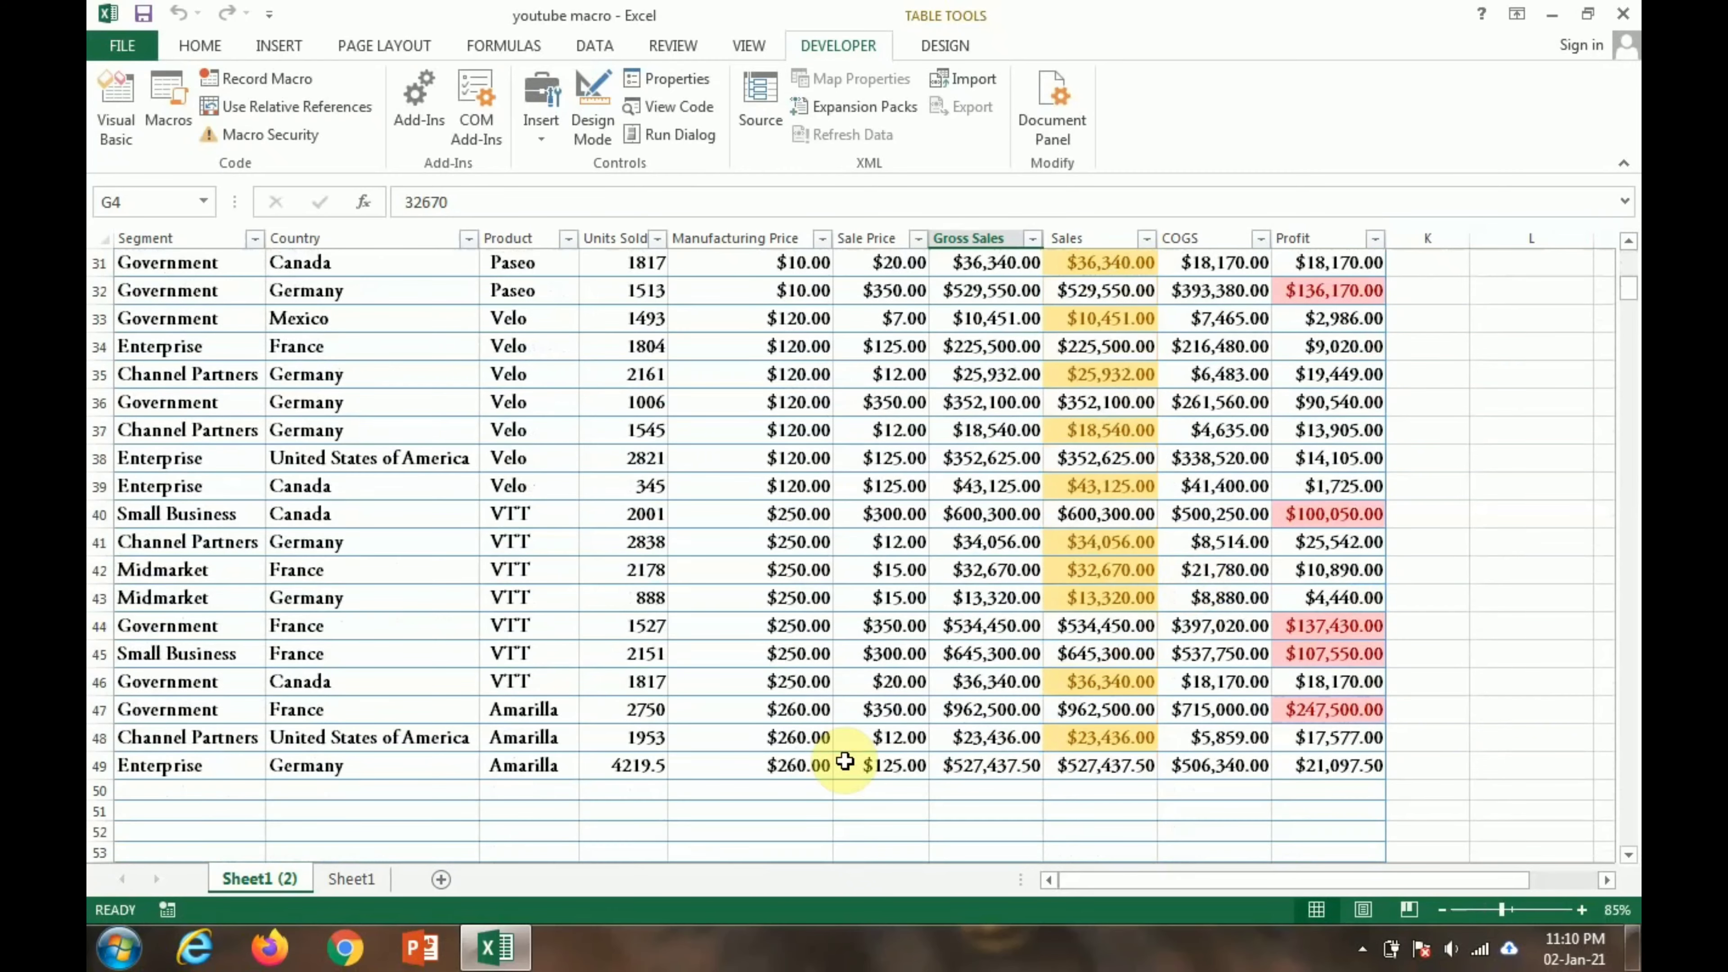
pyautogui.click(351, 878)
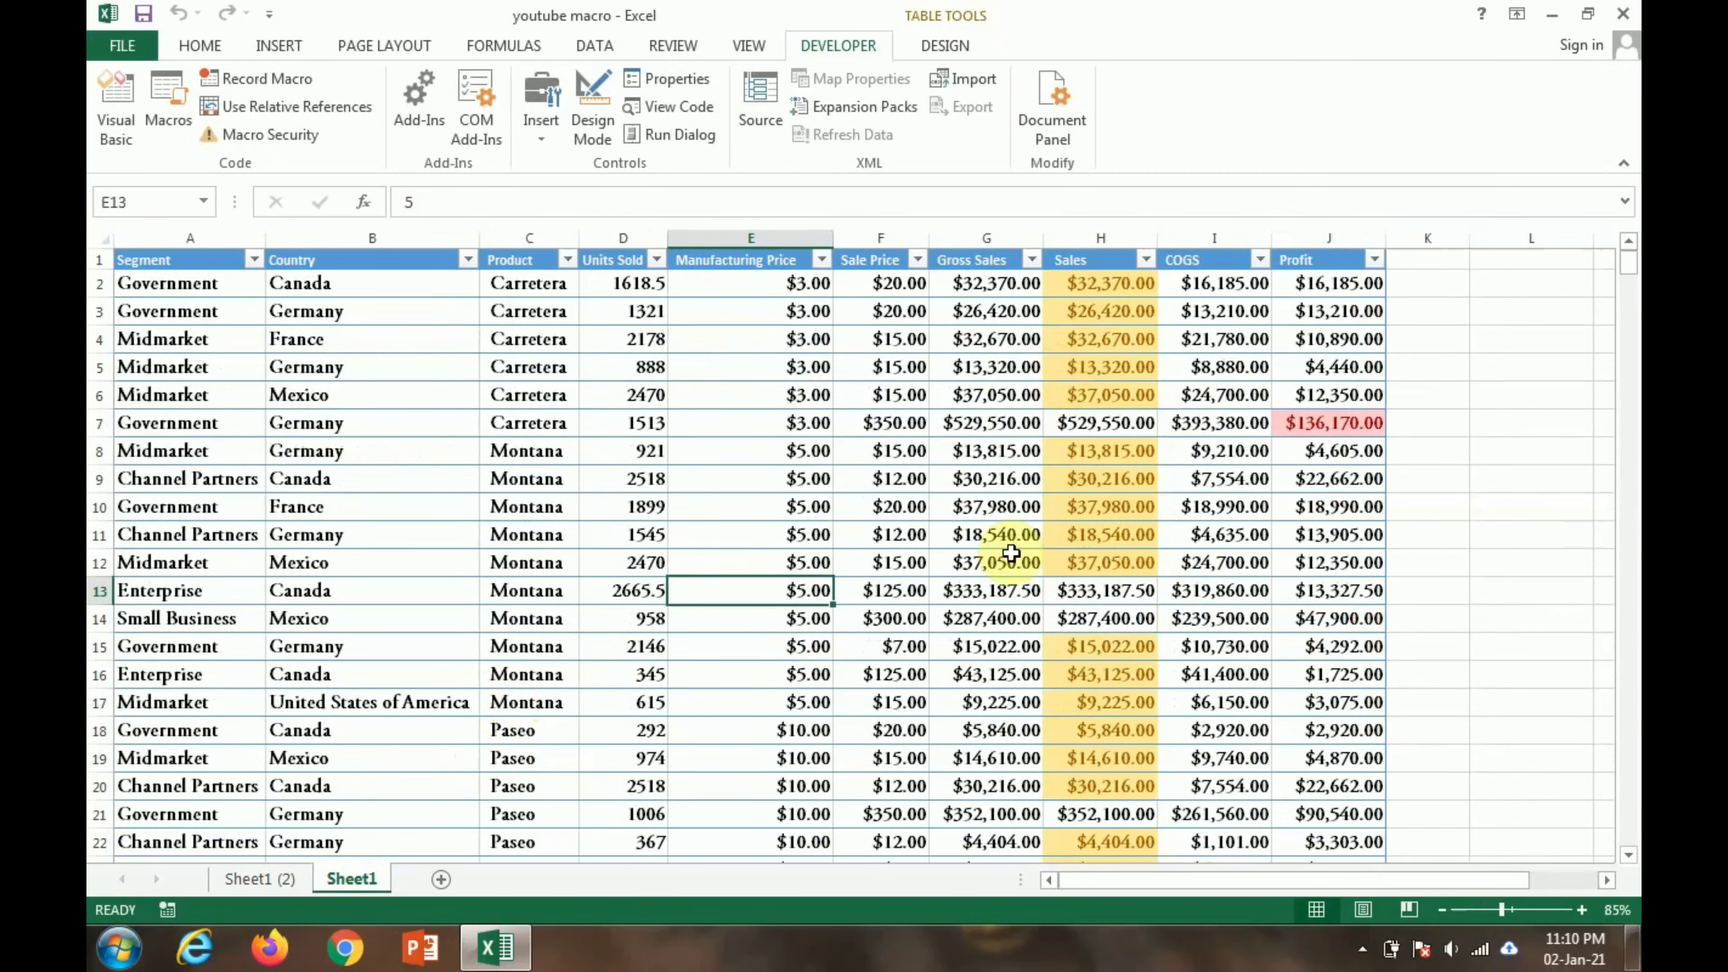
pyautogui.click(289, 880)
pyautogui.scroll(10, 377, 634)
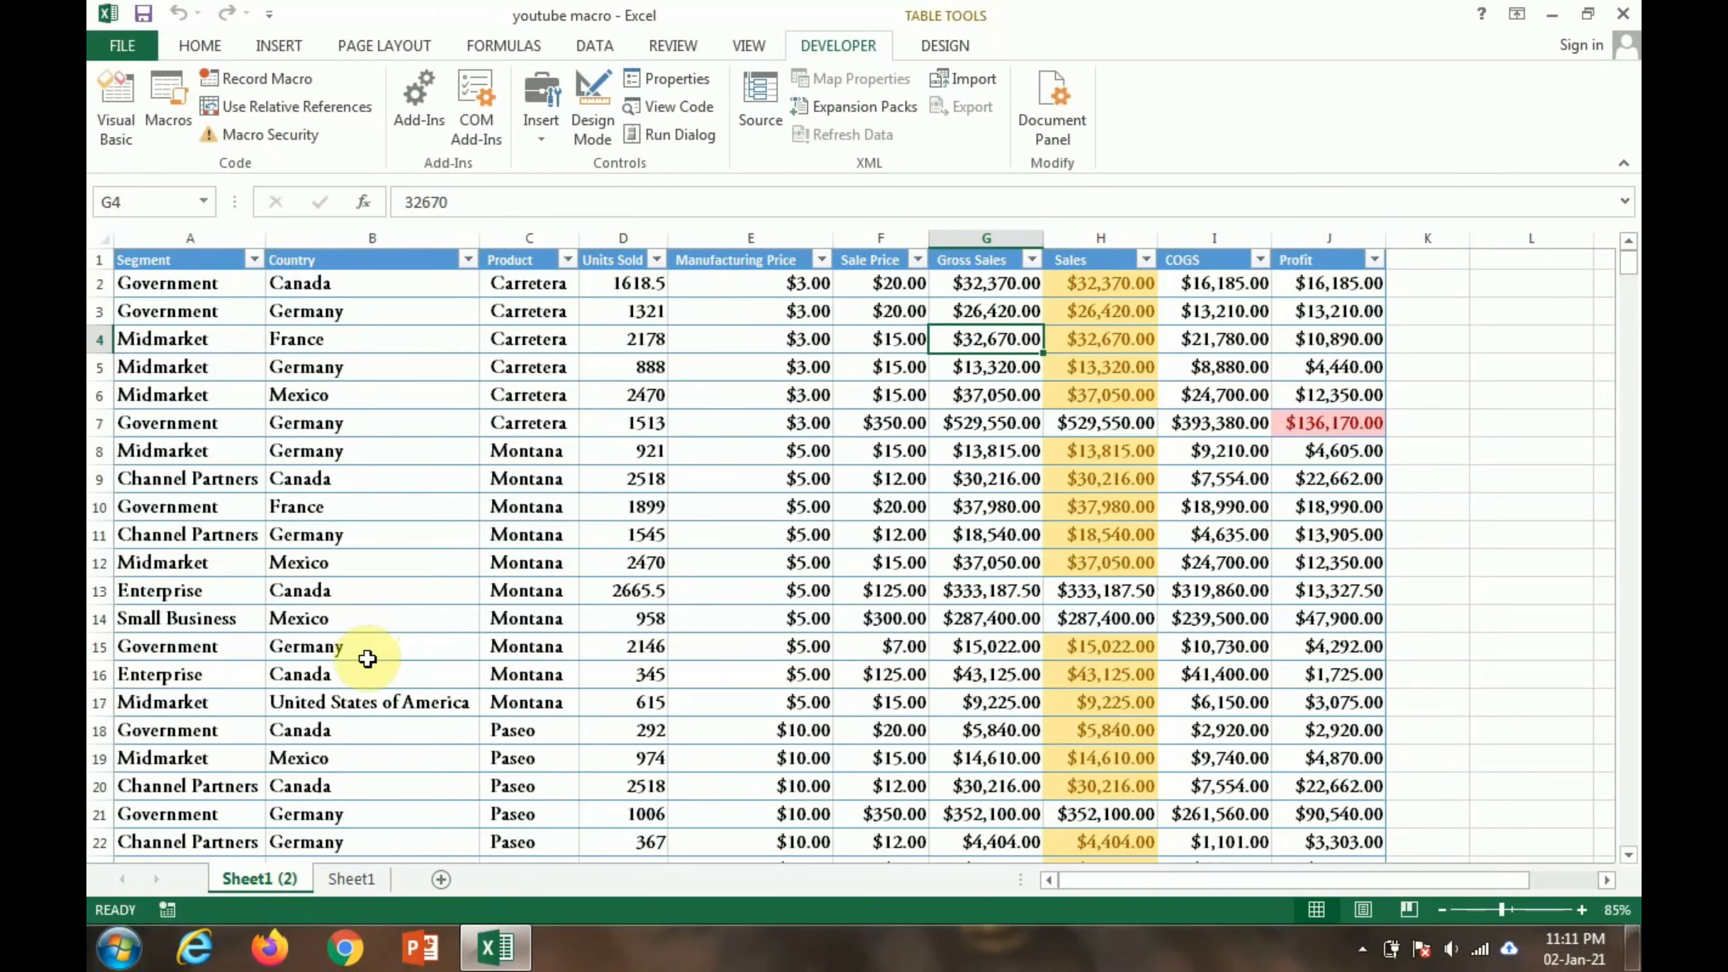
pyautogui.click(356, 894)
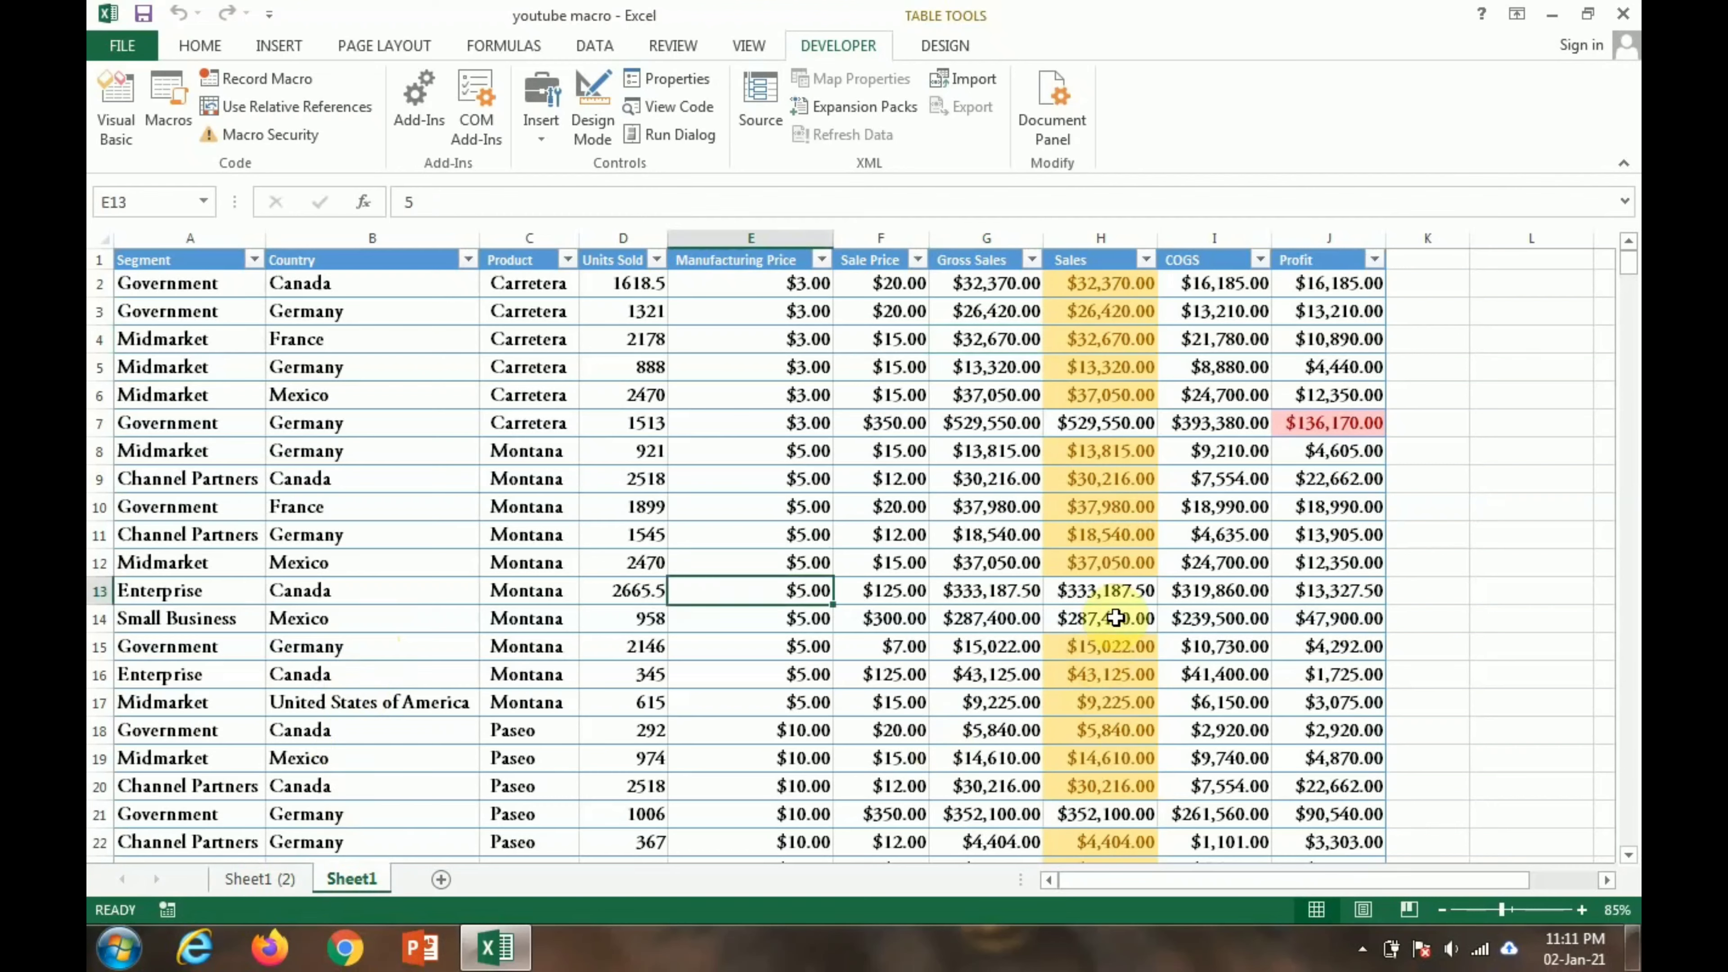
pyautogui.click(265, 885)
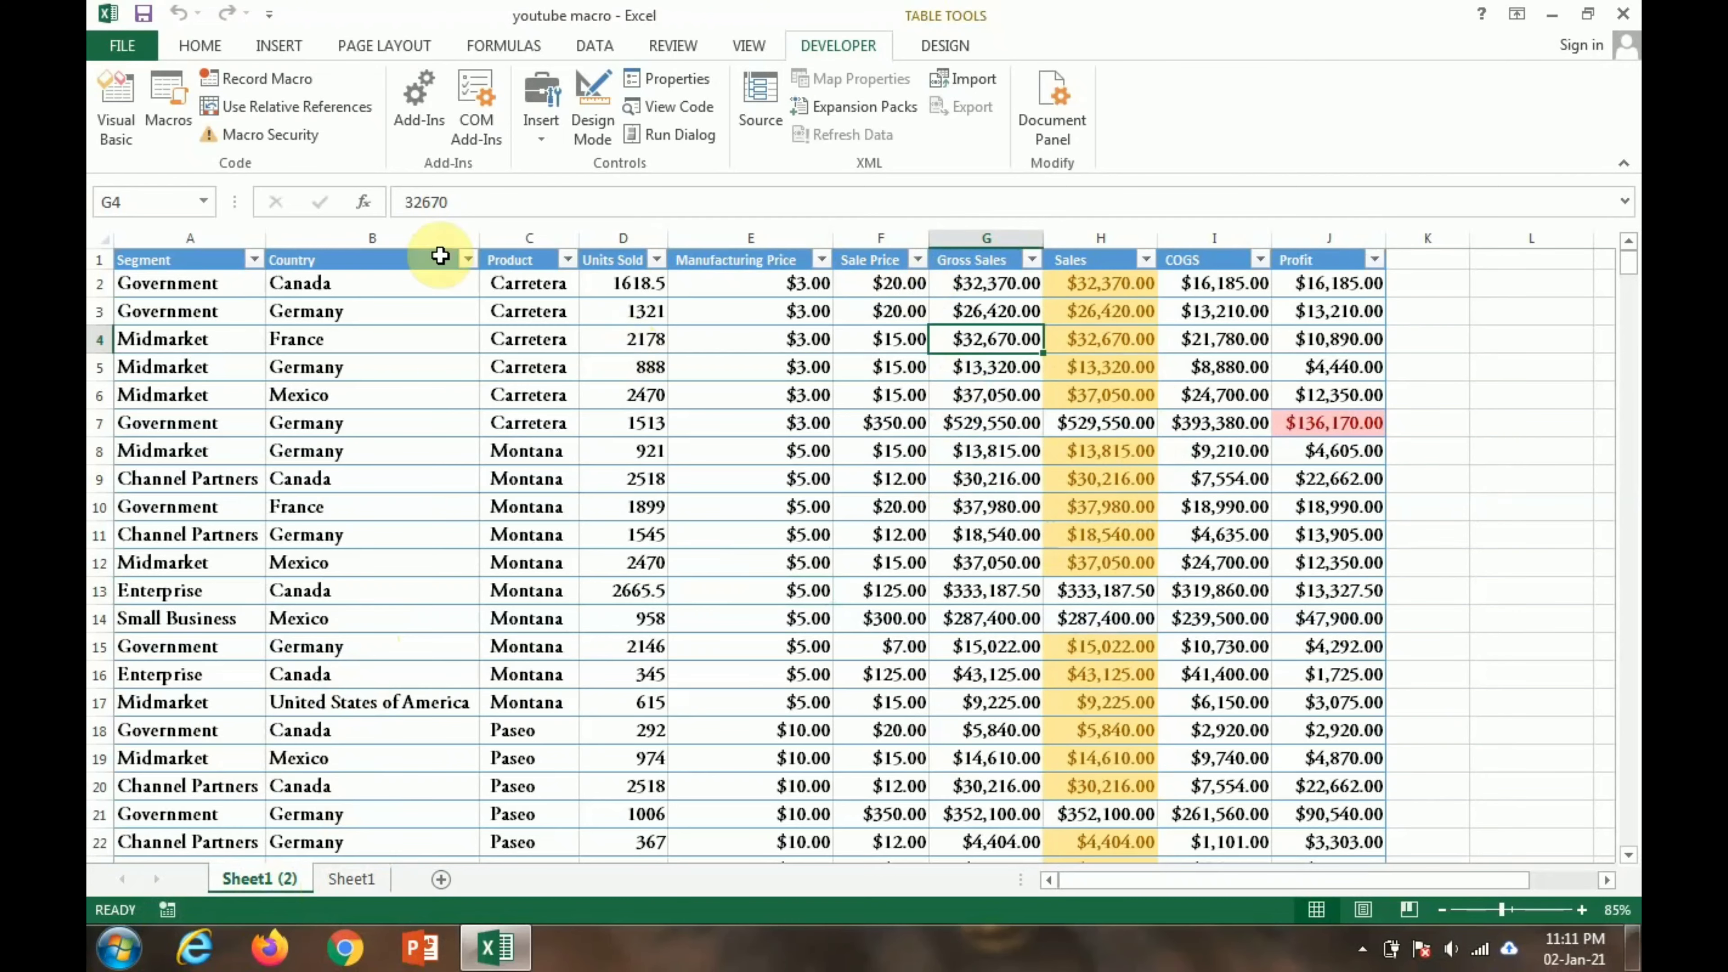
# Save the workbook to the Desktop as abc in the Excel Macro-Enabled Workbook format.
pyautogui.click(141, 49)
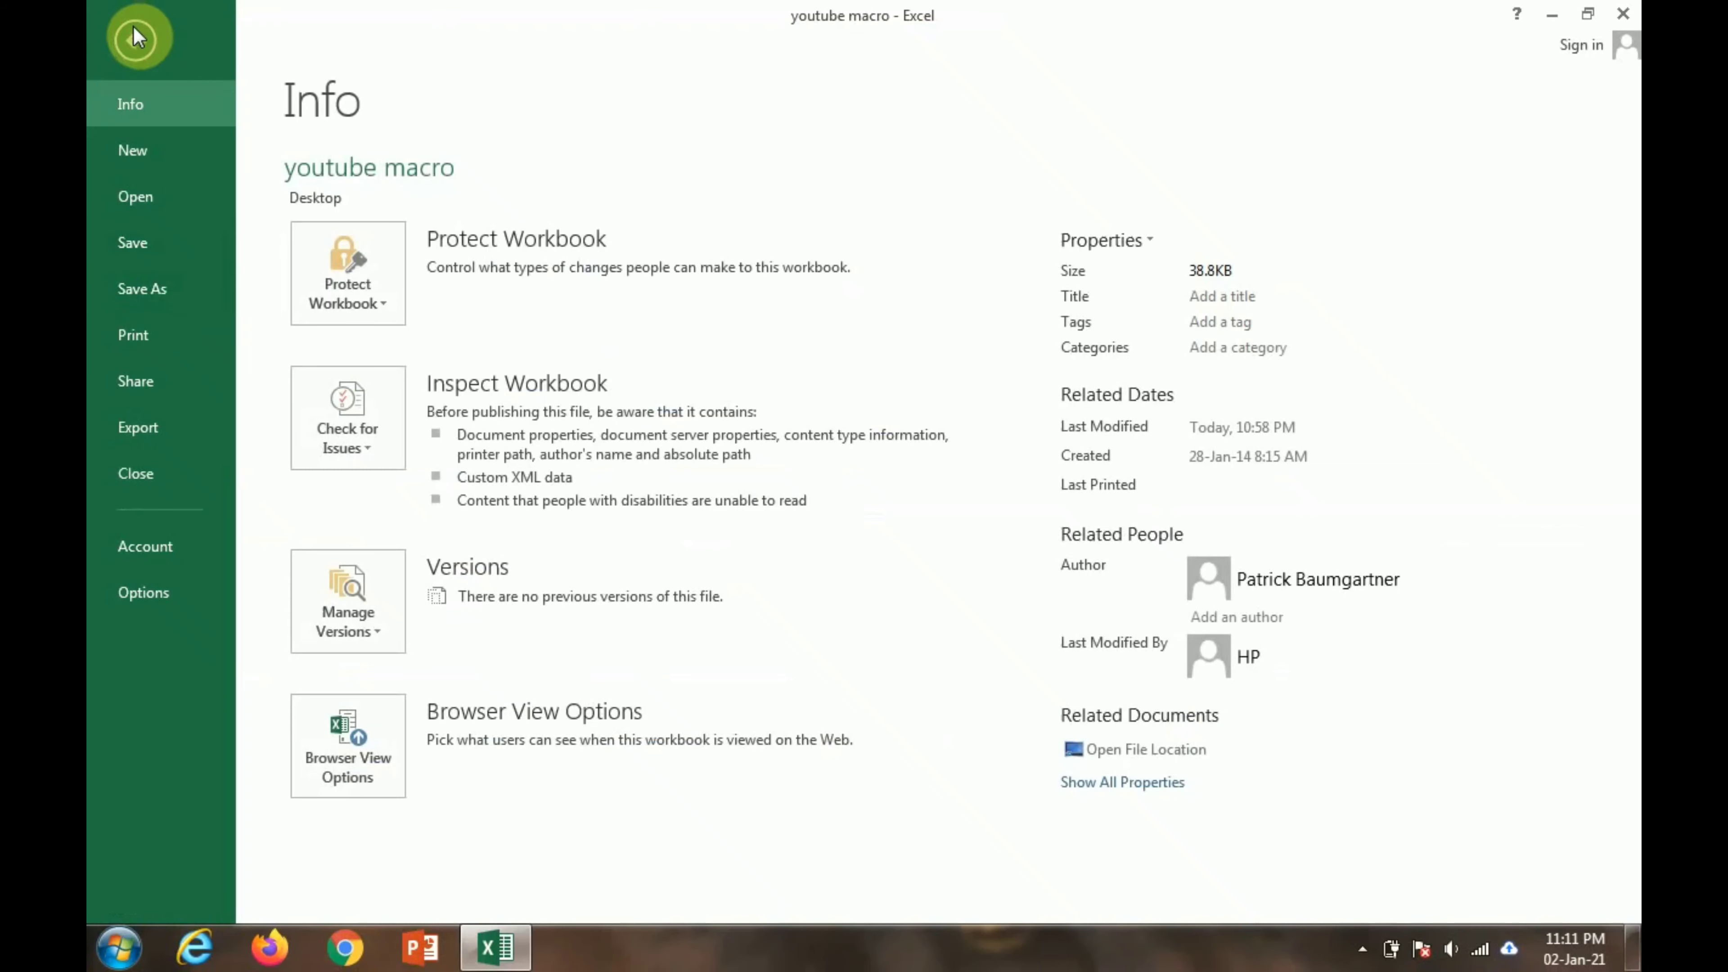
pyautogui.click(166, 293)
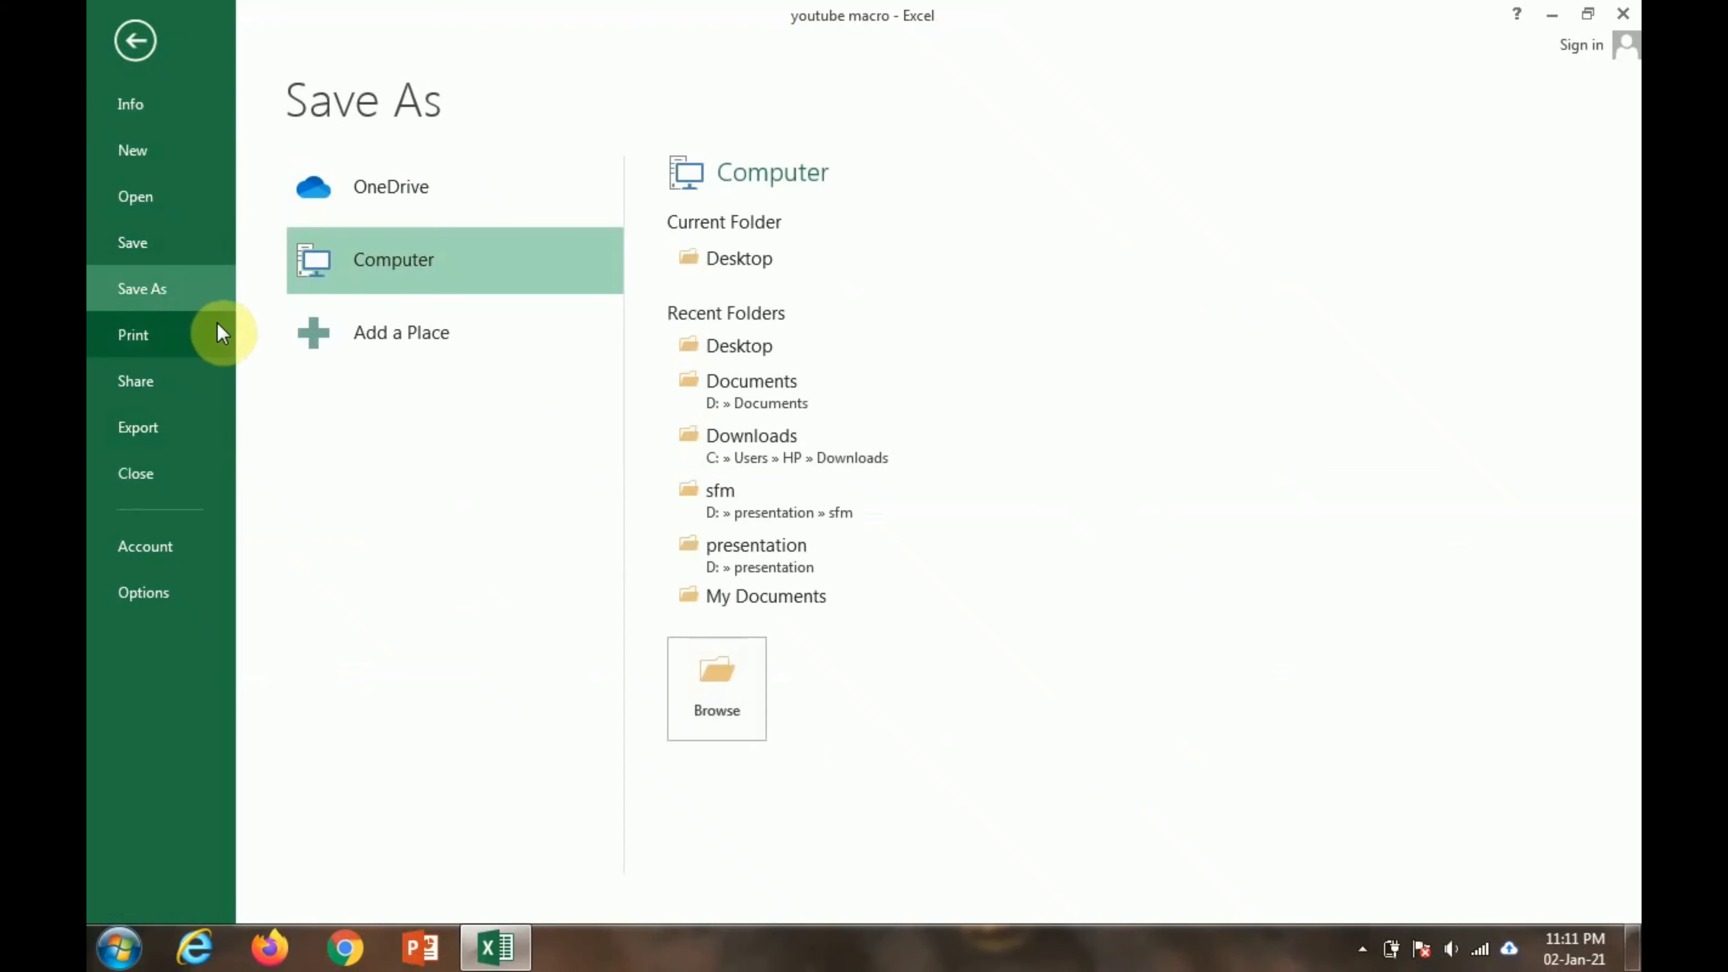
pyautogui.click(746, 345)
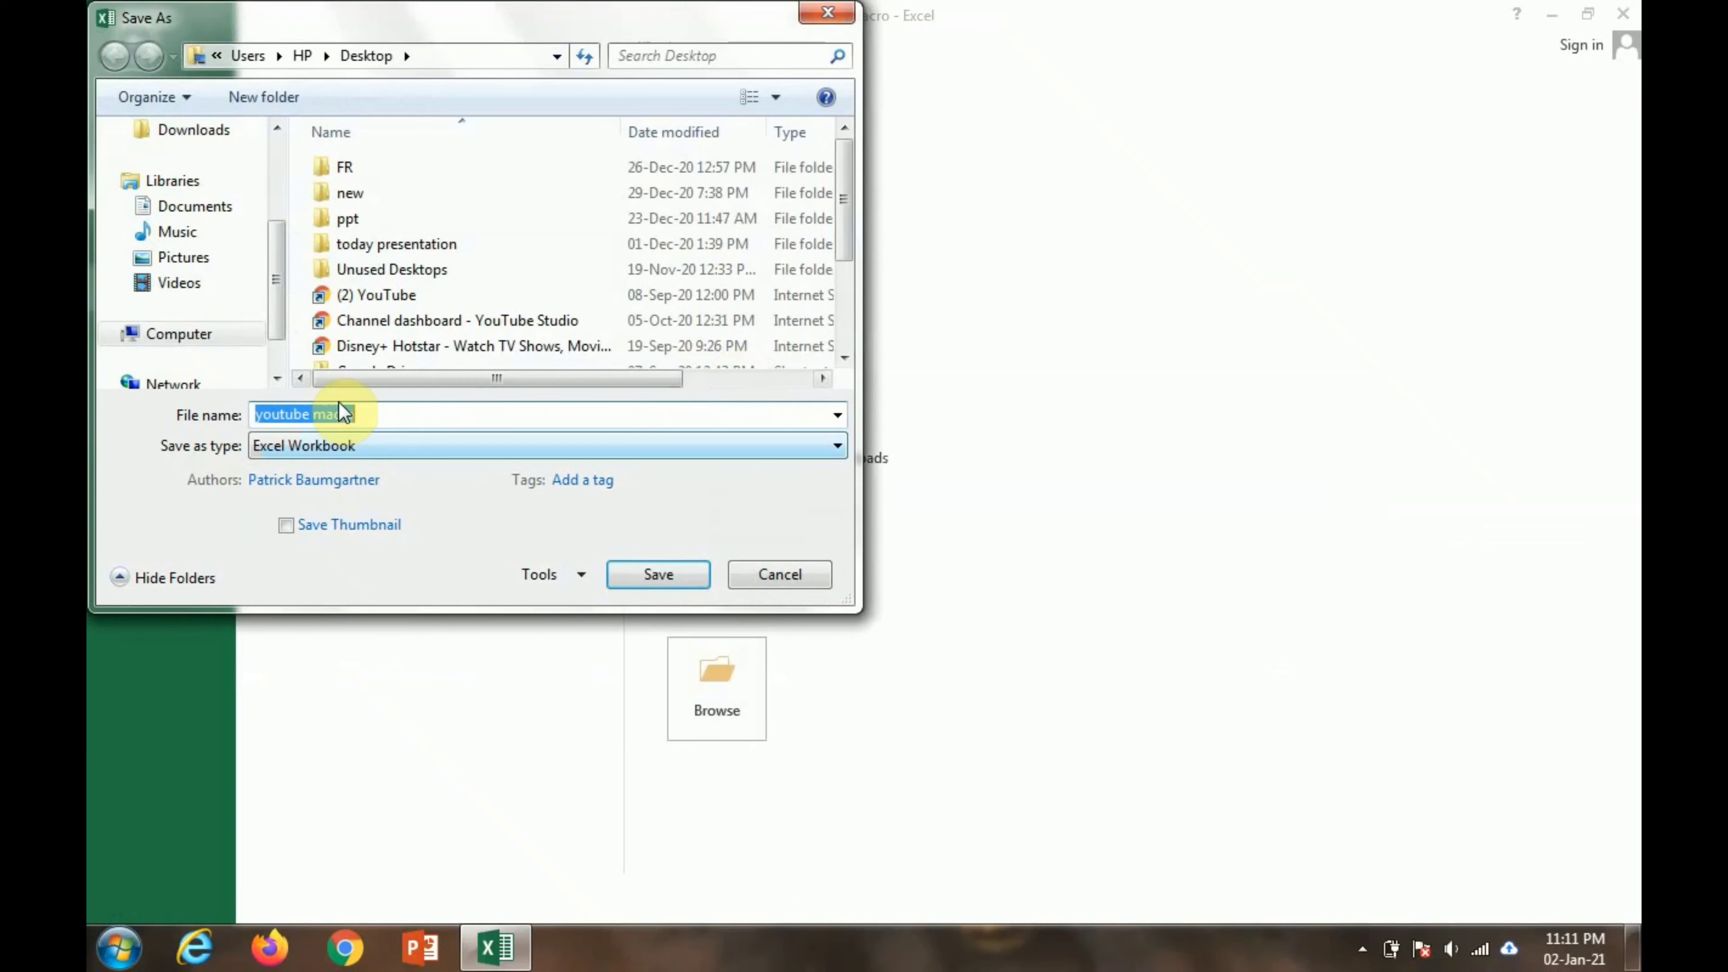
pyautogui.click(358, 413)
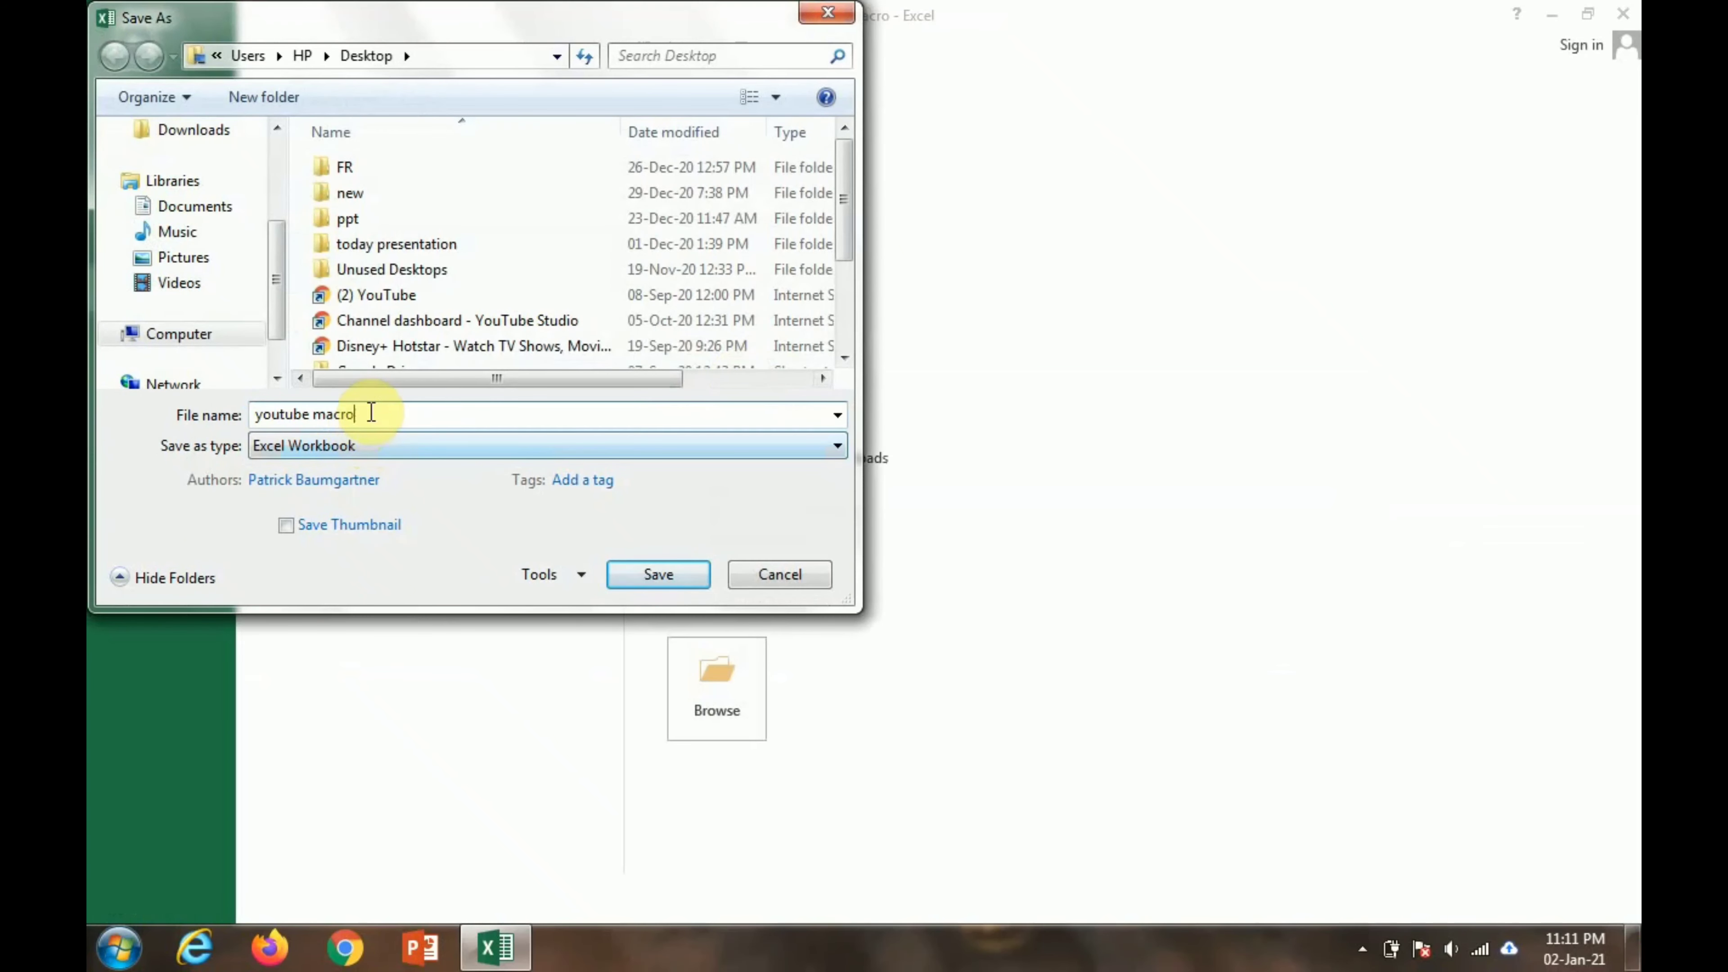
pyautogui.press('BackSpace')
pyautogui.press('BackSpace')
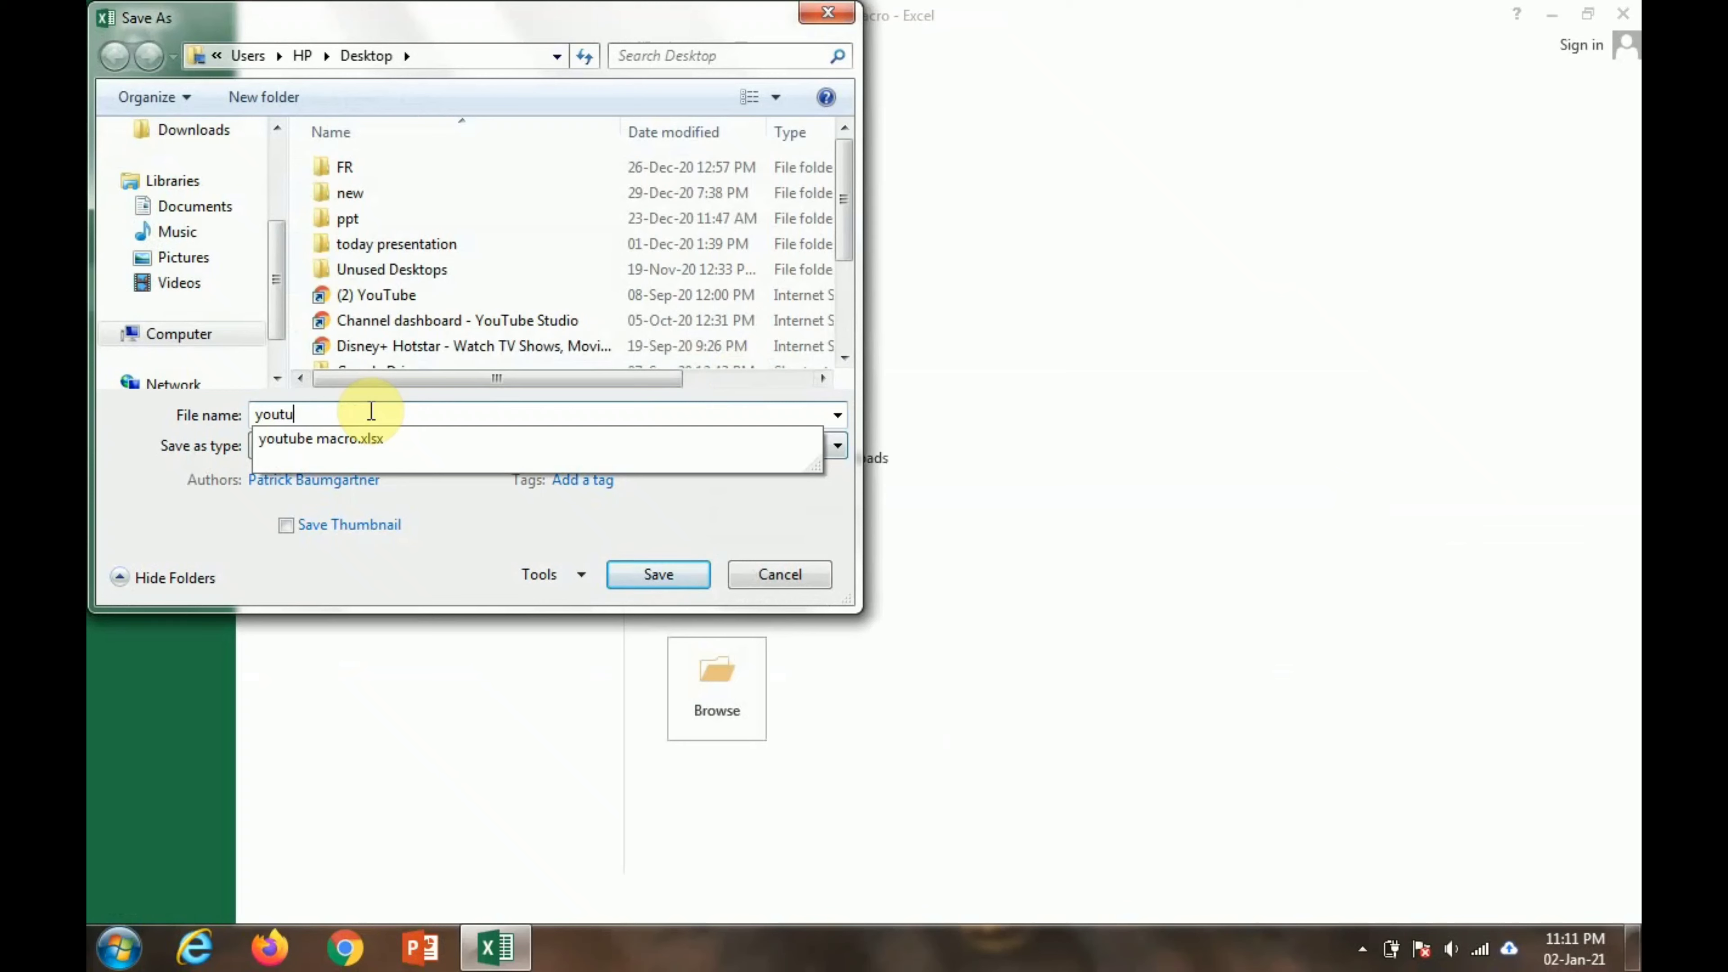
pyautogui.press('BackSpace')
pyautogui.press('BackSpace')
pyautogui.write('abc')
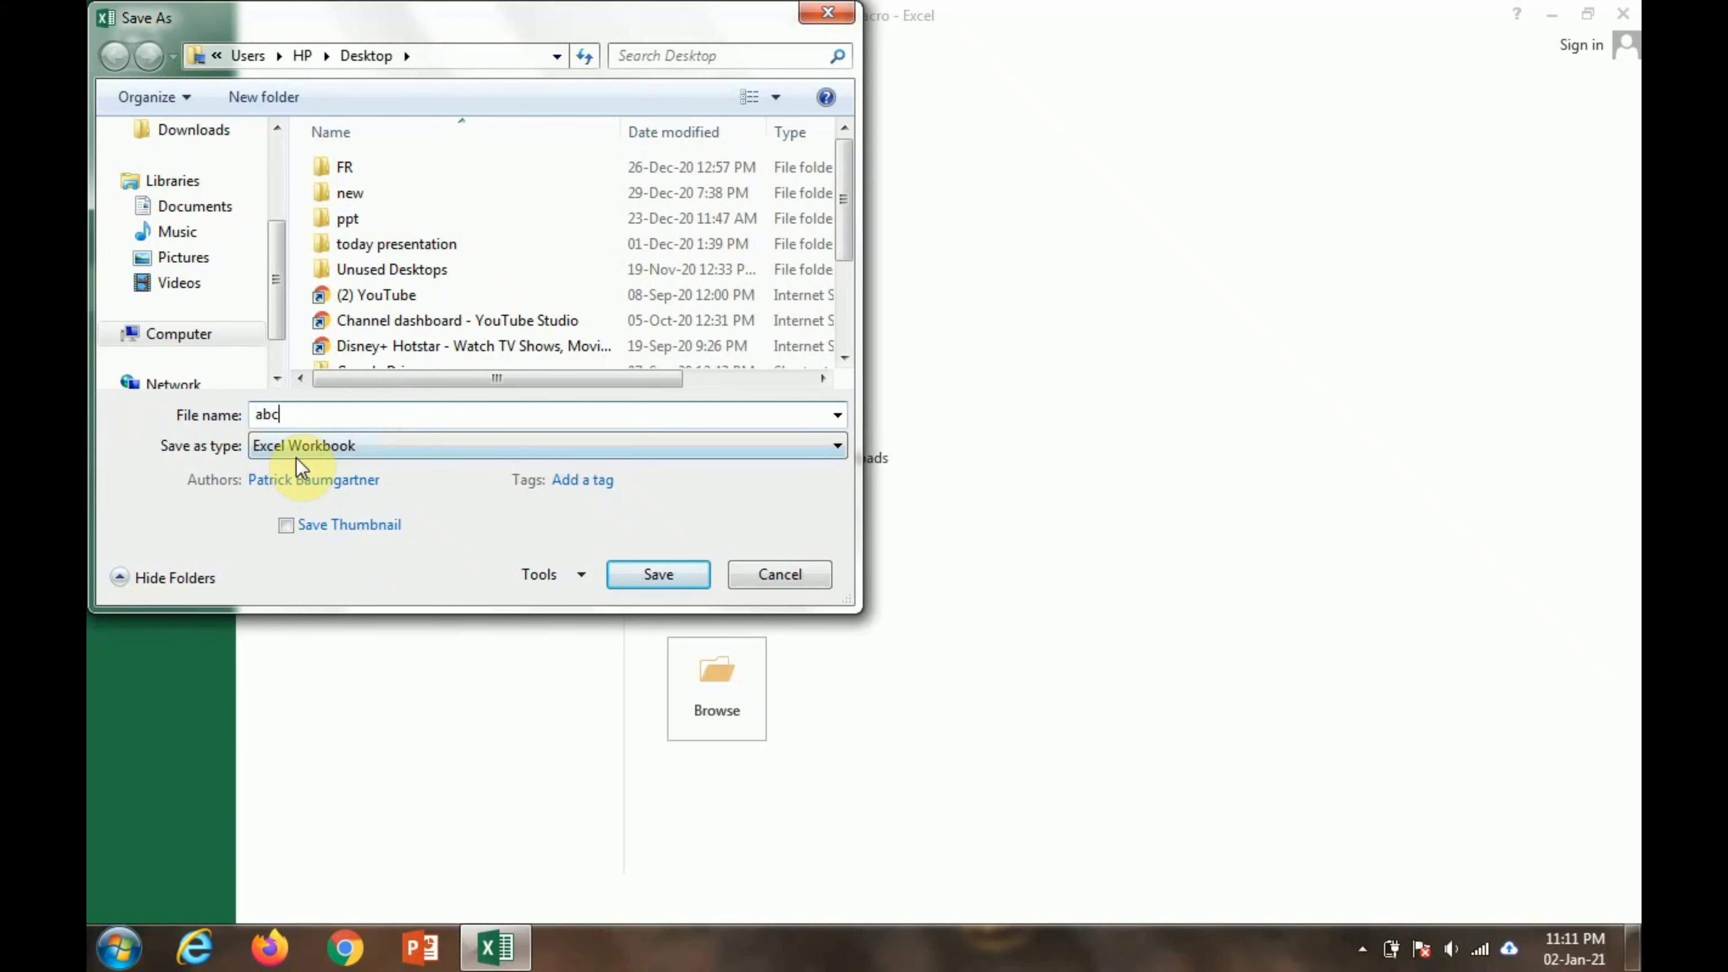
pyautogui.click(300, 449)
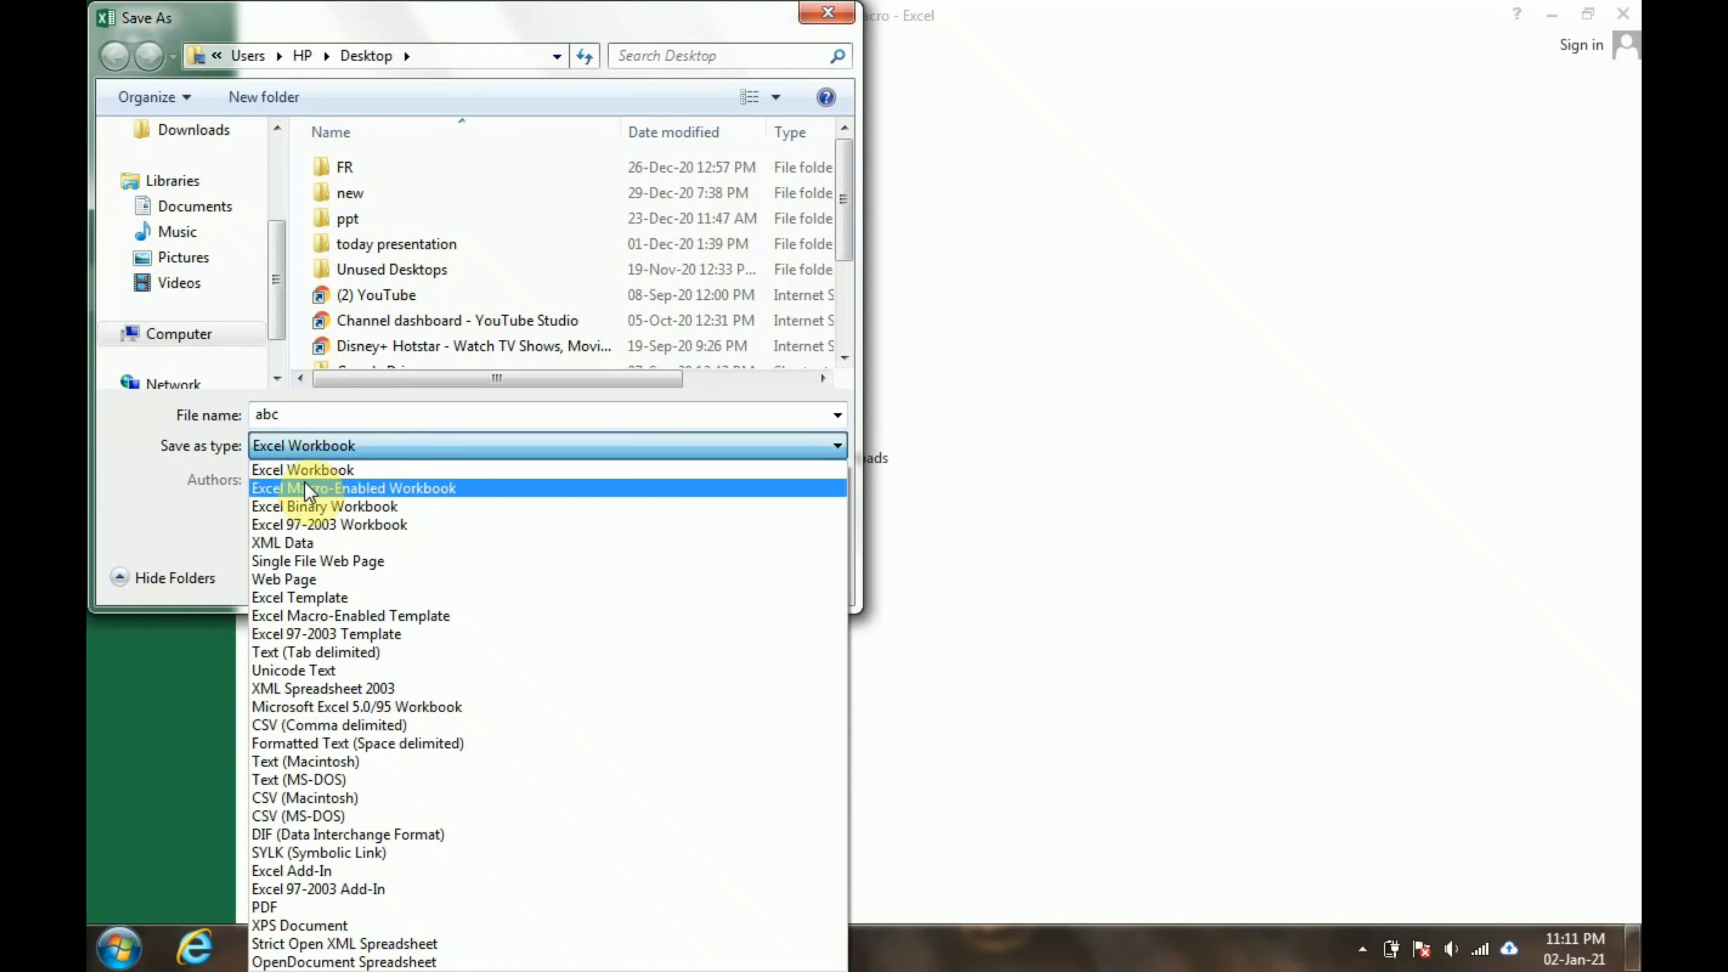
pyautogui.click(304, 487)
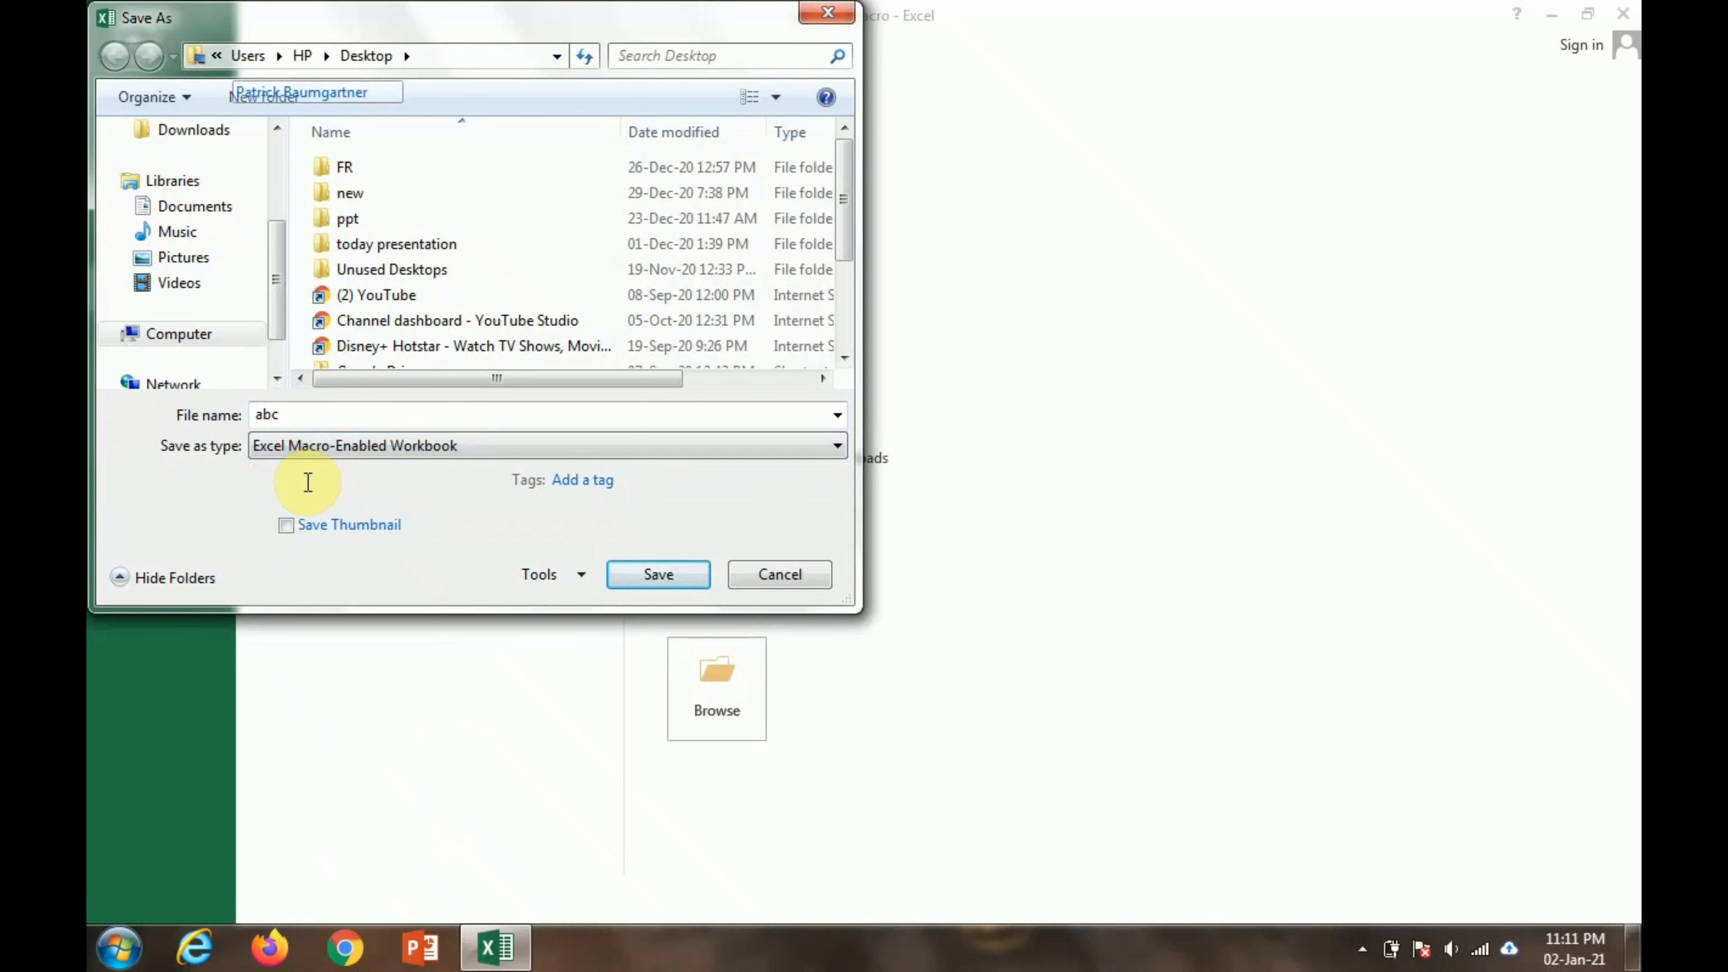
pyautogui.click(658, 574)
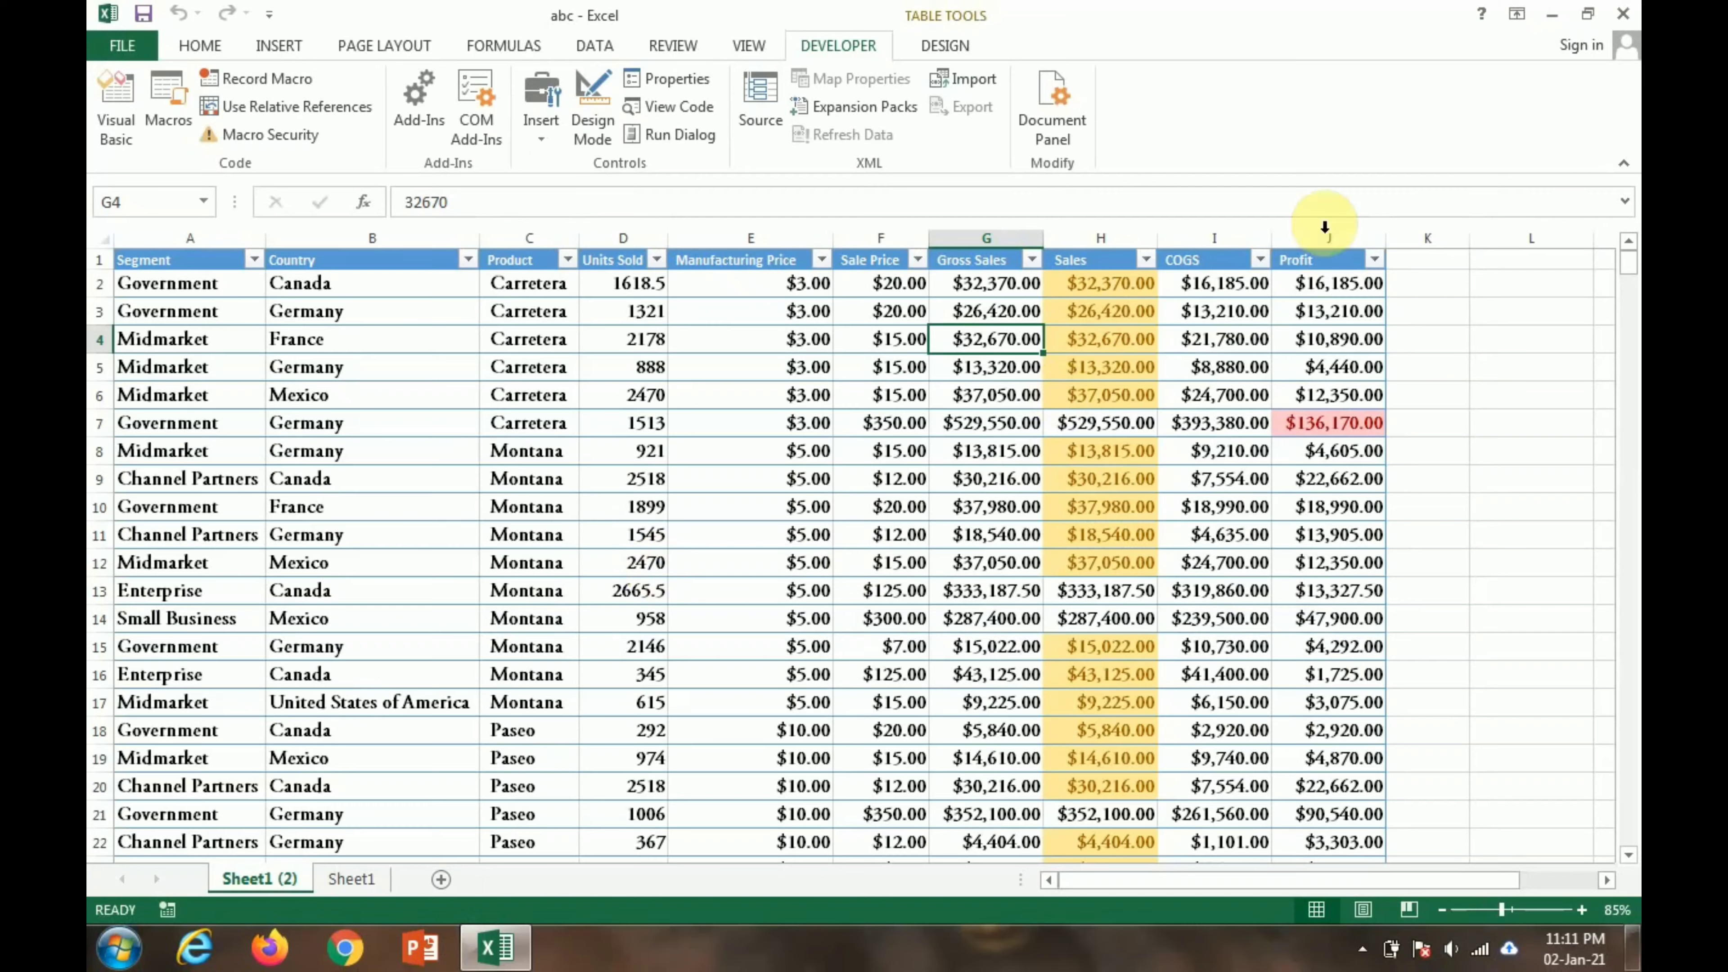
# Close the abc workbook, reopen it and enable its macro content.
pyautogui.click(1617, 16)
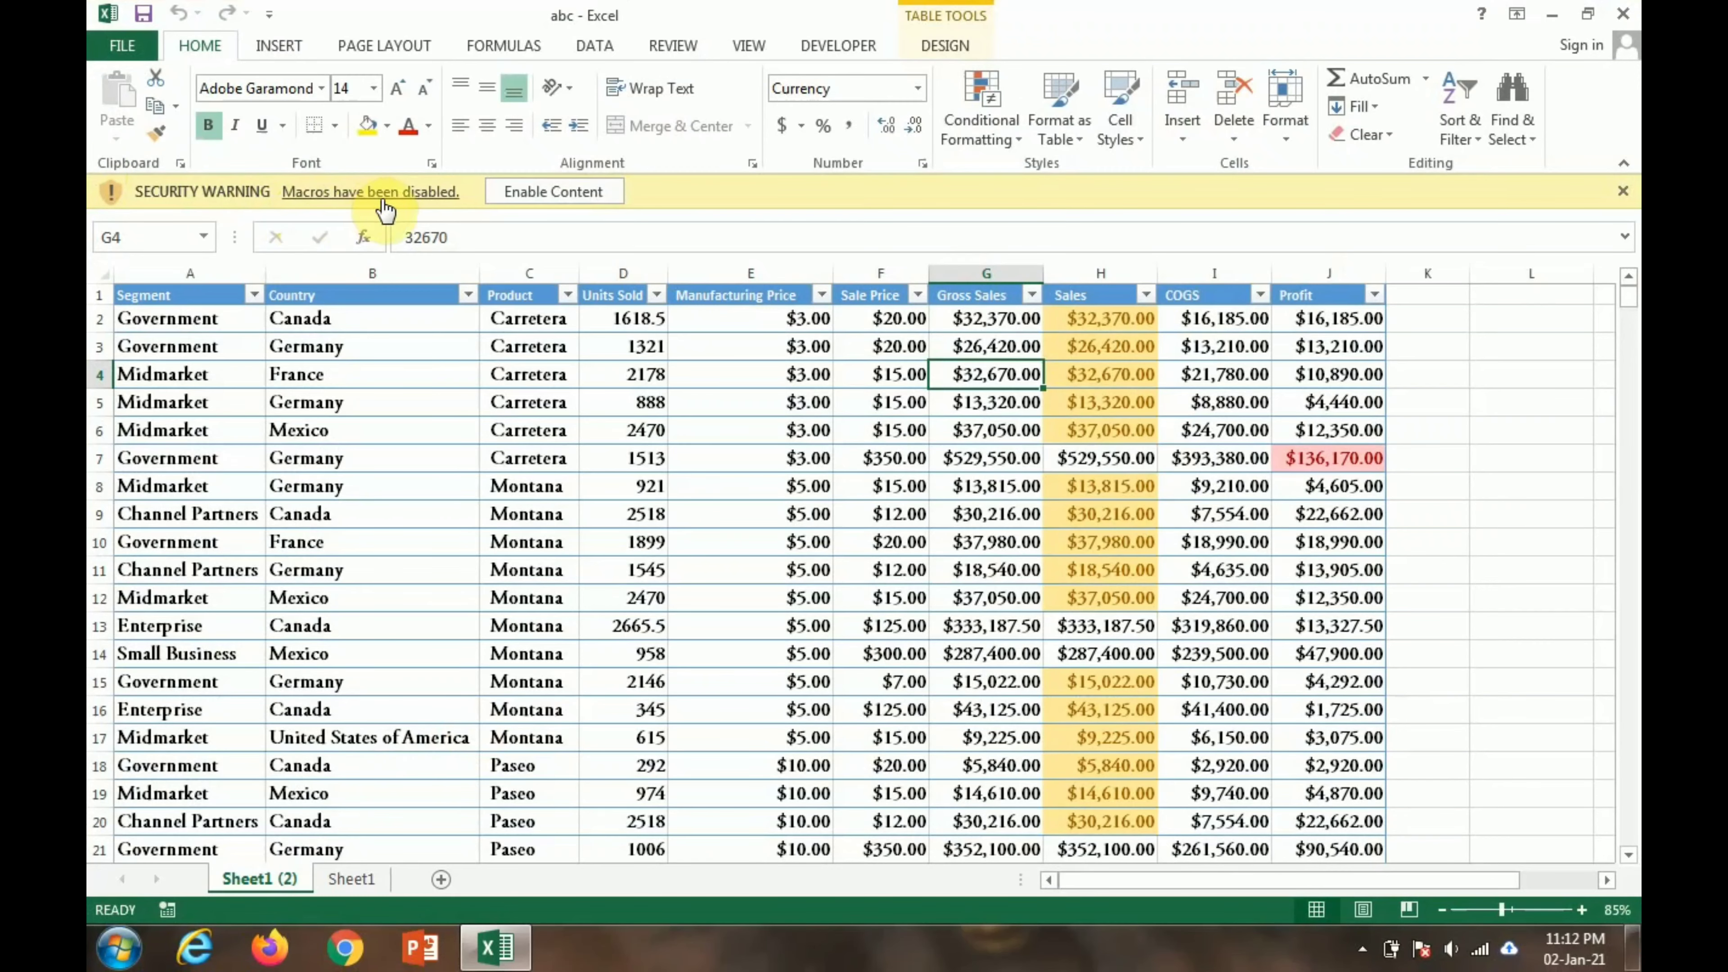
pyautogui.click(534, 190)
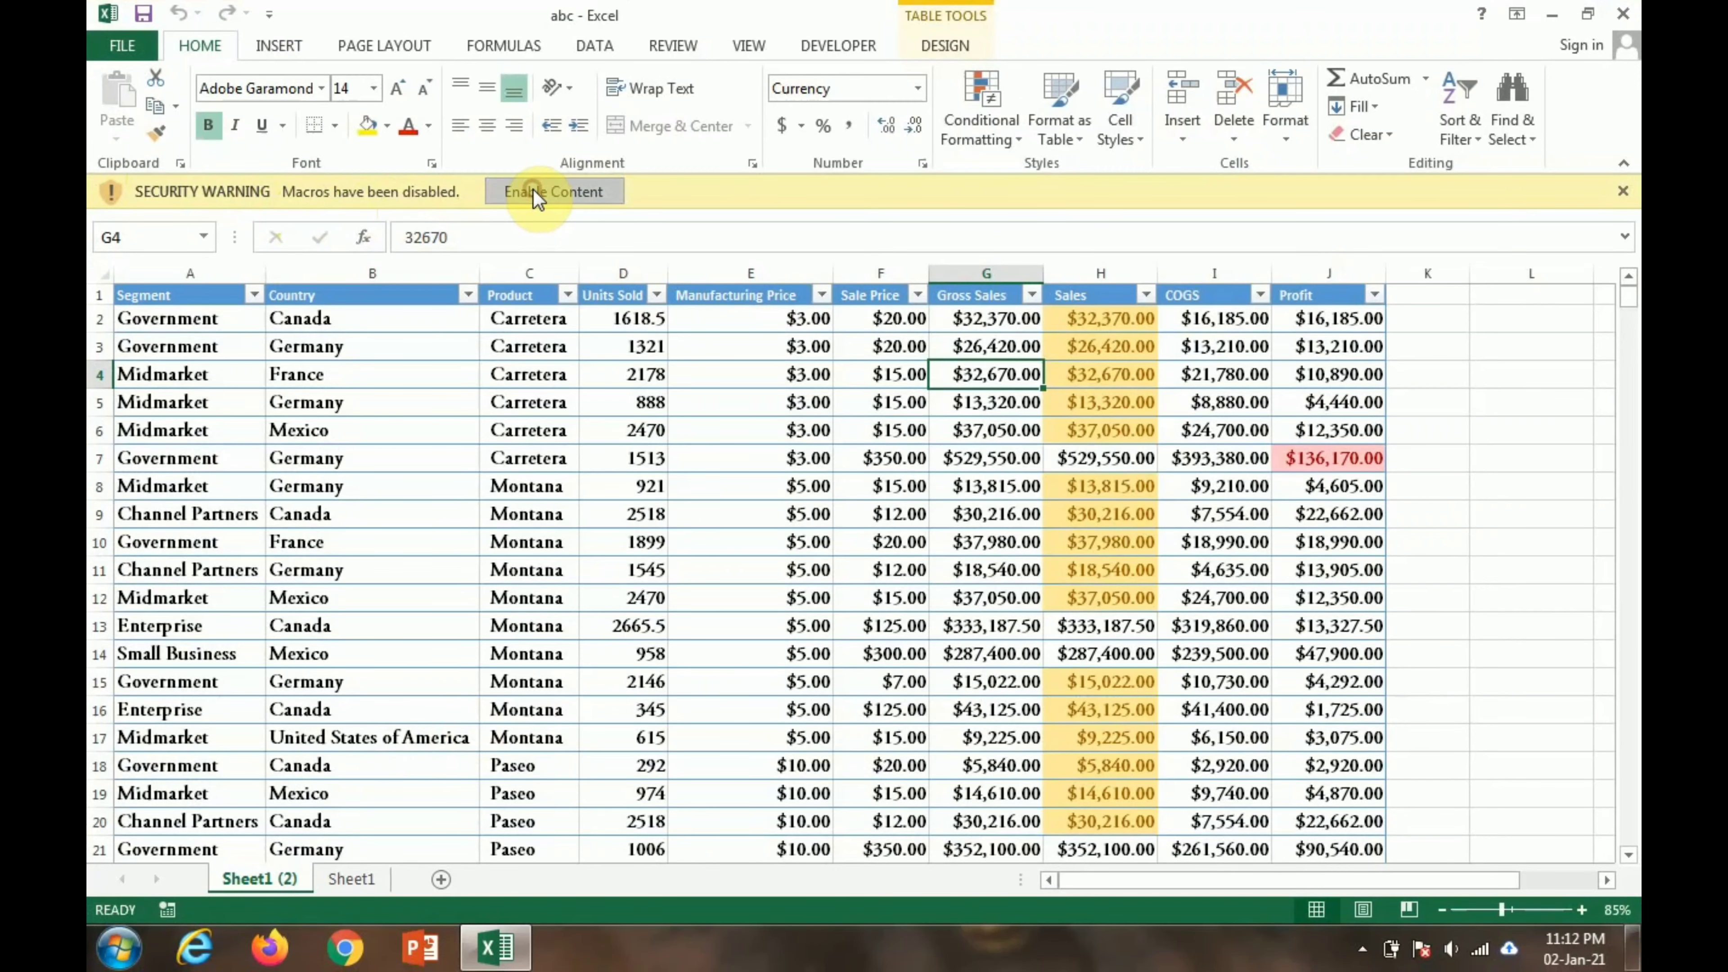
# Add a new blank worksheet after Sheet1 and switch to it.
pyautogui.click(352, 878)
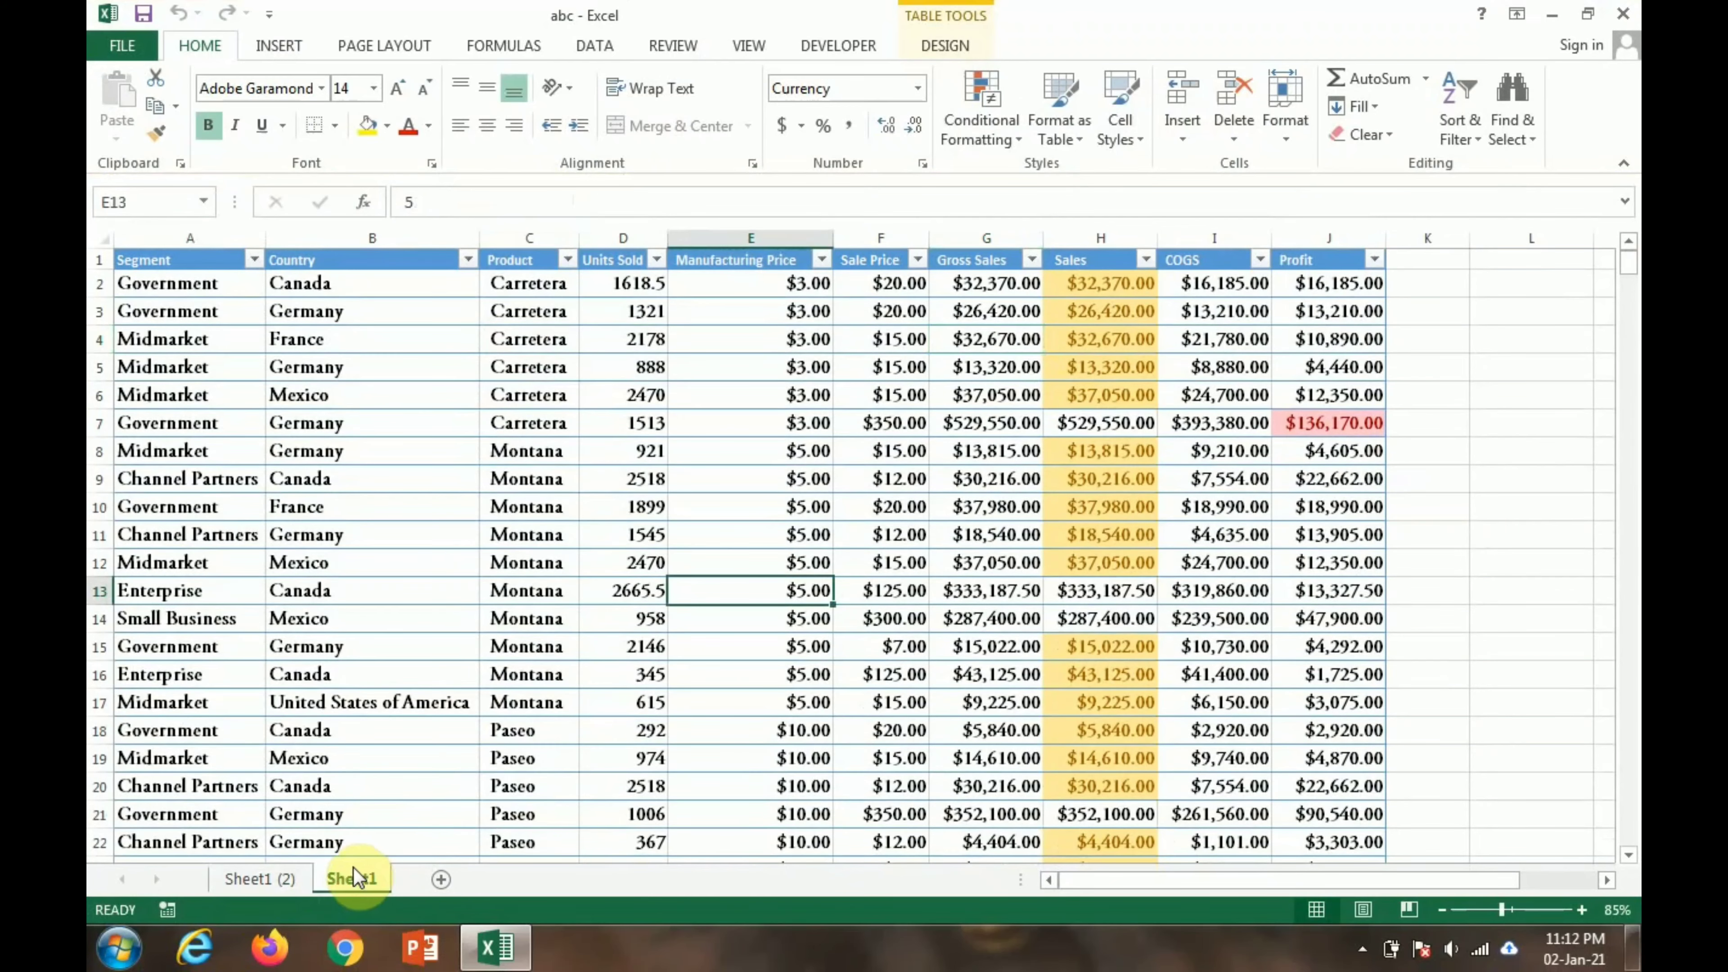
pyautogui.click(441, 879)
pyautogui.click(332, 879)
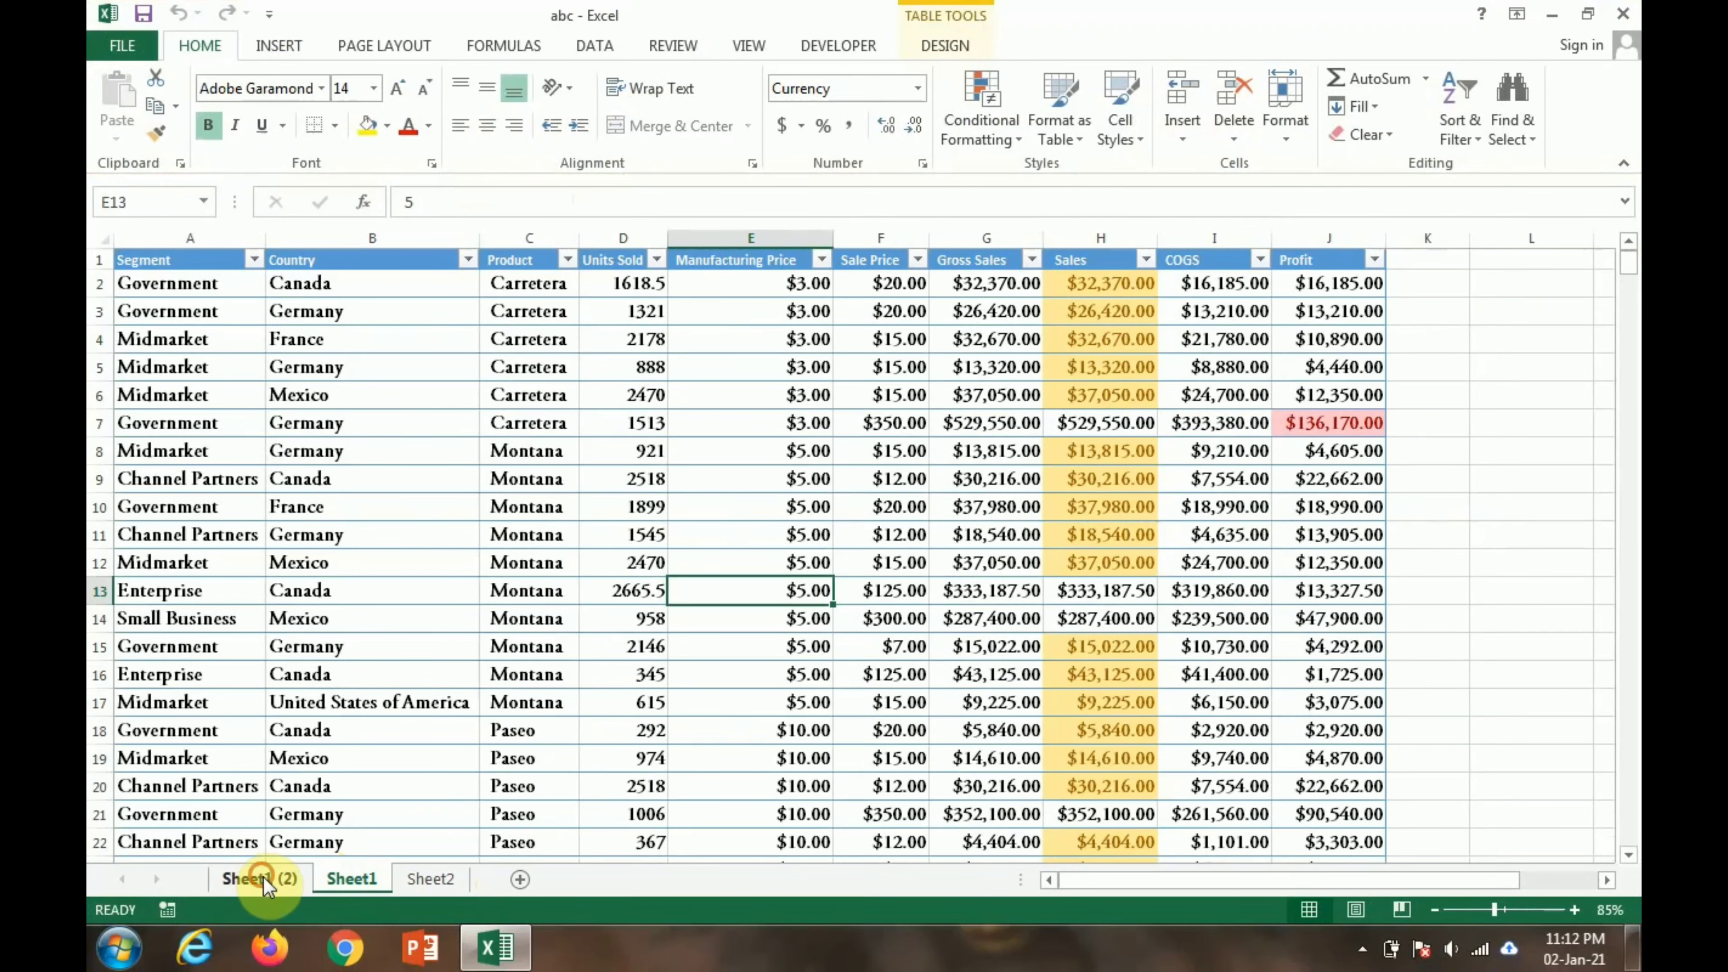
pyautogui.click(364, 882)
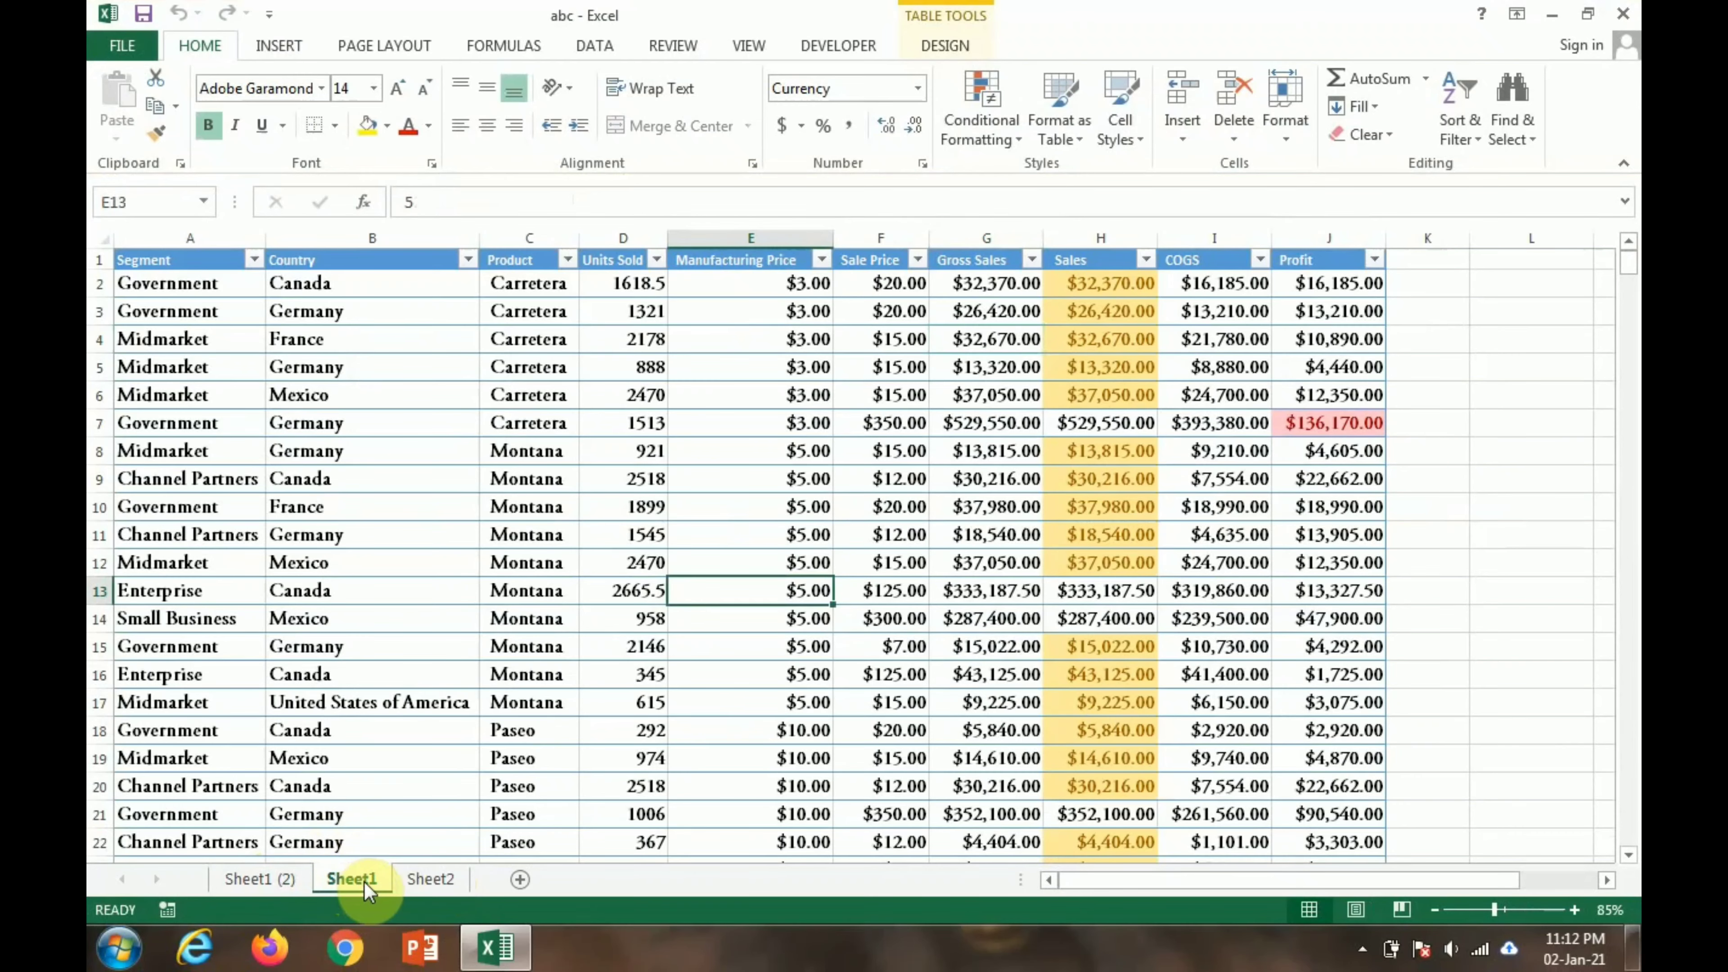
pyautogui.click(415, 881)
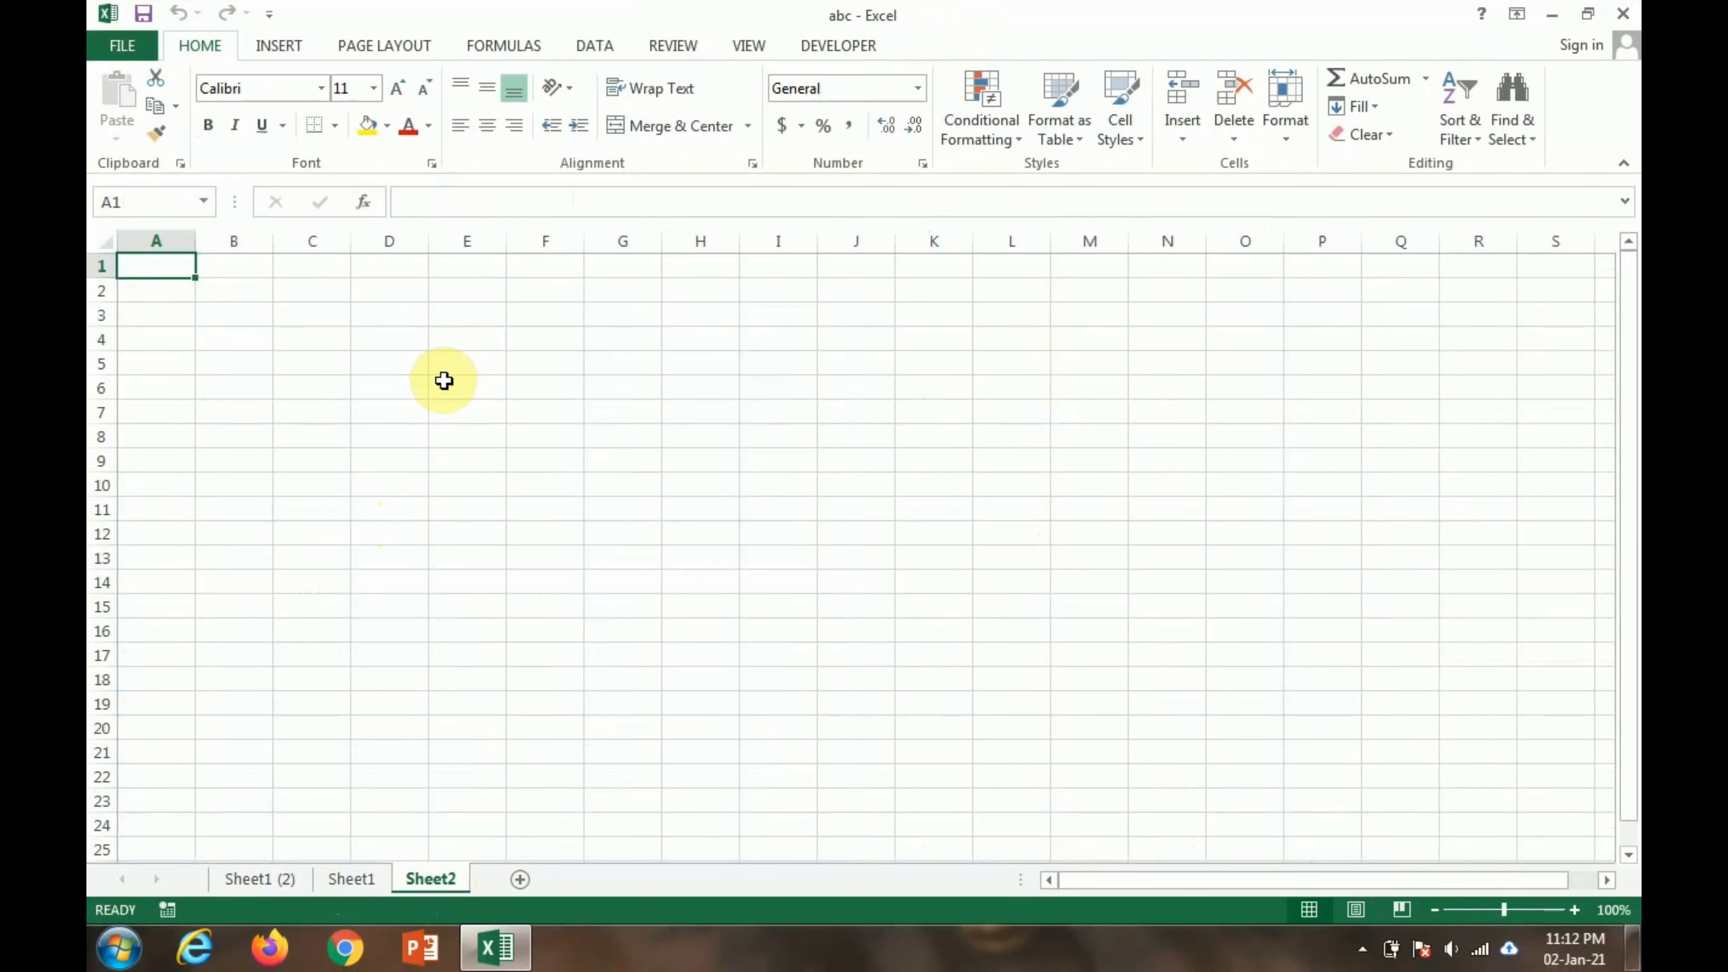